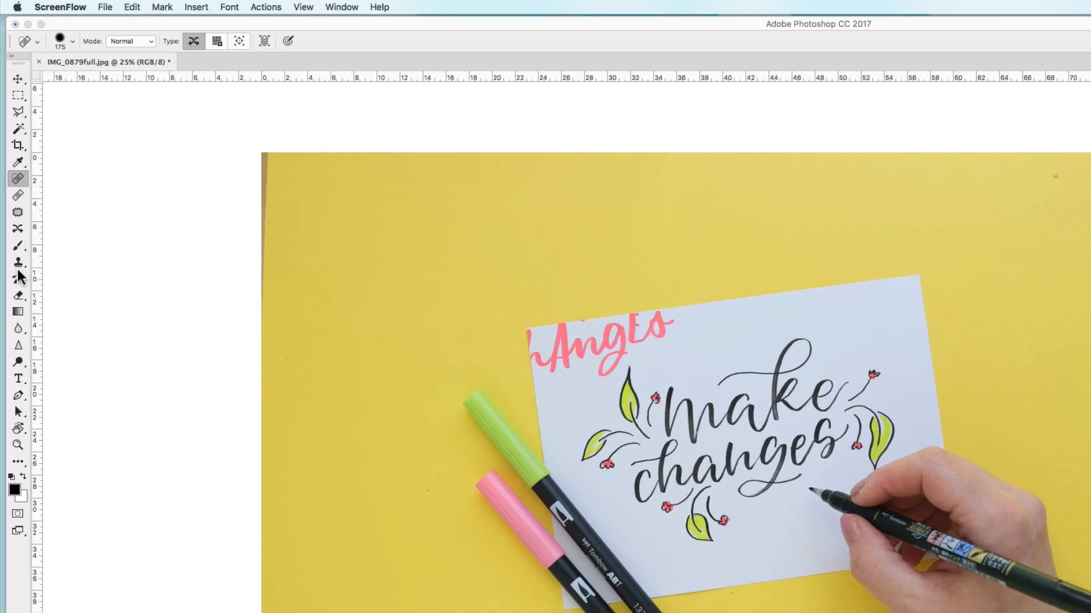
Step: Activate the Clone Stamp tool and set its brush size to 130 px for retouching the pink lettering on the card
click(18, 264)
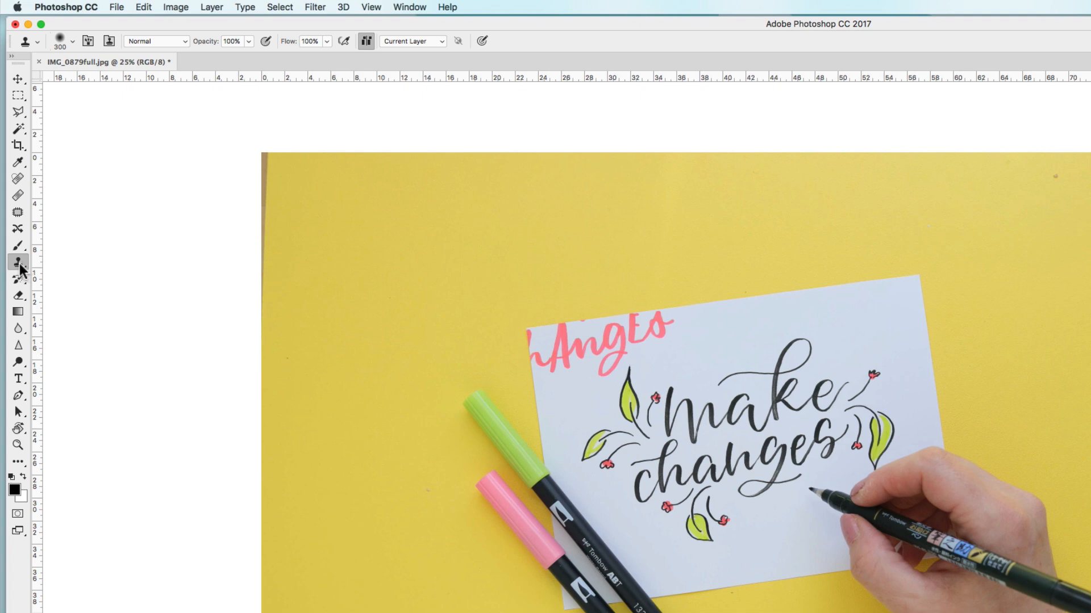
click(19, 265)
drag(20, 269, 74, 264)
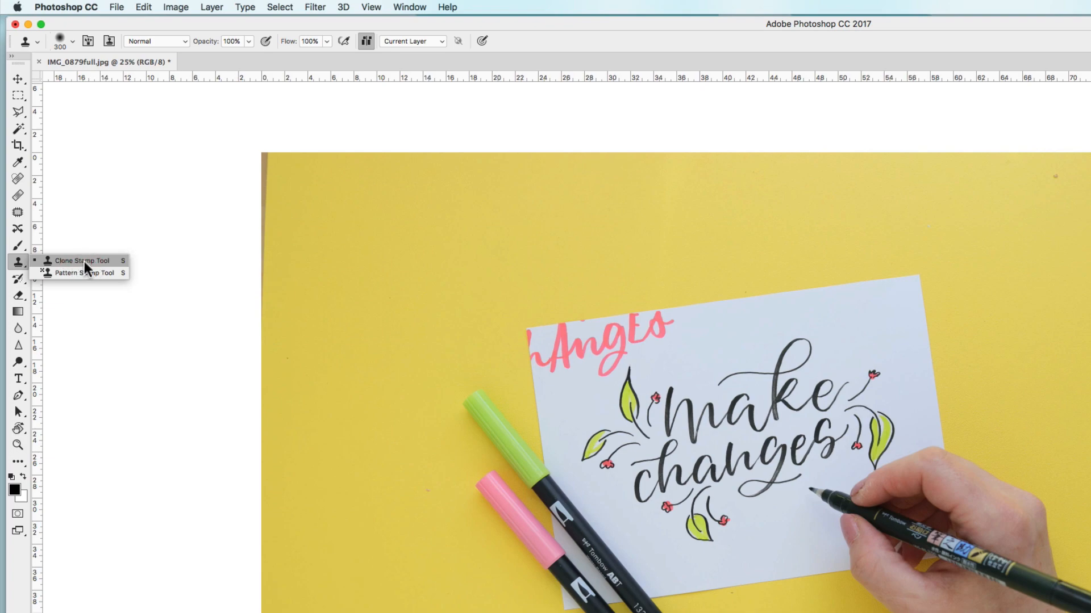
drag(84, 261, 84, 261)
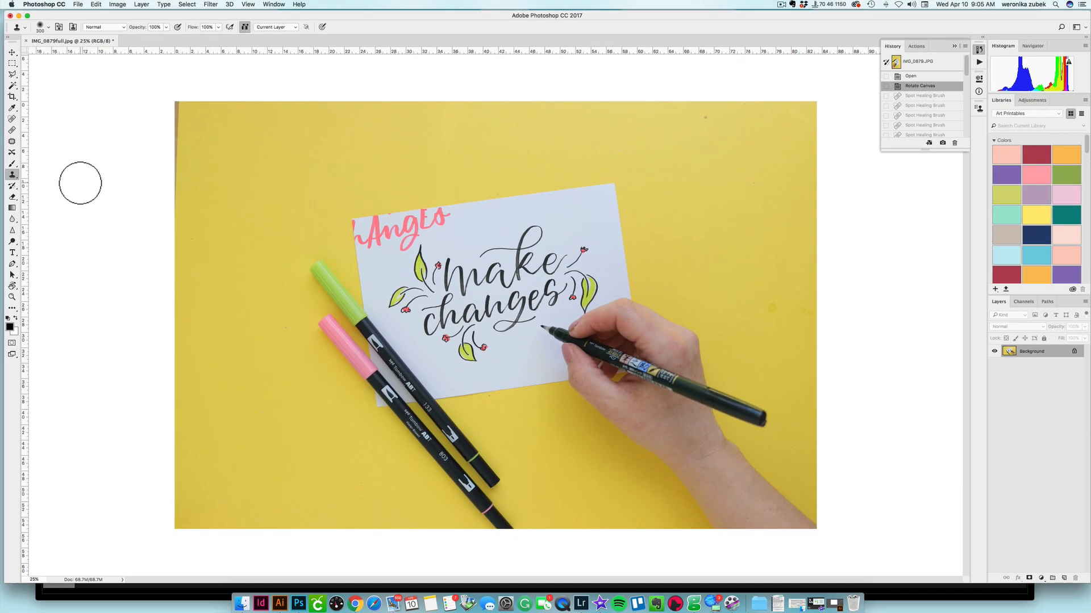
key(s)
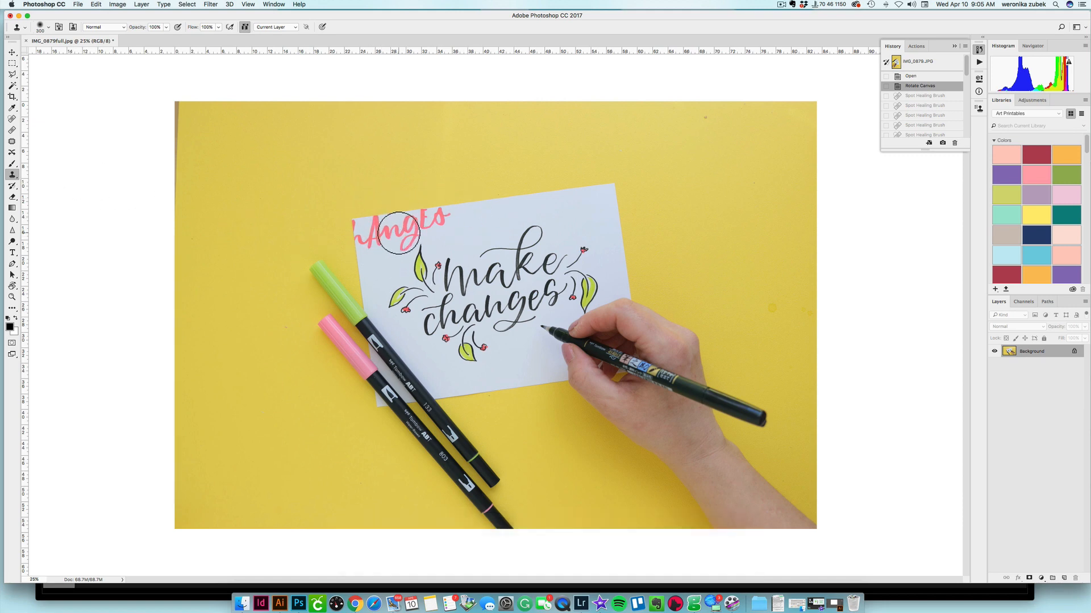
key(super+equal)
key(super+equal)
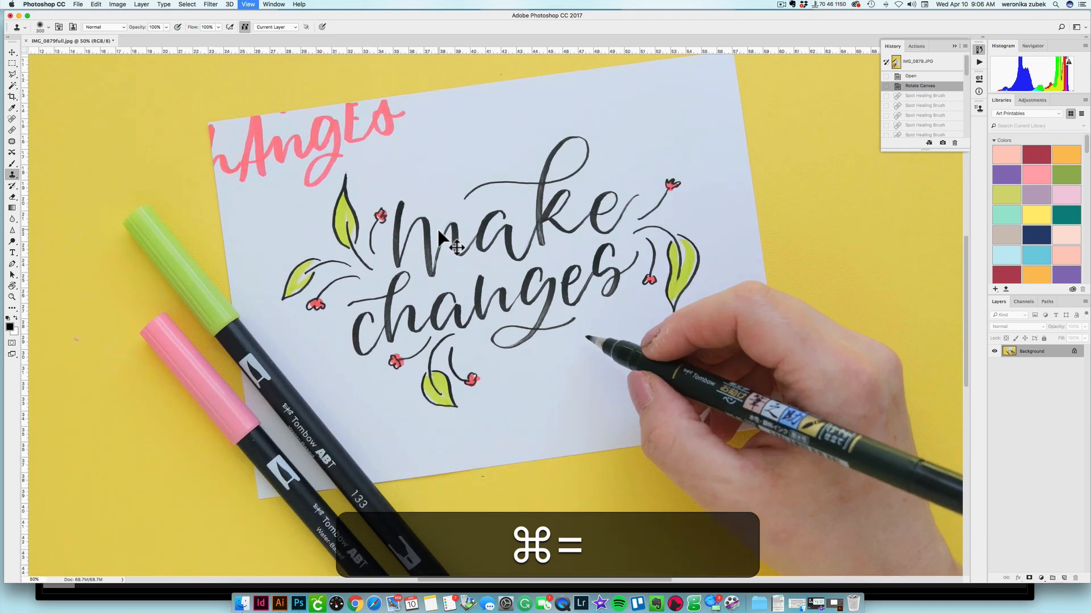
key(super+equal)
key(space)
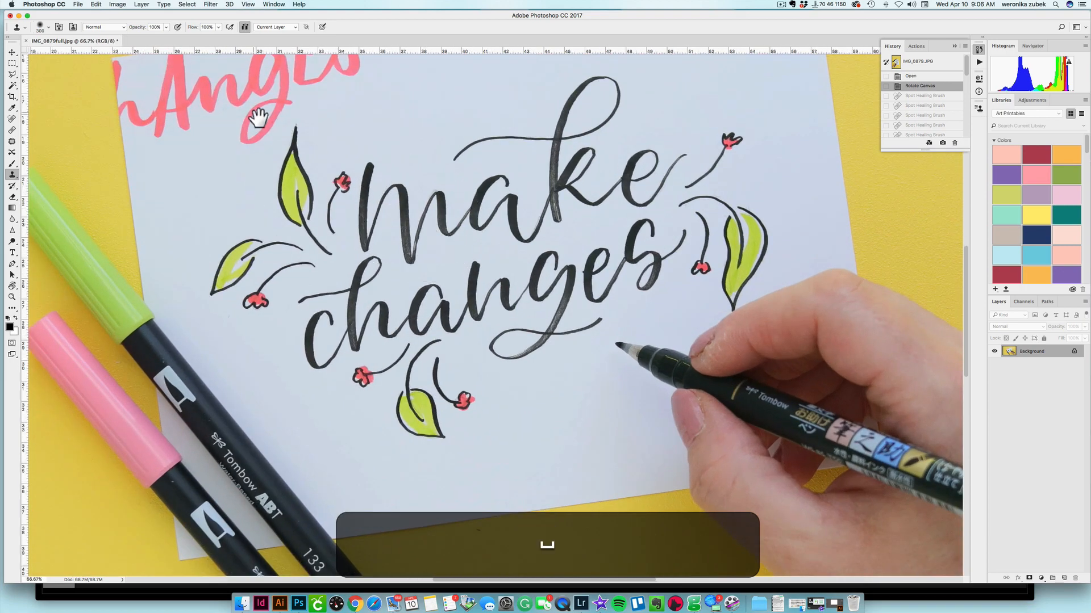
mouse_move(258, 117)
mouse_down()
mouse_move(346, 238)
mouse_move(488, 363)
mouse_move(465, 349)
mouse_move(499, 353)
mouse_up()
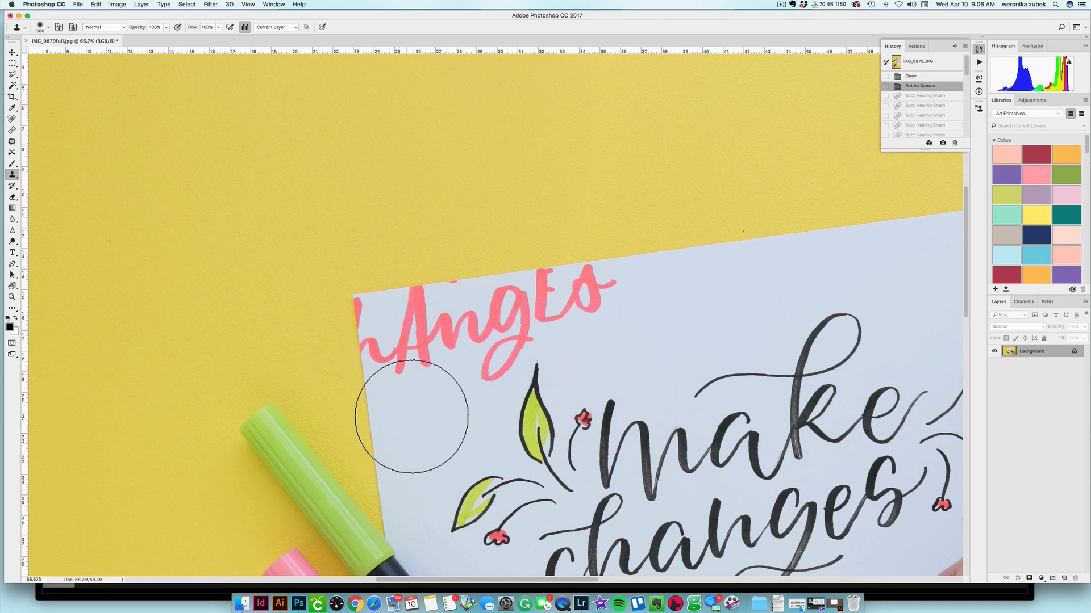
right_click(432, 332)
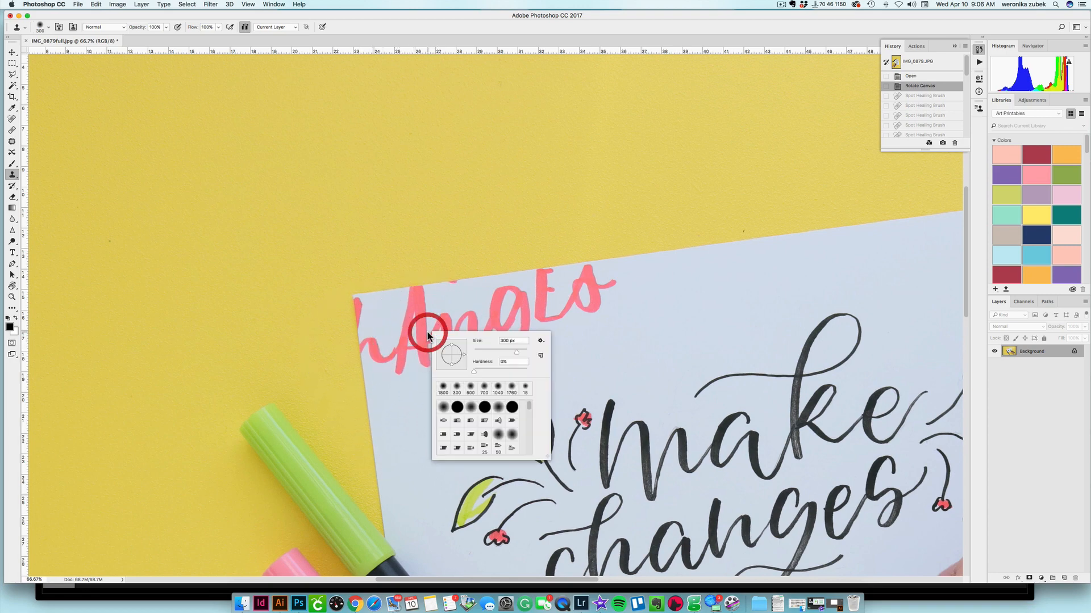
drag(516, 353, 505, 352)
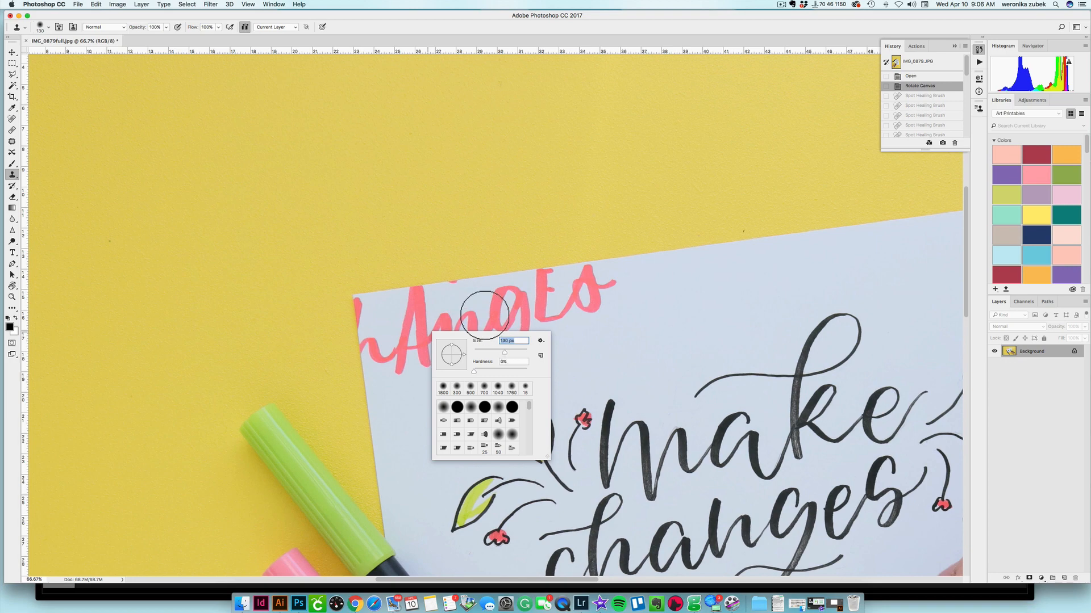
key(alt)
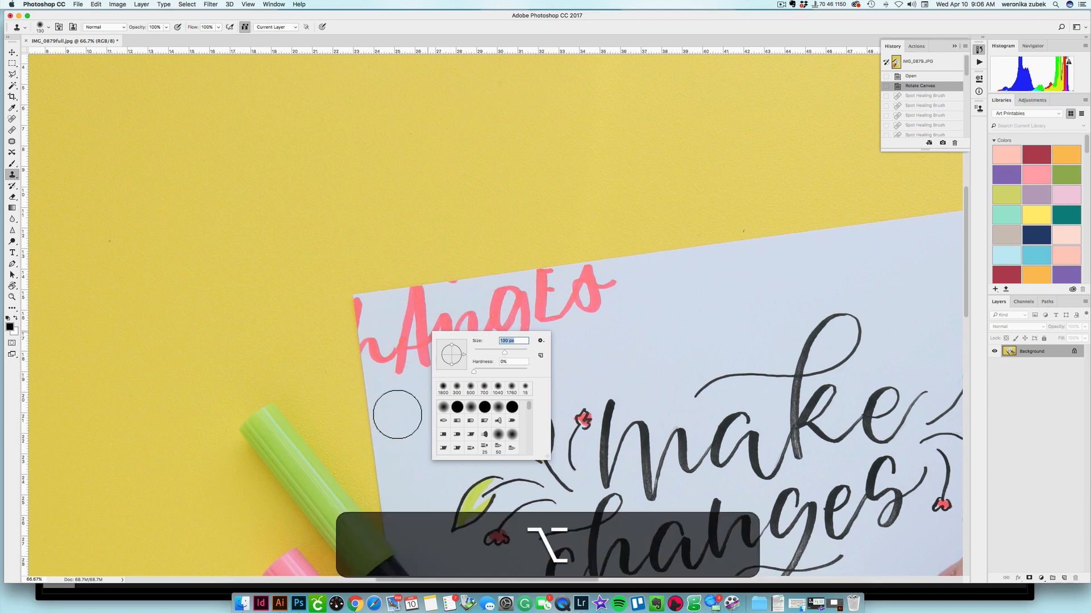
click(399, 415)
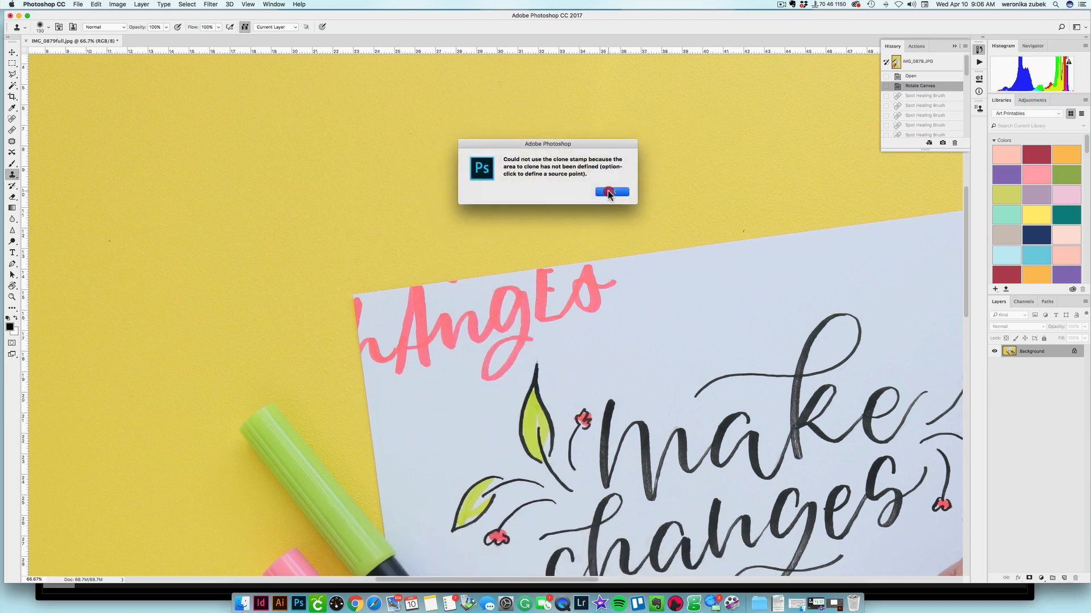
click(610, 193)
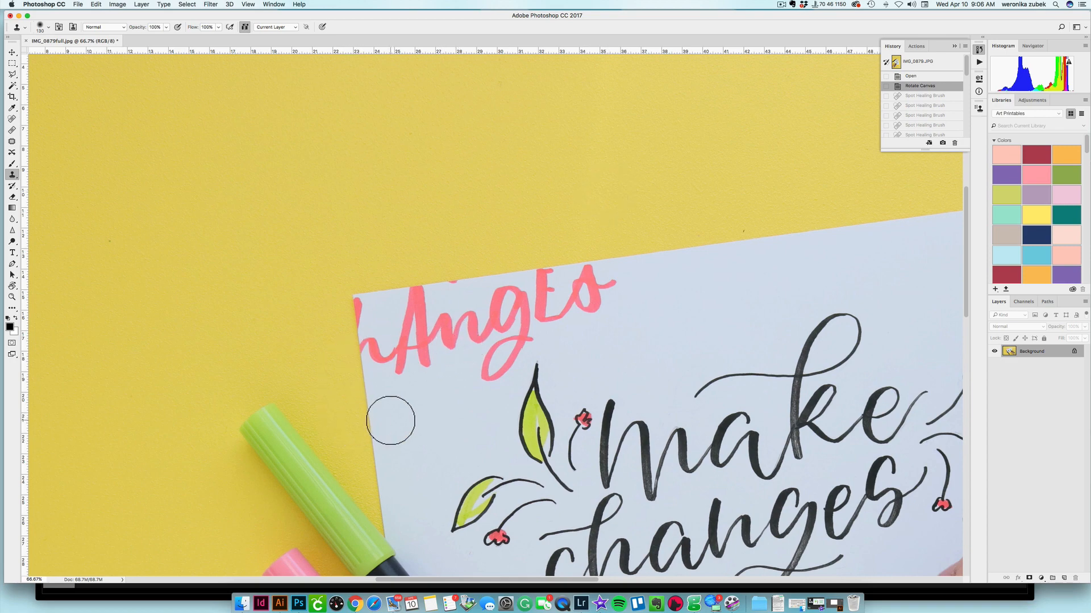
Step: Sample the card's clean top edge to the right of the pink lettering and clone it over the word's last letters
key(alt)
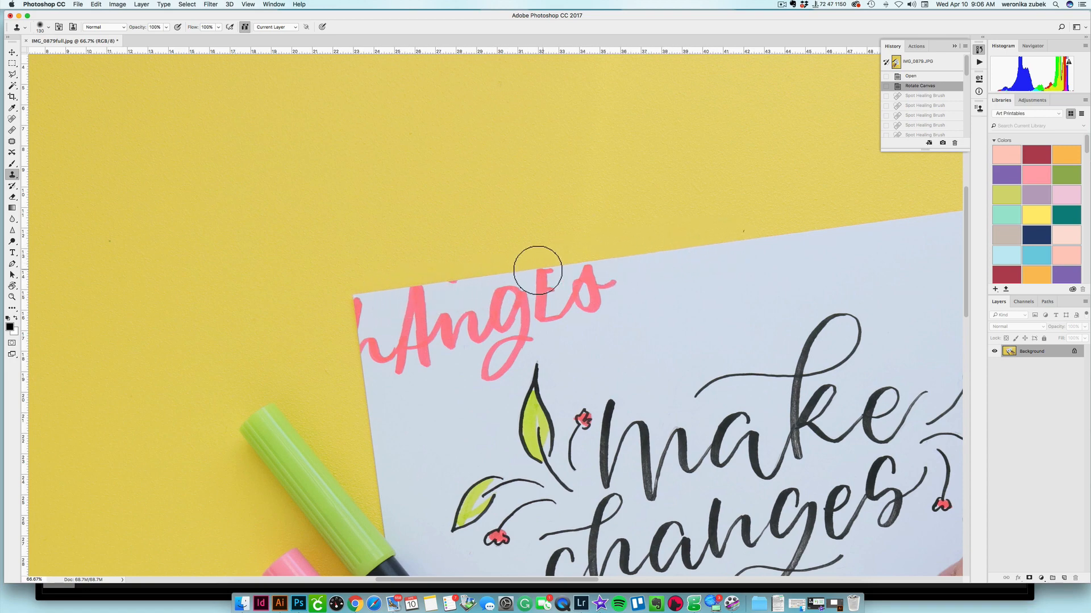
key(alt)
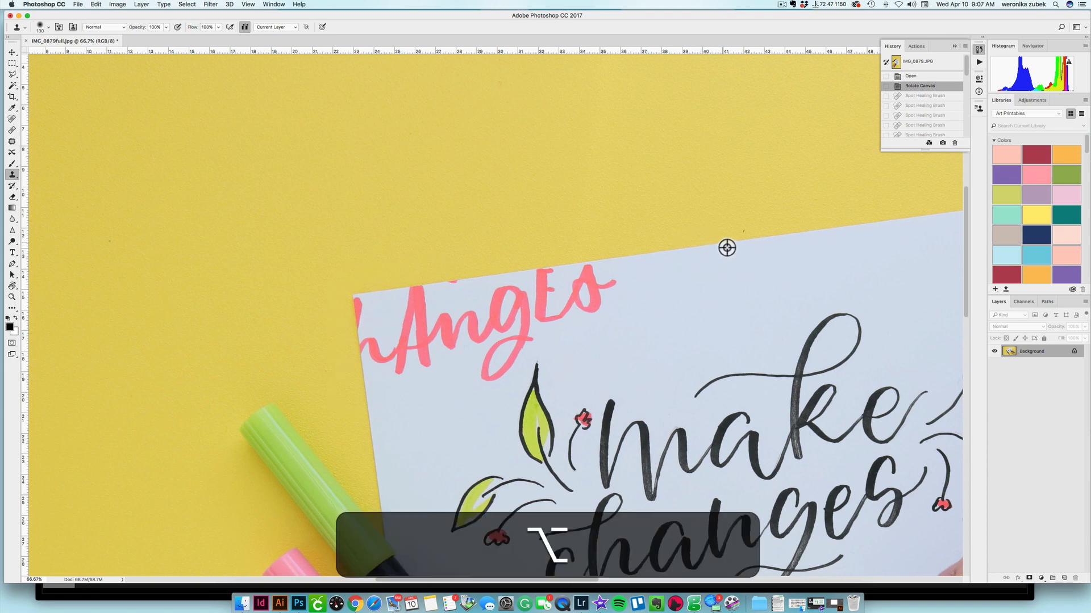
alt+click(727, 247)
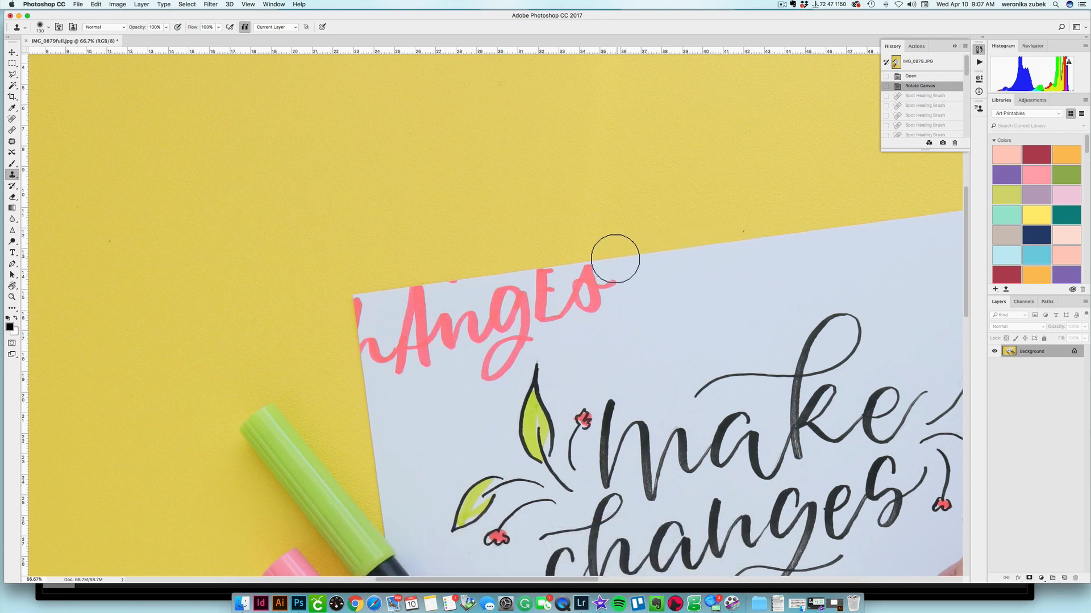
drag(602, 249, 606, 240)
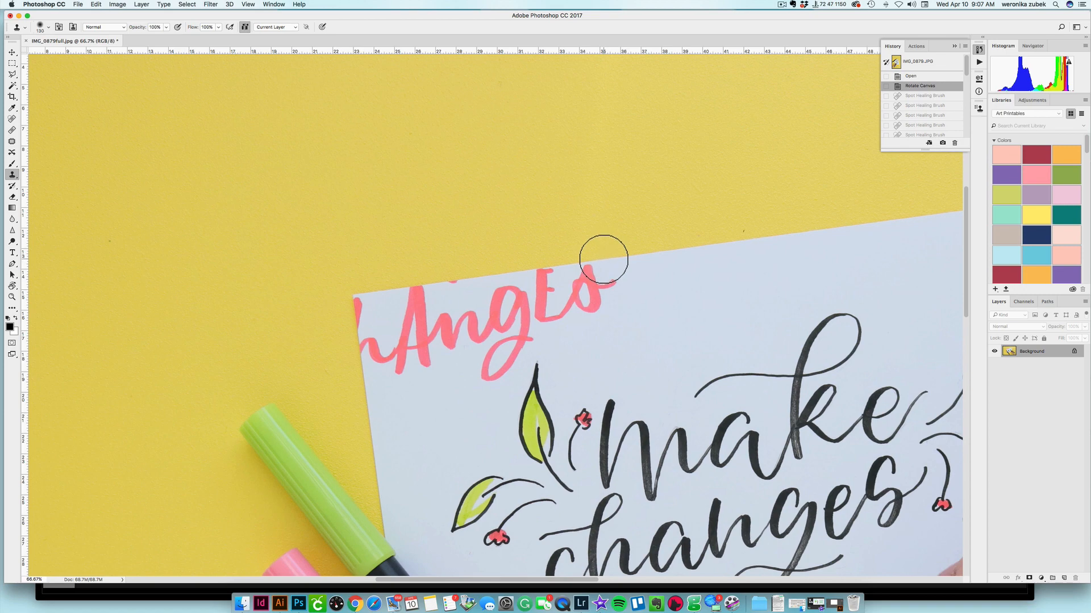
mouse_move(603, 259)
mouse_down()
mouse_move(592, 287)
mouse_move(617, 282)
mouse_move(586, 289)
mouse_move(605, 305)
mouse_move(588, 311)
mouse_move(582, 287)
mouse_move(571, 287)
mouse_move(577, 302)
mouse_move(554, 318)
mouse_move(545, 307)
mouse_move(555, 291)
mouse_move(541, 285)
mouse_move(551, 272)
mouse_move(537, 289)
mouse_move(536, 329)
mouse_move(521, 278)
mouse_move(523, 337)
mouse_move(533, 326)
mouse_move(509, 339)
mouse_move(522, 294)
mouse_move(506, 304)
mouse_move(517, 302)
mouse_move(504, 277)
mouse_move(497, 310)
mouse_move(479, 296)
mouse_move(466, 317)
mouse_move(472, 294)
mouse_move(450, 318)
mouse_move(487, 312)
mouse_move(476, 321)
mouse_move(492, 322)
mouse_move(488, 334)
mouse_move(558, 302)
mouse_up()
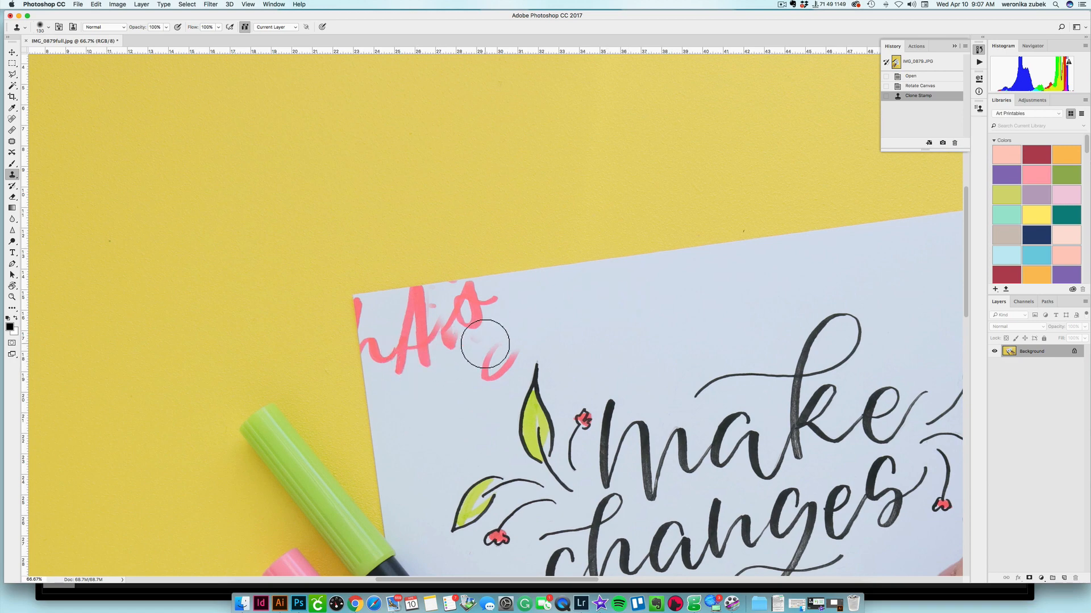
Step: Sample clean paper below the pink lettering and clone it over the leftover tail of the pink "g"
alt+click(440, 413)
mouse_move(492, 365)
mouse_down()
mouse_move(494, 348)
mouse_move(502, 358)
mouse_move(482, 379)
mouse_move(489, 340)
mouse_move(485, 361)
mouse_move(466, 343)
mouse_up()
drag(459, 354, 461, 353)
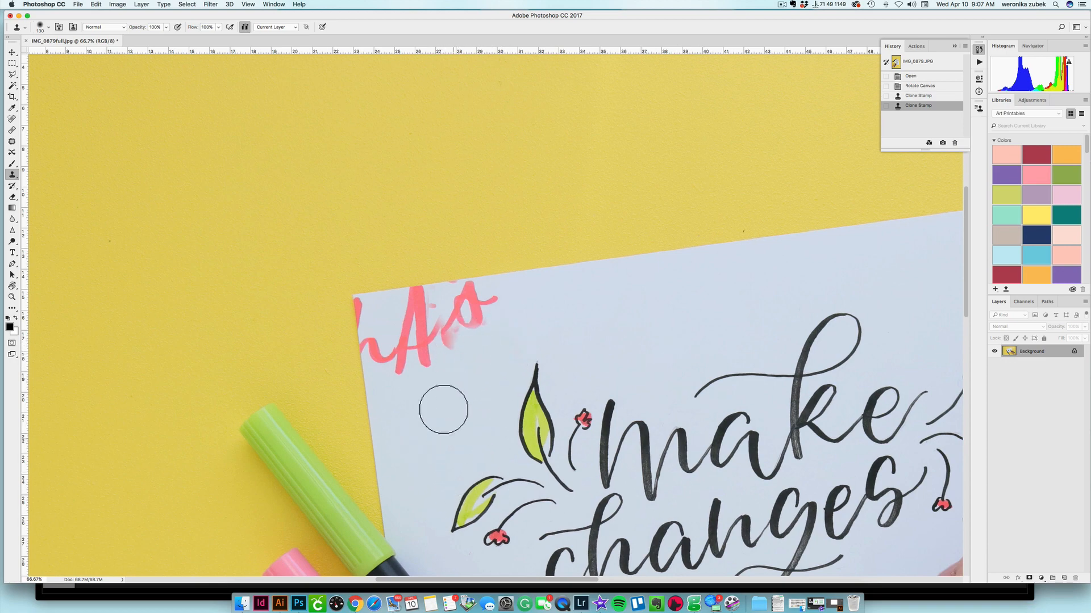
drag(636, 439, 639, 443)
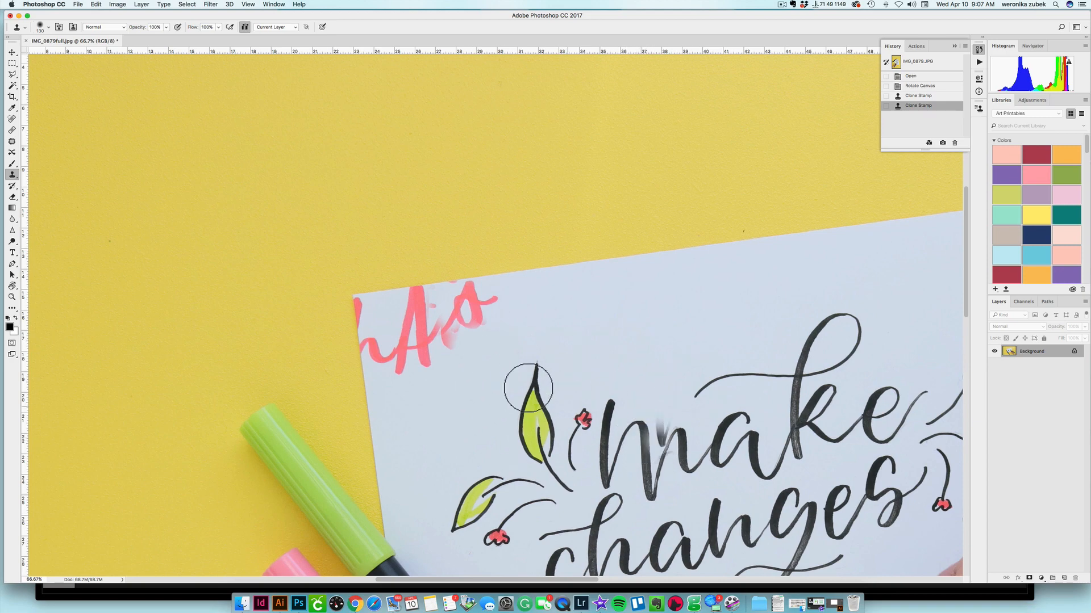
click(918, 536)
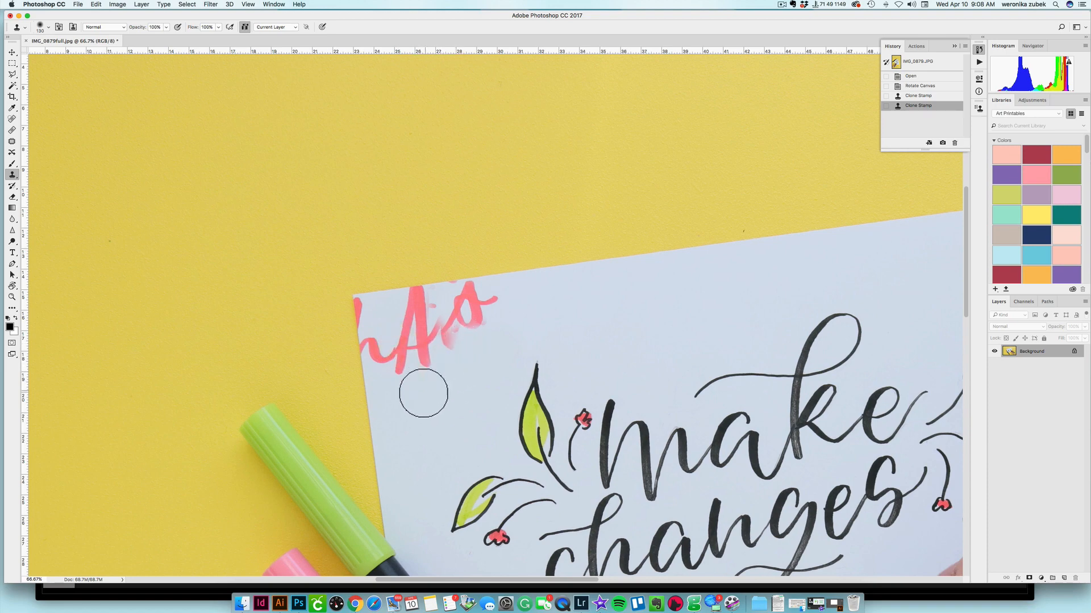
Step: Sample the card's clean left edge below the lettering and clone it over the lower parts of the remaining pink letters
key(alt)
alt+click(373, 417)
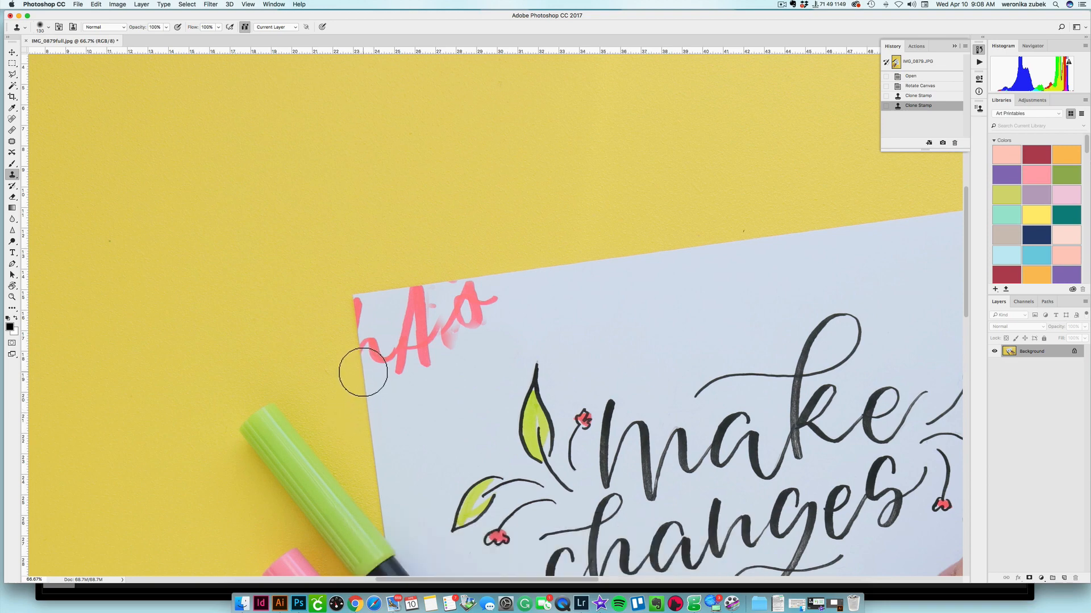
mouse_move(363, 372)
mouse_down()
mouse_move(379, 340)
mouse_move(395, 374)
mouse_move(425, 342)
mouse_move(457, 339)
mouse_move(388, 367)
mouse_move(390, 378)
mouse_move(442, 348)
mouse_move(391, 355)
mouse_move(433, 350)
mouse_move(499, 311)
mouse_move(429, 333)
mouse_move(463, 320)
mouse_move(466, 257)
mouse_move(467, 284)
mouse_up()
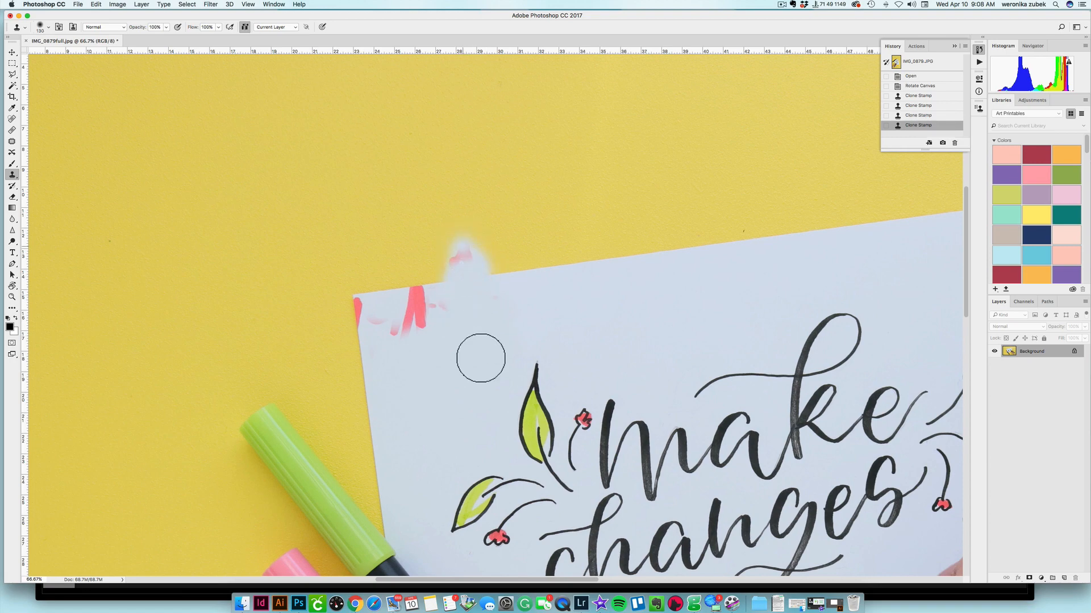
Step: Undo the last stamp stroke and clone the card's clean top edge over the remaining pink letter tops
key(cmd+z)
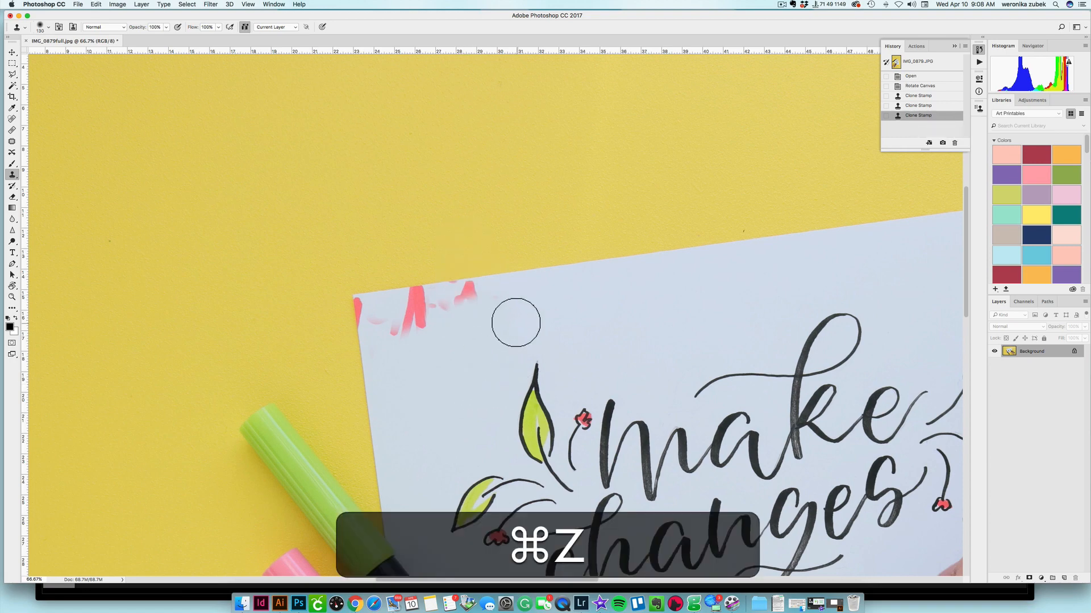
key(alt)
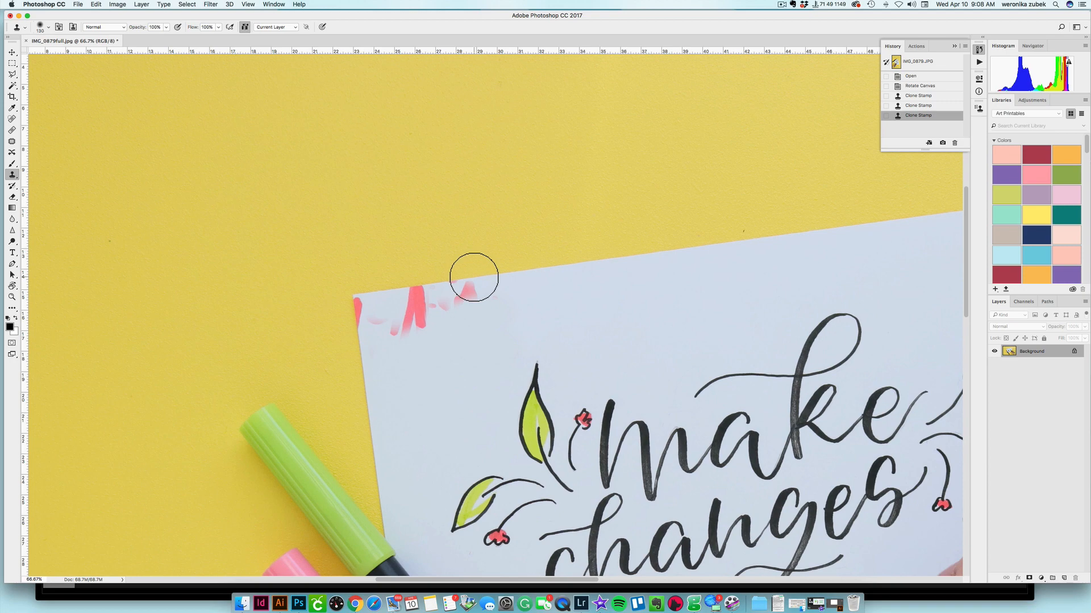
mouse_move(474, 277)
mouse_down()
mouse_move(464, 305)
mouse_move(487, 284)
mouse_move(479, 306)
mouse_move(508, 291)
mouse_move(441, 306)
mouse_move(466, 295)
mouse_move(403, 302)
mouse_move(419, 291)
mouse_move(404, 306)
mouse_move(425, 317)
mouse_move(435, 297)
mouse_move(398, 294)
mouse_move(414, 295)
mouse_move(407, 309)
mouse_move(421, 301)
mouse_move(402, 340)
mouse_move(446, 310)
mouse_move(393, 322)
mouse_up()
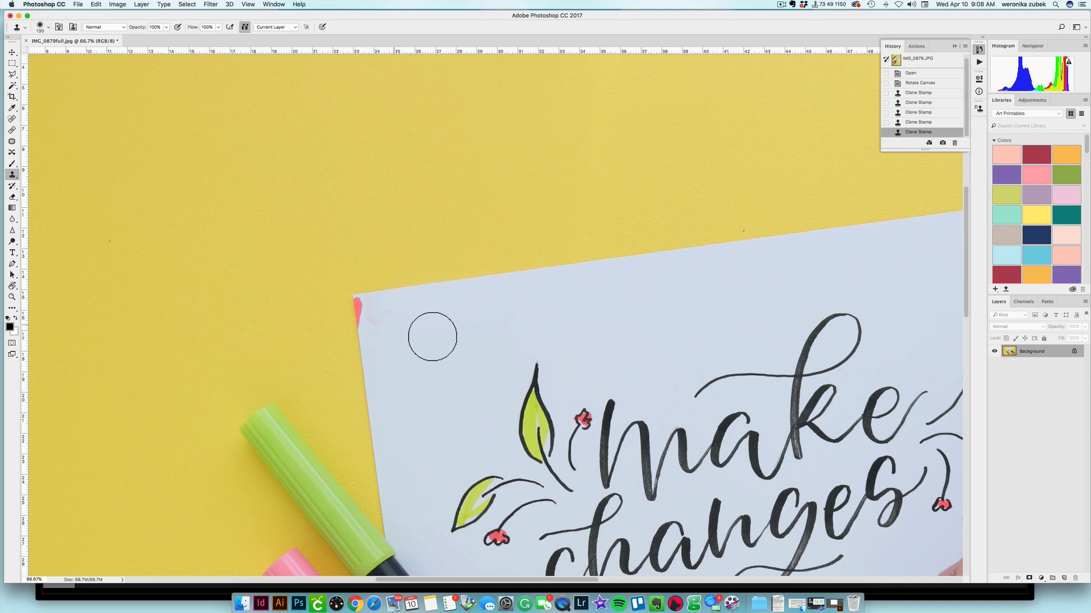
Step: Reduce the Clone Stamp brush to 50 px and clone clean paper over the faint pink smudges near the card's upper-left corner
key(super+equal)
key(super+equal)
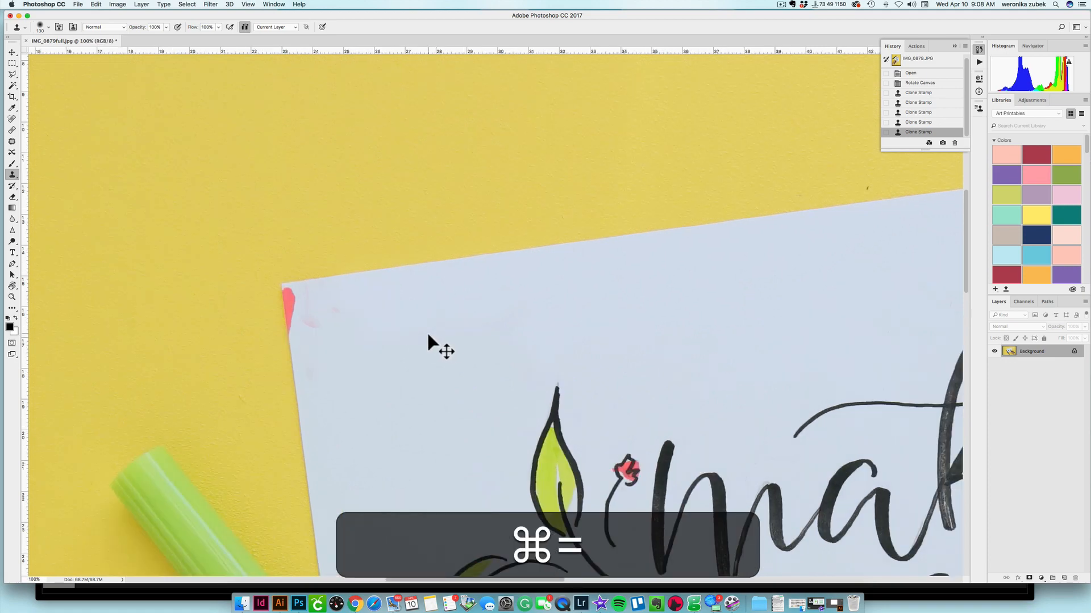
key(space)
drag(392, 304, 568, 318)
key(bracketleft)
key(bracketleft)
key(bracketleft)
key(bracketleft)
key(bracketleft)
key(bracketleft)
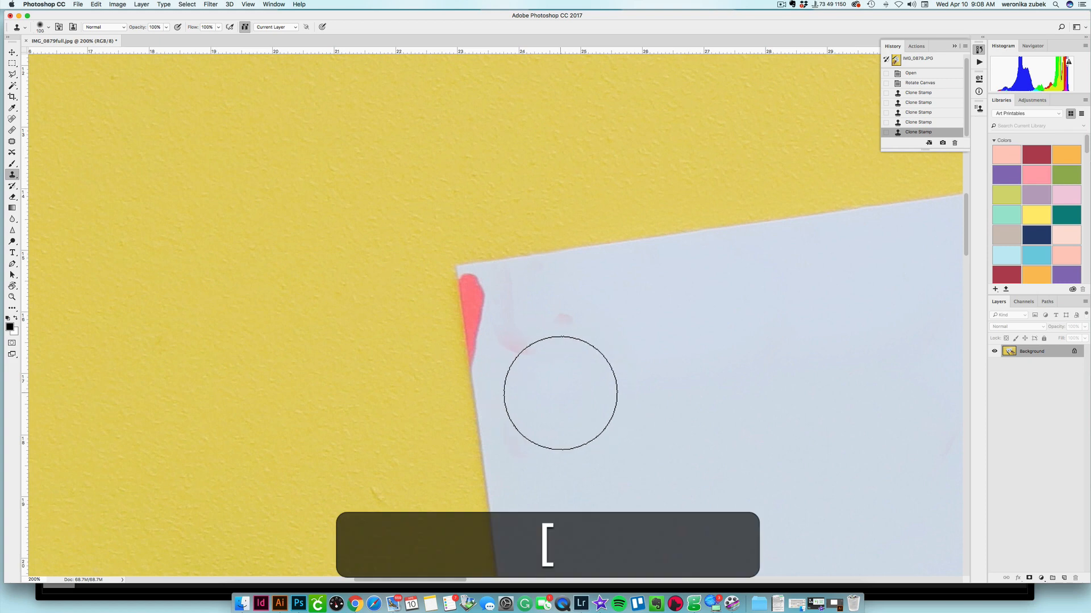
key(bracketleft)
key(bracketleft)
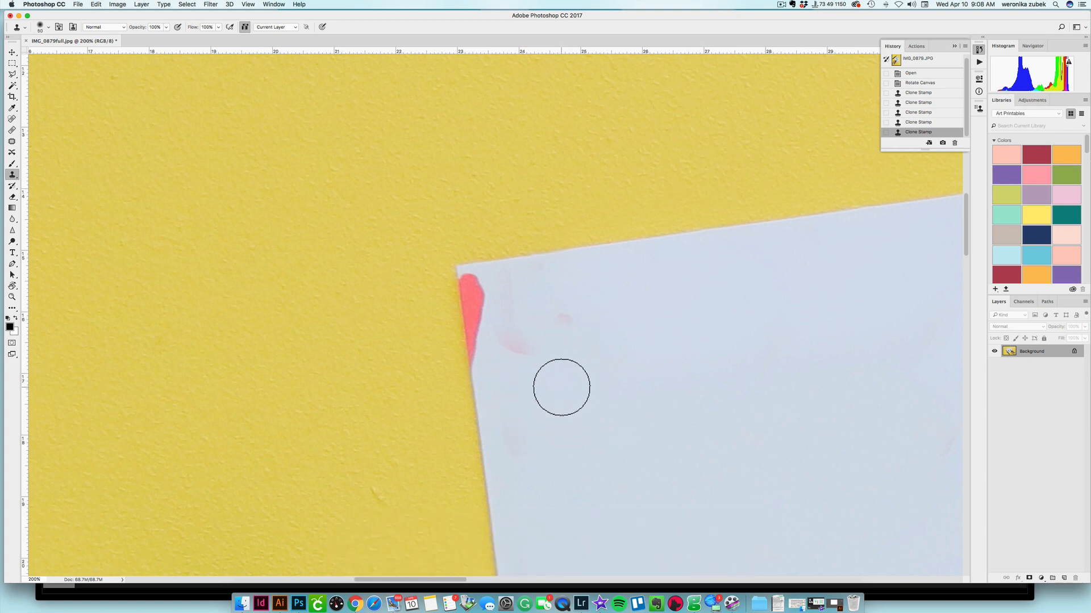
key(alt)
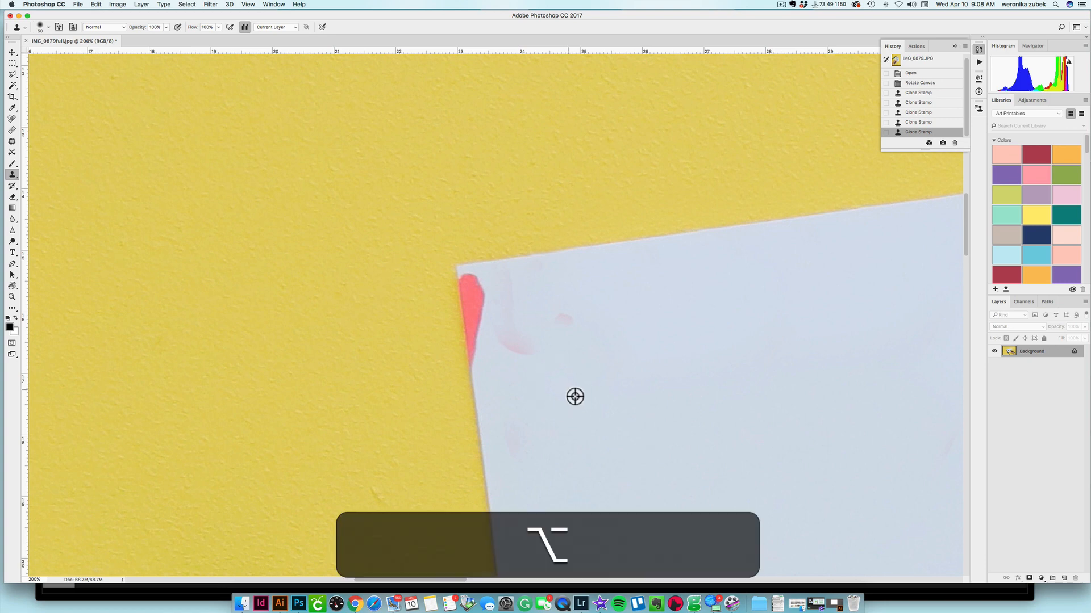
alt+click(590, 403)
mouse_move(589, 344)
mouse_down()
mouse_move(527, 353)
mouse_move(563, 351)
mouse_move(512, 326)
mouse_move(538, 345)
mouse_move(507, 307)
mouse_move(521, 296)
mouse_move(506, 301)
mouse_move(540, 296)
mouse_move(517, 309)
mouse_up()
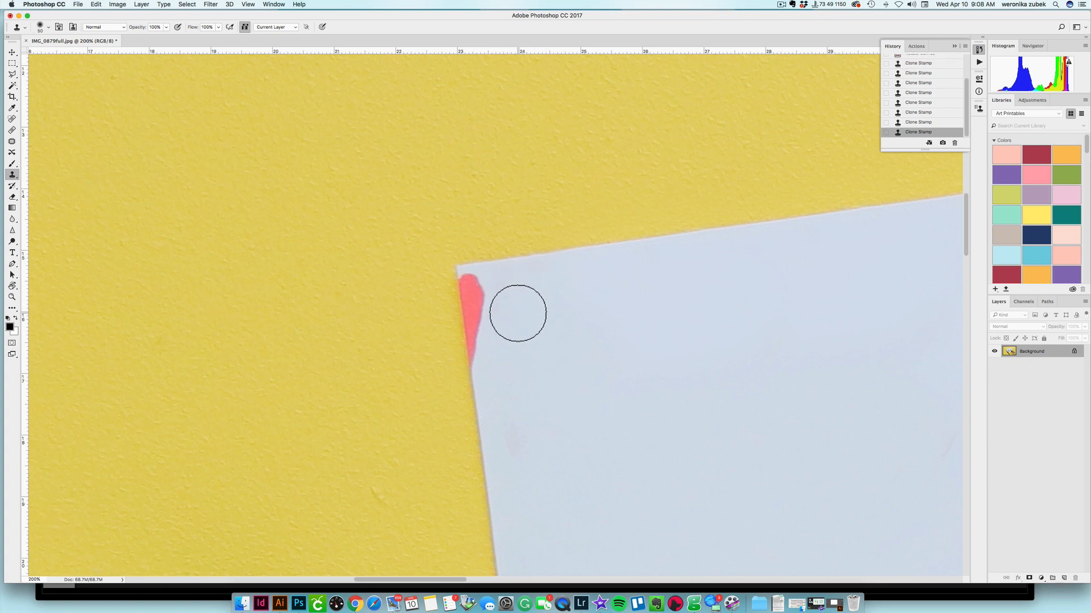
Step: Sample the card's clean left edge and clone it upward over the pink sliver below the upper-left corner
key(alt)
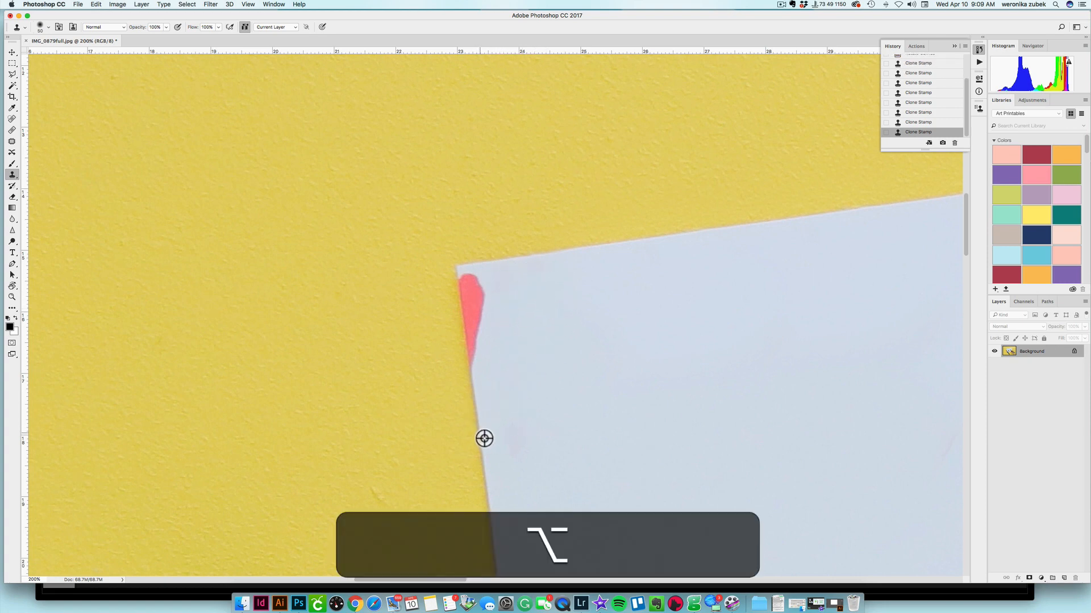
alt+click(484, 438)
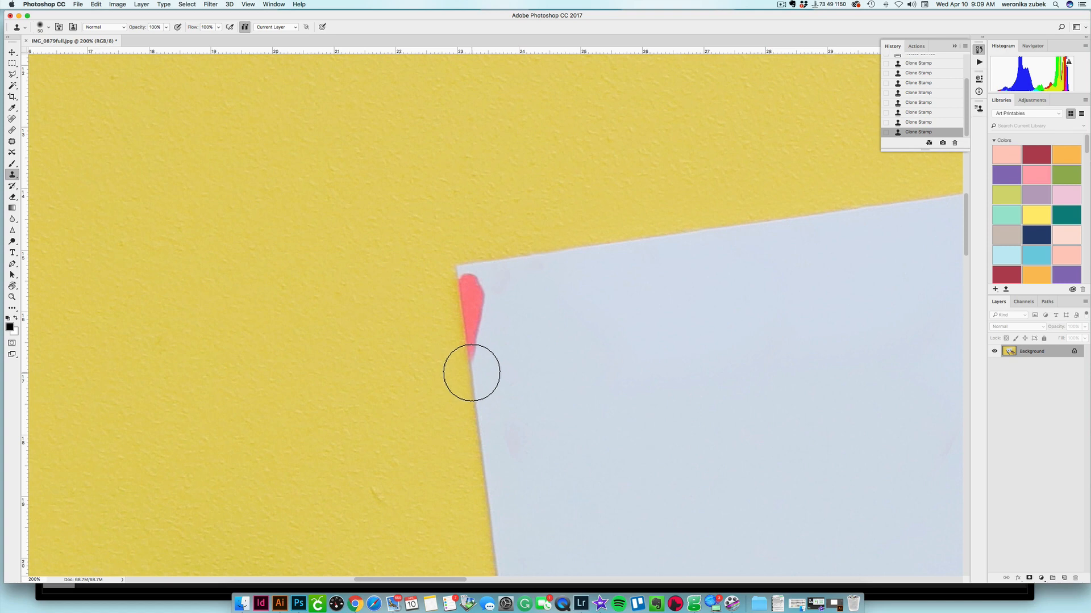
mouse_move(471, 373)
mouse_down()
mouse_move(467, 309)
mouse_move(477, 341)
mouse_move(481, 298)
mouse_move(457, 310)
mouse_move(475, 295)
mouse_move(460, 295)
mouse_move(468, 305)
mouse_move(465, 288)
mouse_up()
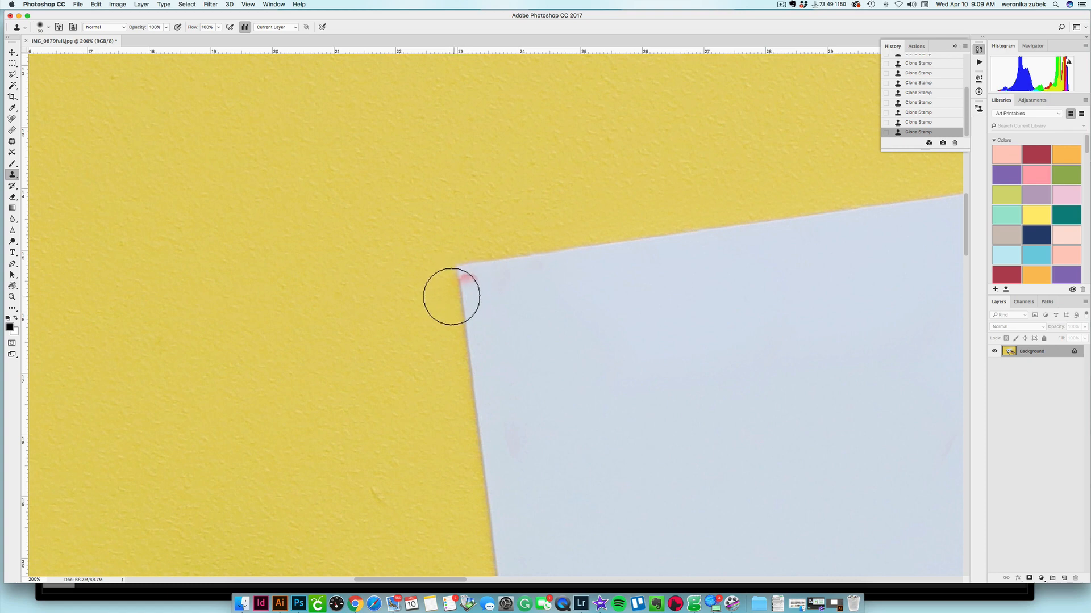
Step: Reduce the Clone Stamp brush to 15 px and clone the card's clean left edge over the pink mark at the upper-left corner
key(super+equal)
key(super+equal)
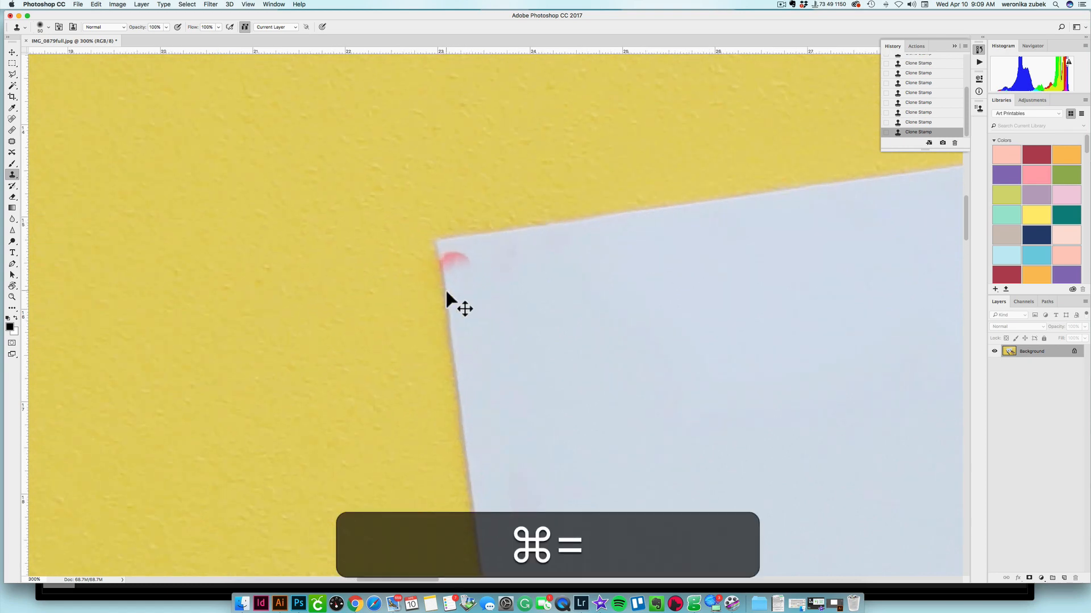
key(super+equal)
drag(438, 246, 470, 316)
key(bracketleft)
key(bracketleft)
key(bracketleft)
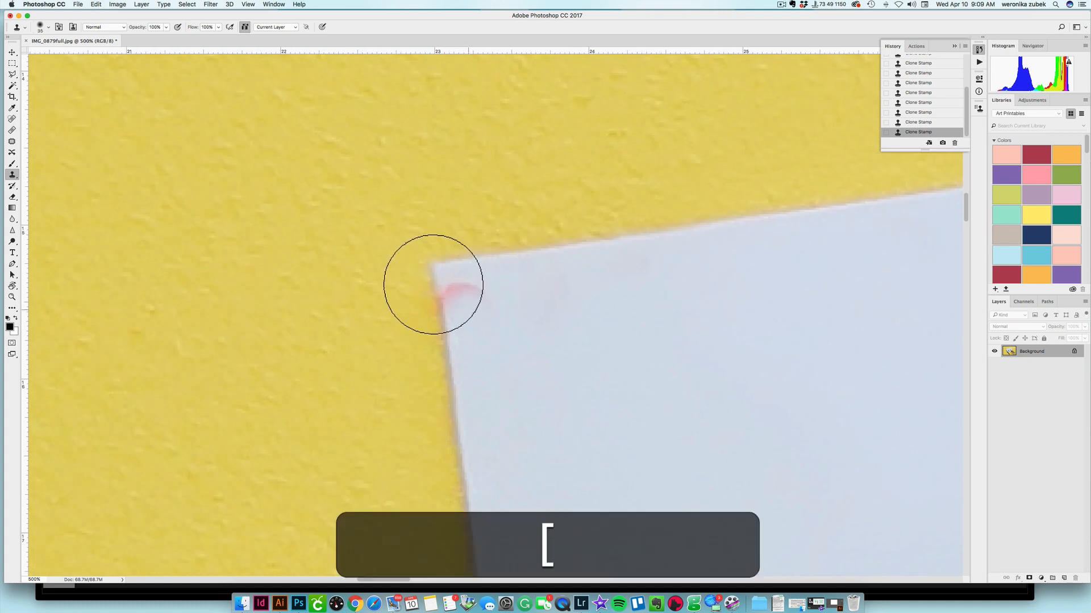
key(bracketleft)
key(bracketleft)
key(bracketleft)
key(bracketleft)
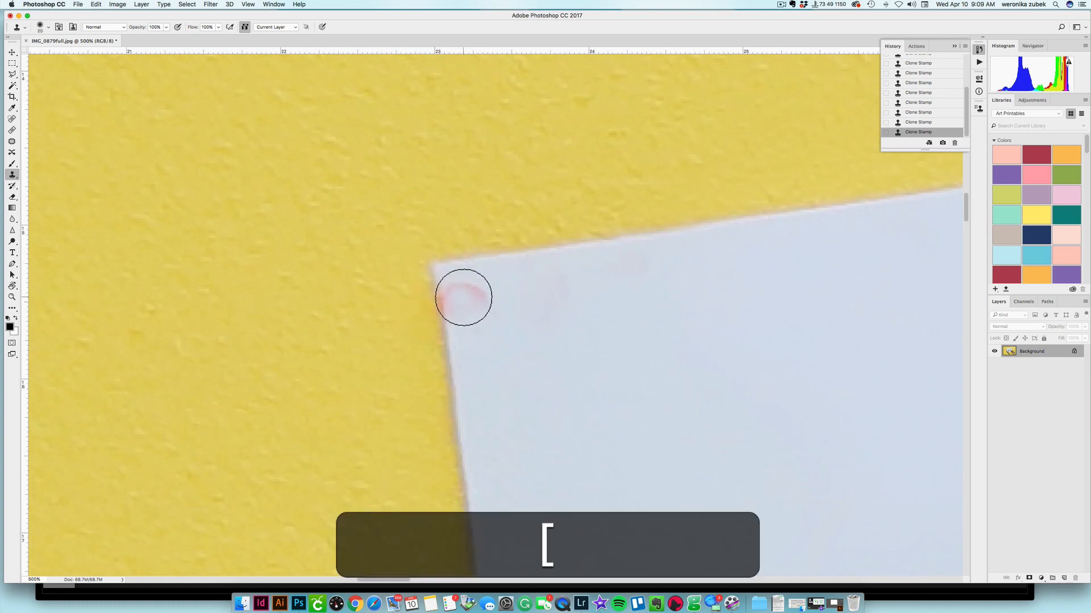
key(alt)
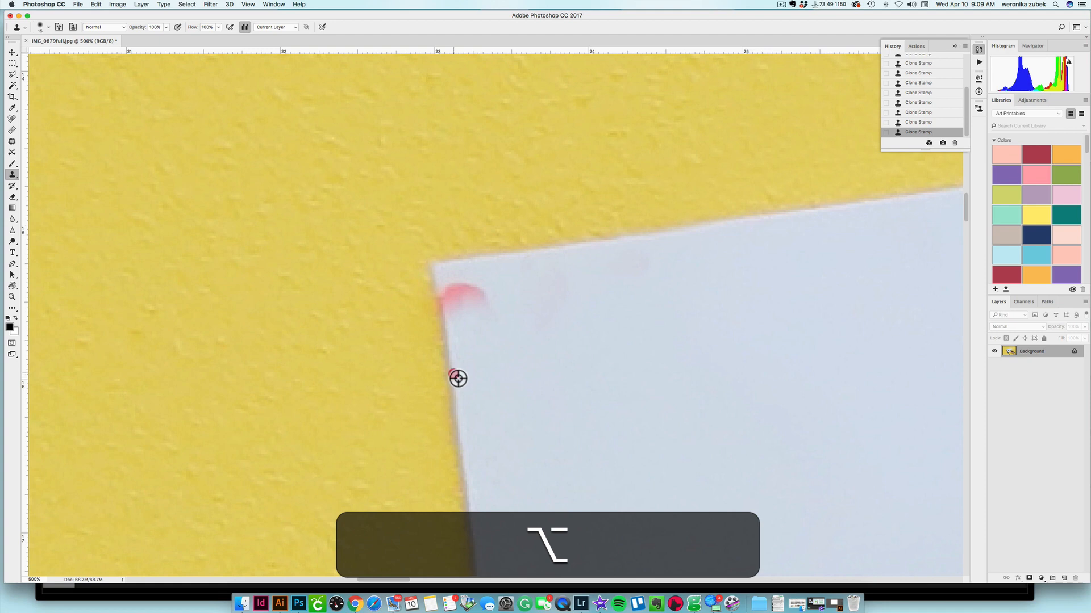
alt+click(456, 377)
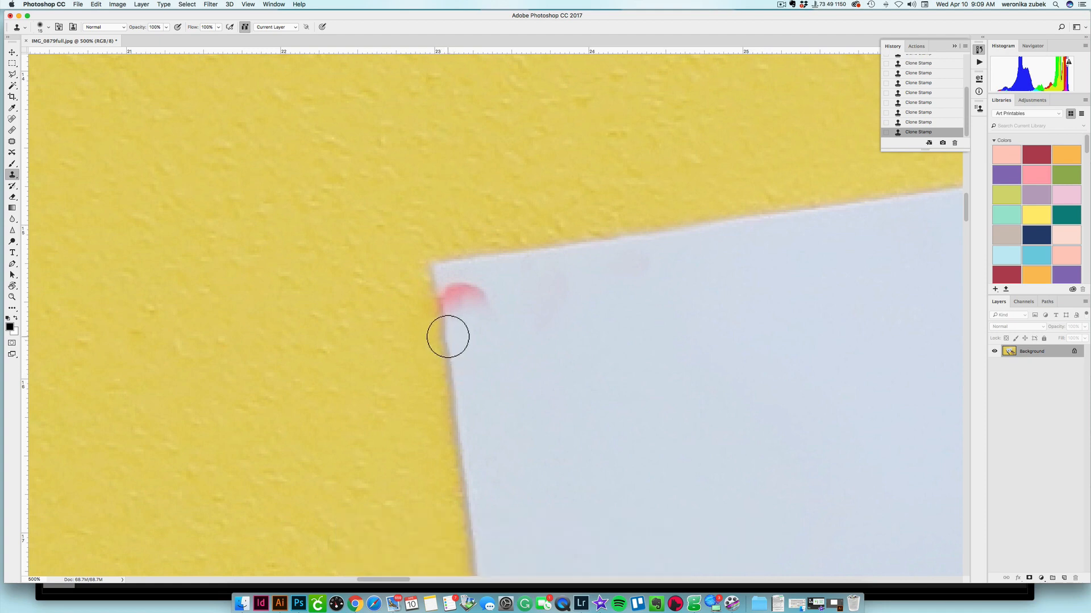
mouse_move(445, 297)
mouse_down()
mouse_move(475, 294)
mouse_move(443, 291)
mouse_move(439, 276)
mouse_move(475, 297)
mouse_up()
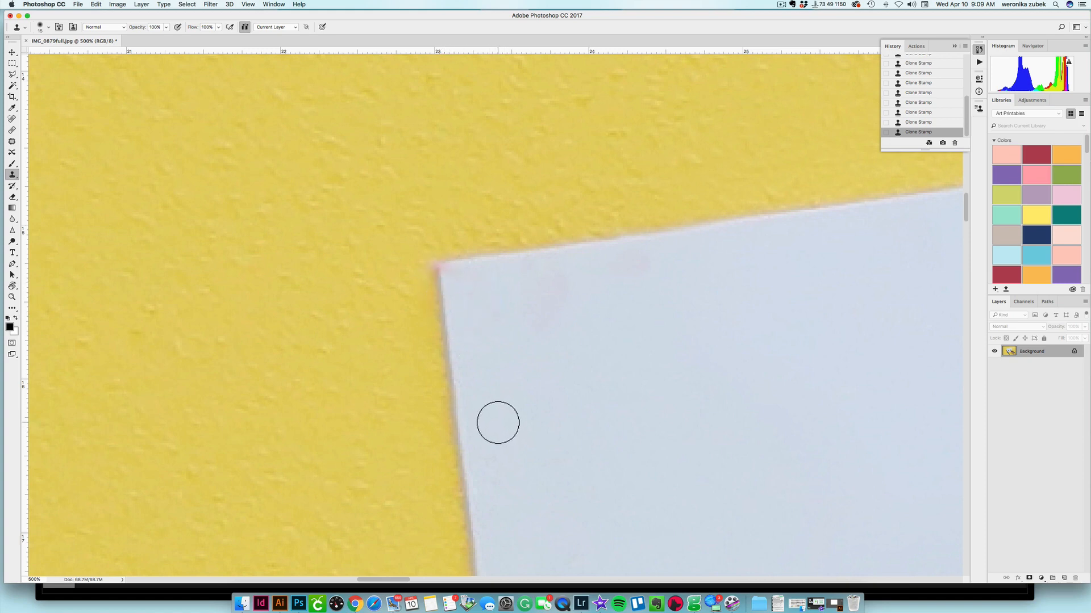
Step: Sample clean paper near the card's upper-left corner and clone it over the faint pink smudges below the top edge
key(super+minus)
key(super+minus)
key(super+minus)
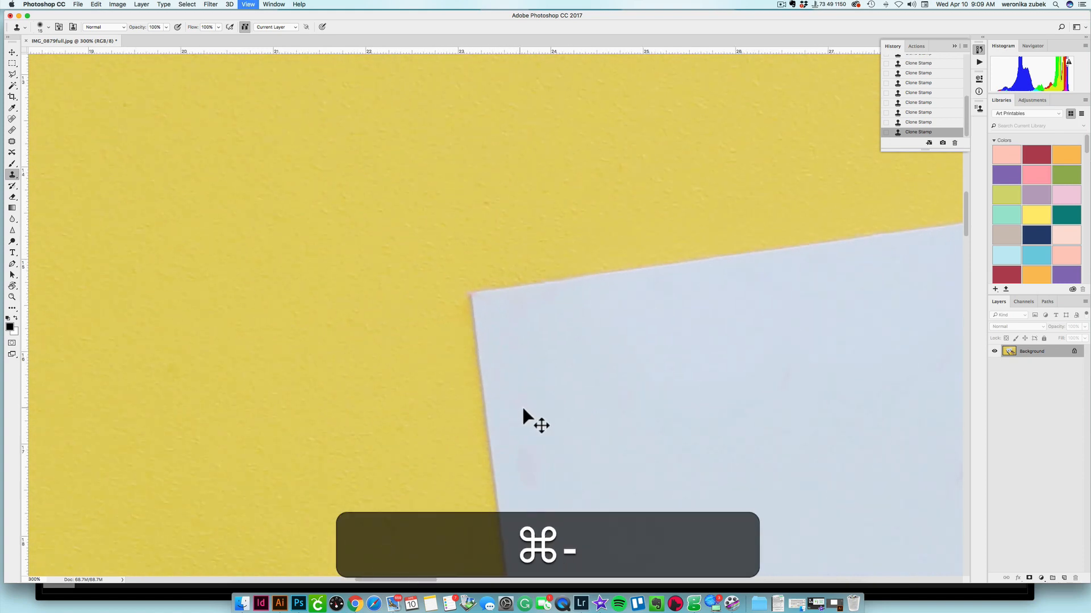
alt+click(528, 352)
drag(518, 313, 563, 306)
alt+click(557, 301)
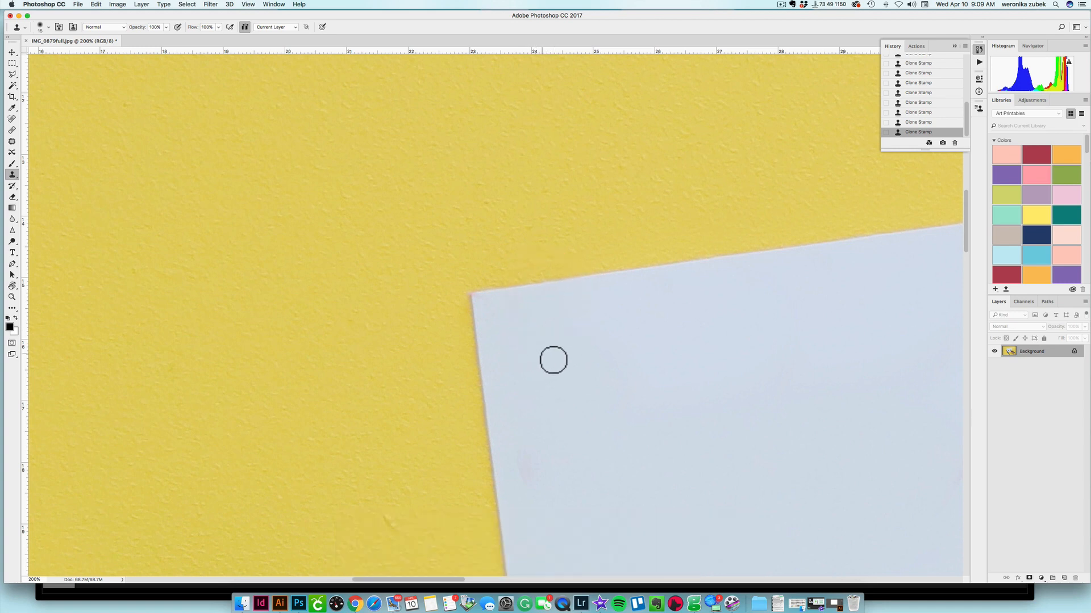
Step: Compare the whole photo before and after cloning using the Rotate Canvas and latest Clone Stamp history states
key(super+minus)
key(super+minus)
key(super+minus)
key(super+minus)
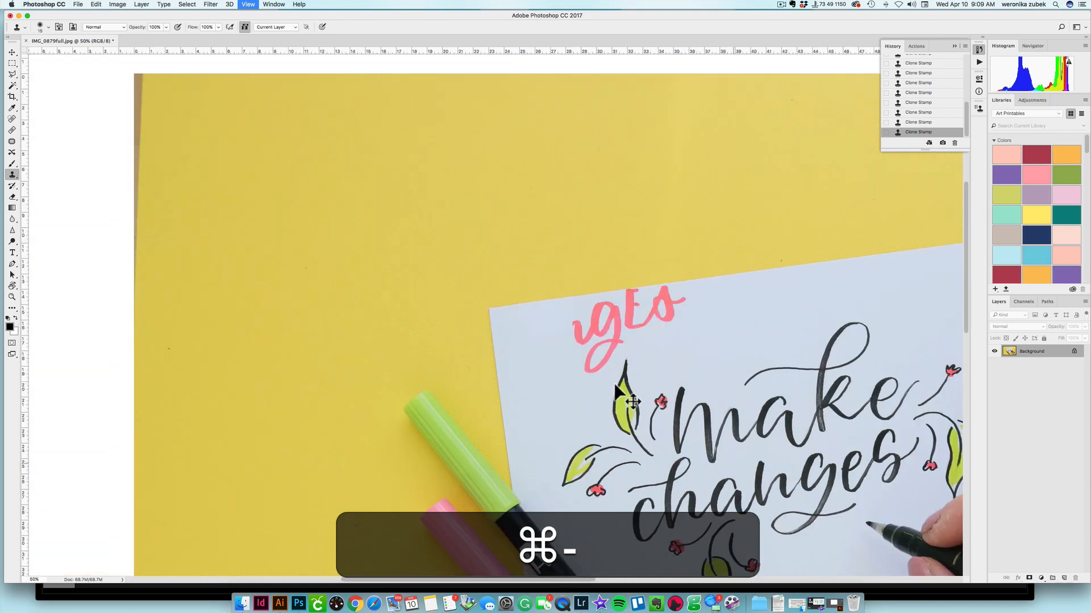
key(super+minus)
key(super+minus)
key(super+minus)
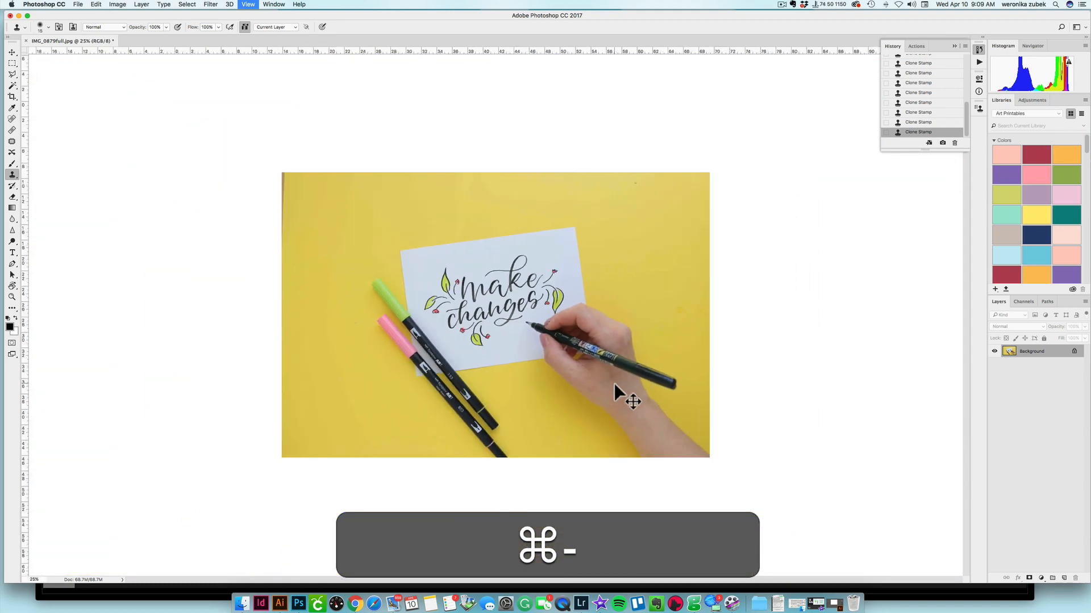
key(super+minus)
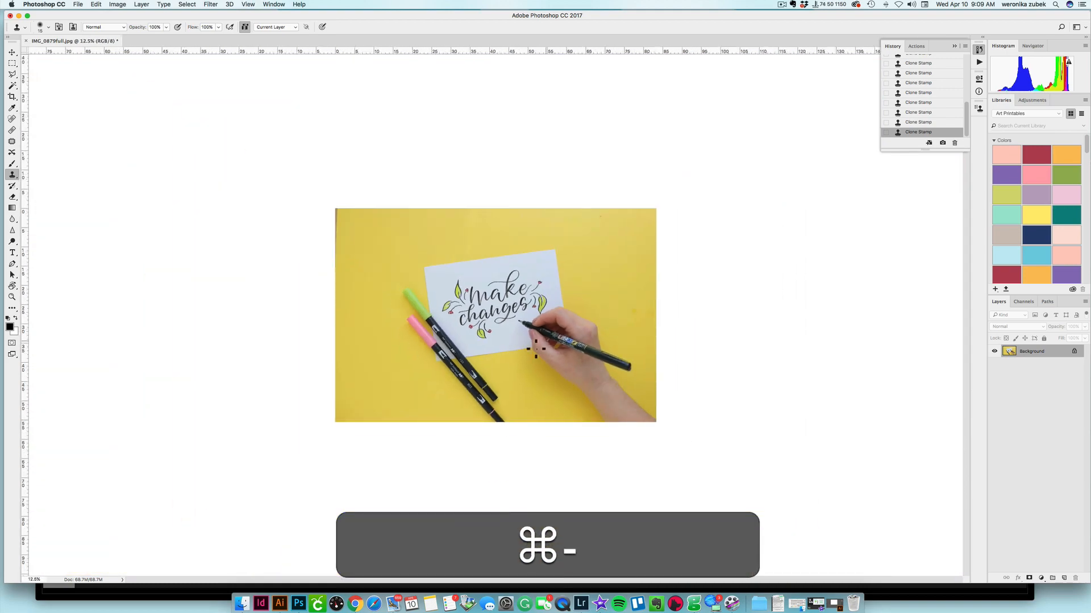
scroll(943, 108, up, 5)
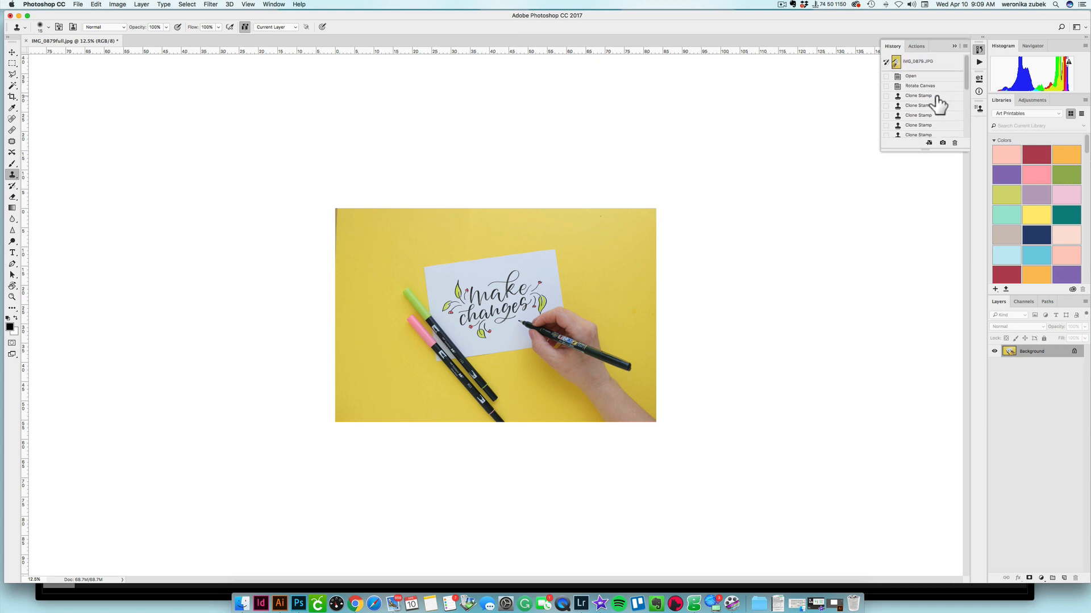
click(927, 86)
scroll(920, 108, down, 5)
click(916, 132)
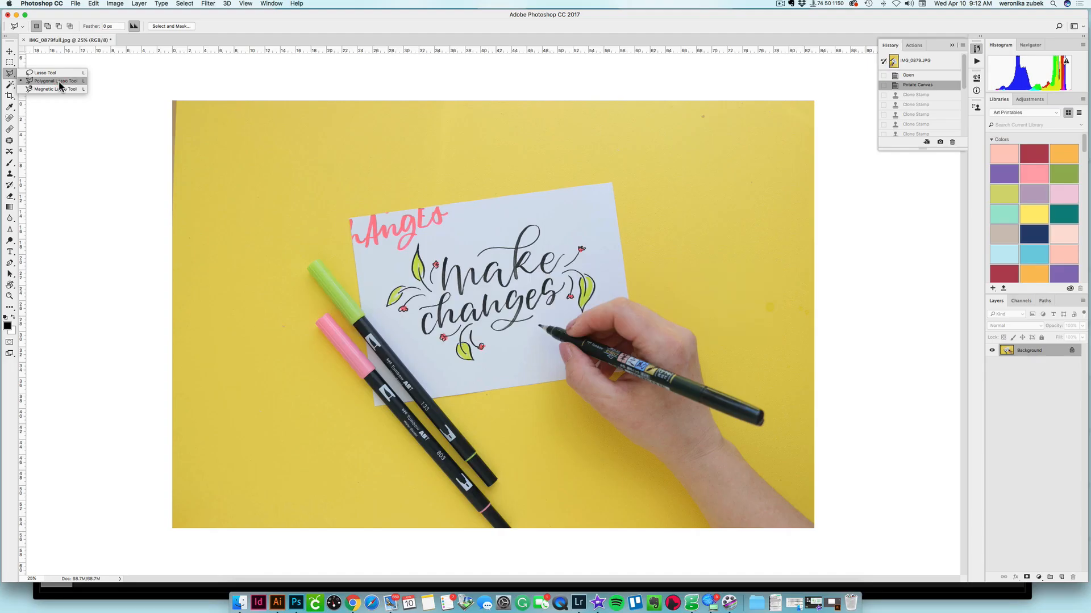
Step: Draw a trial freehand Lasso selection around the card's upper-right corner and undo it
click(59, 82)
click(6, 72)
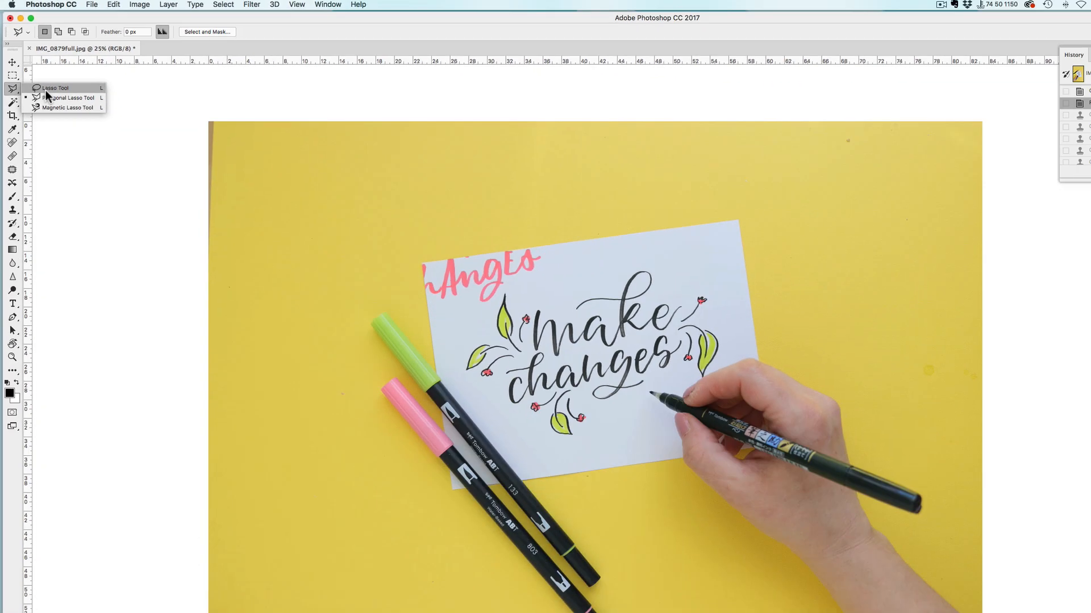
click(113, 188)
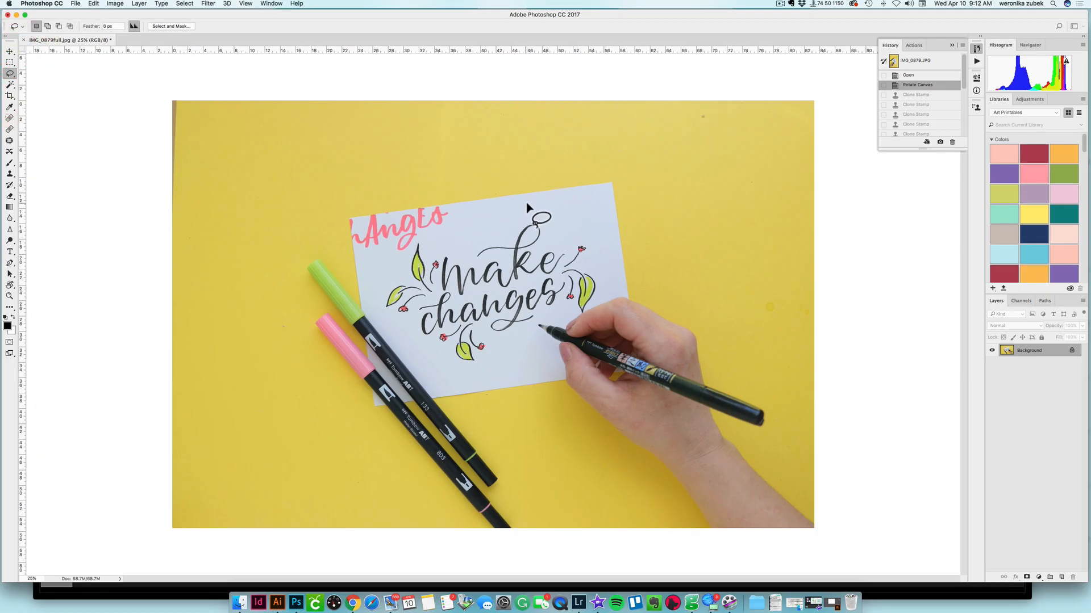
mouse_move(568, 213)
mouse_down()
mouse_move(673, 224)
mouse_move(662, 175)
mouse_move(607, 177)
mouse_move(579, 150)
mouse_move(540, 183)
mouse_move(509, 182)
mouse_move(511, 225)
mouse_up()
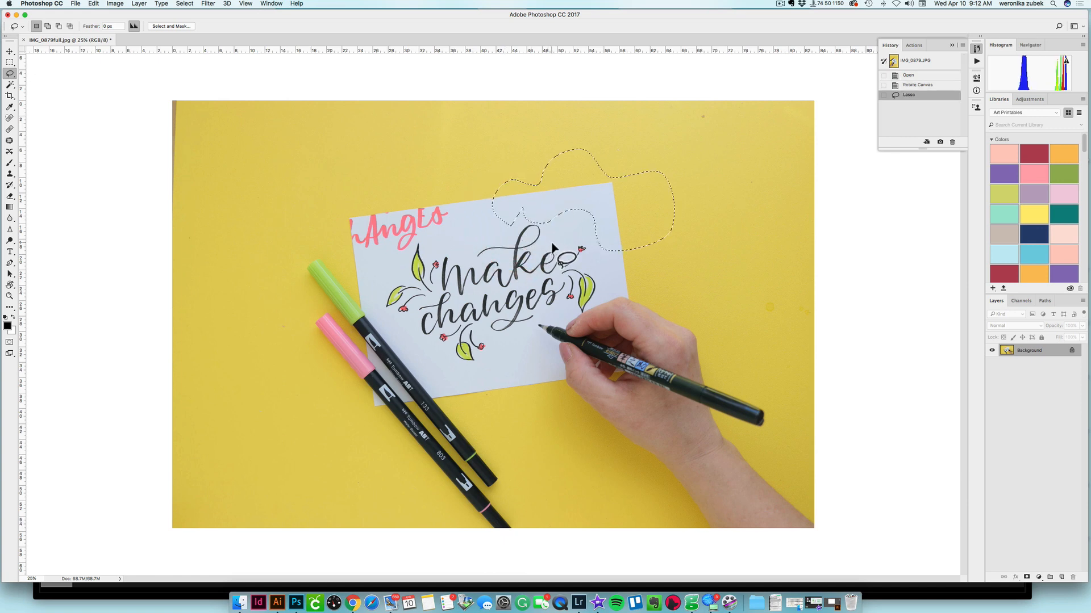
key(super+z)
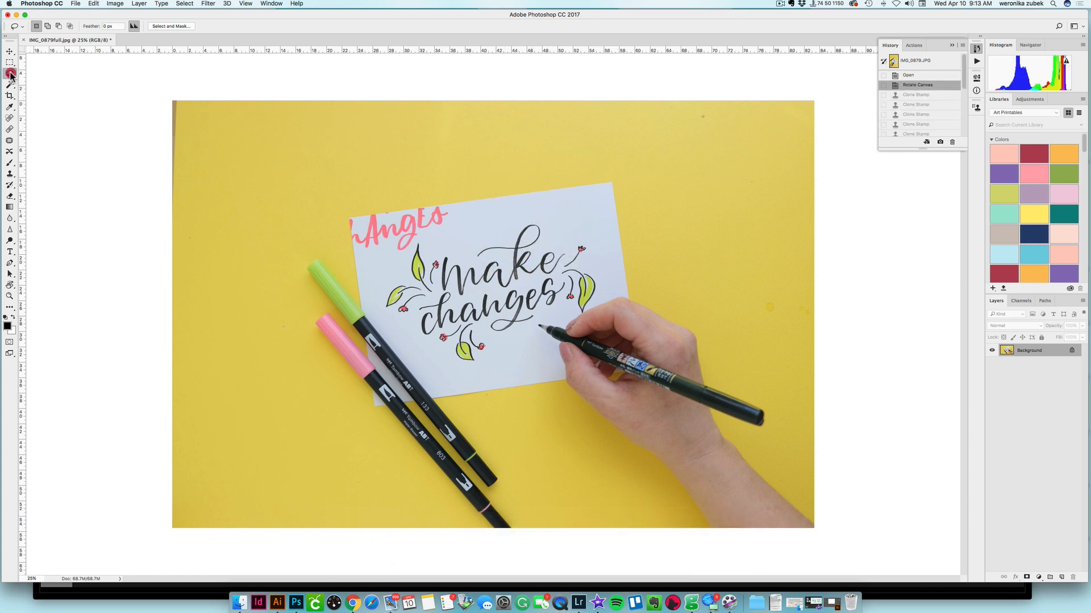
Step: Draw a trial zigzag Polygonal Lasso selection across the card's right side and deselect it
drag(11, 74, 54, 84)
click(492, 196)
click(603, 173)
click(644, 226)
click(582, 229)
click(586, 267)
click(654, 261)
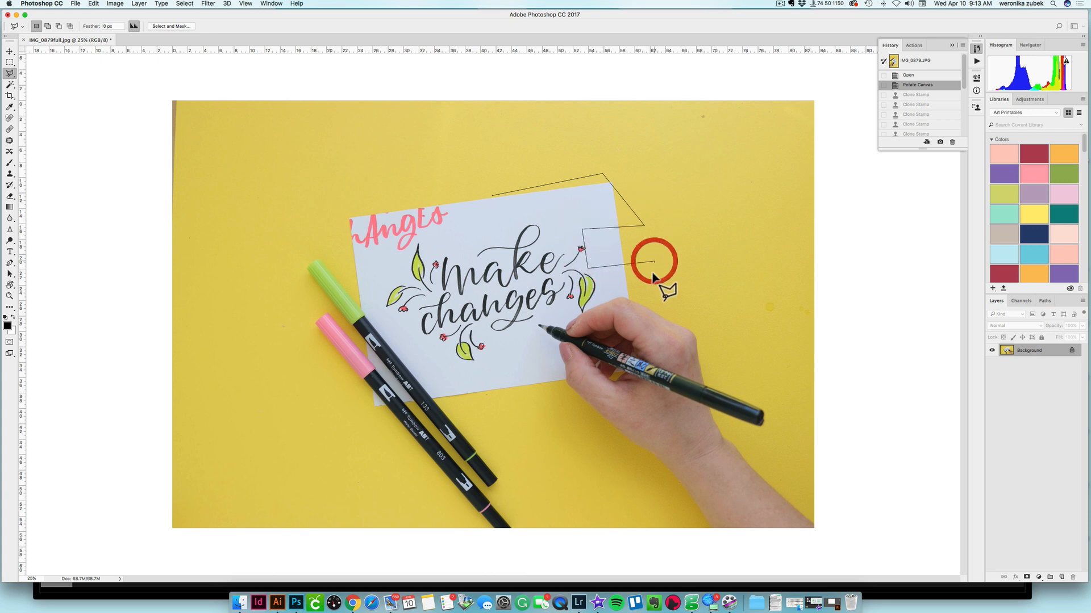
click(643, 291)
click(561, 287)
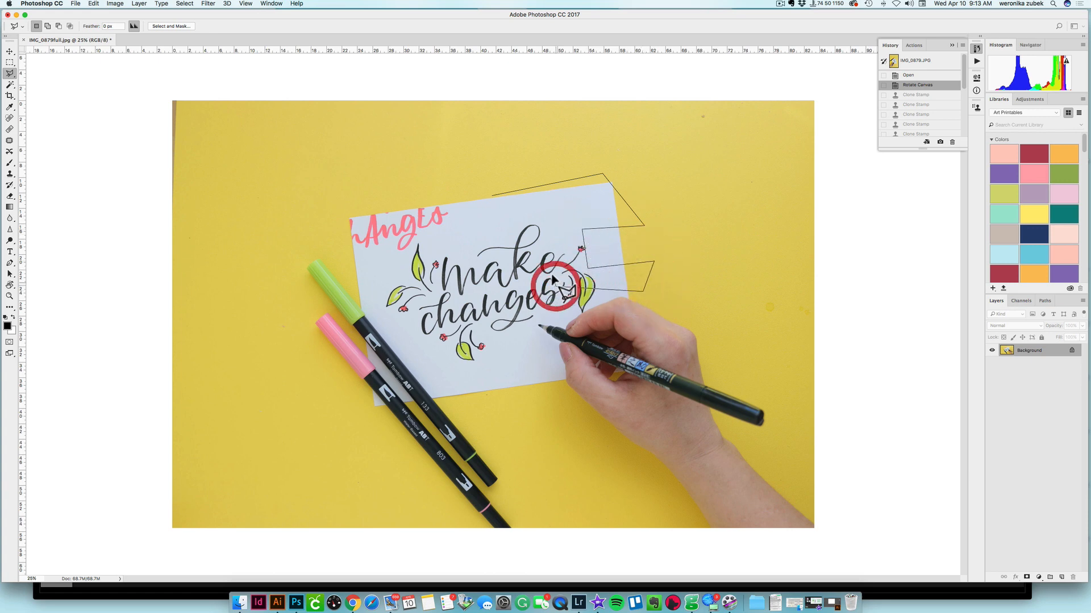
click(493, 196)
key(super+z)
click(8, 74)
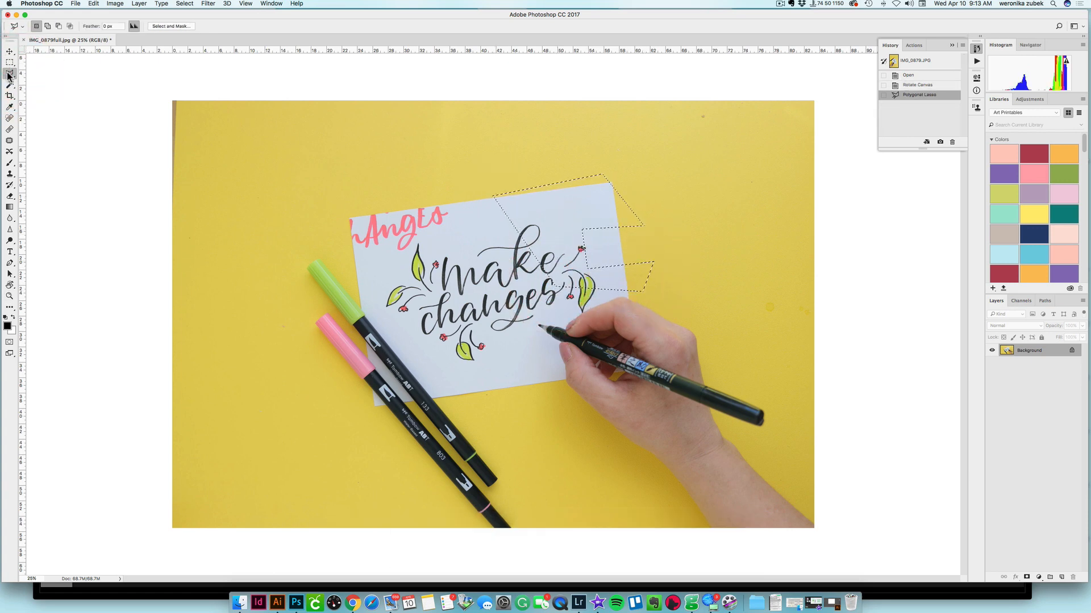
key(super+d)
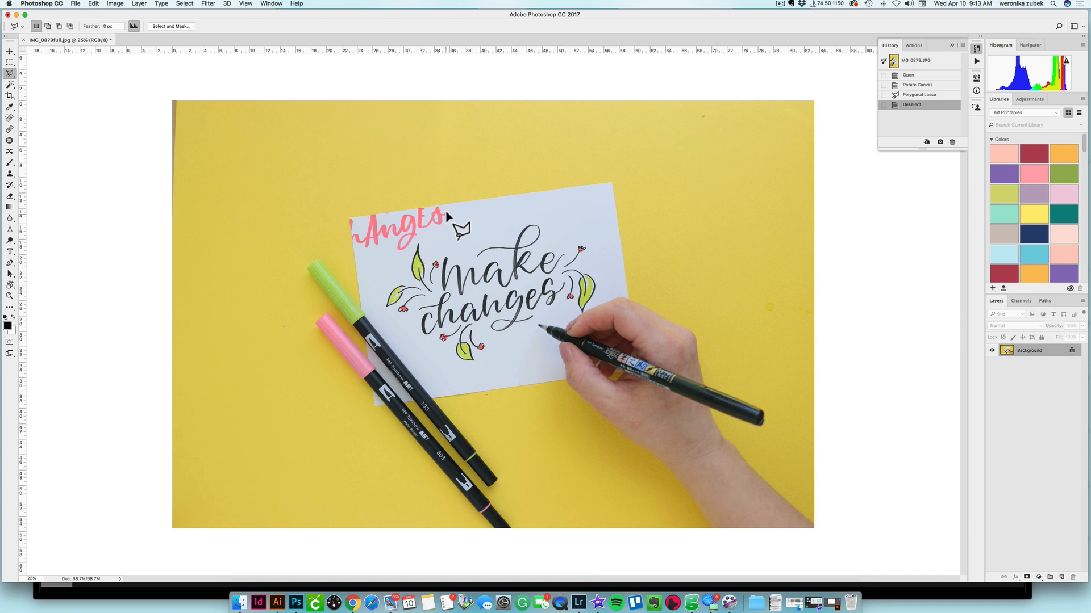
Step: Select the card's blank upper-right corner with the Polygonal Lasso, including a thin strip of yellow background along both edges
click(503, 195)
click(545, 230)
click(570, 241)
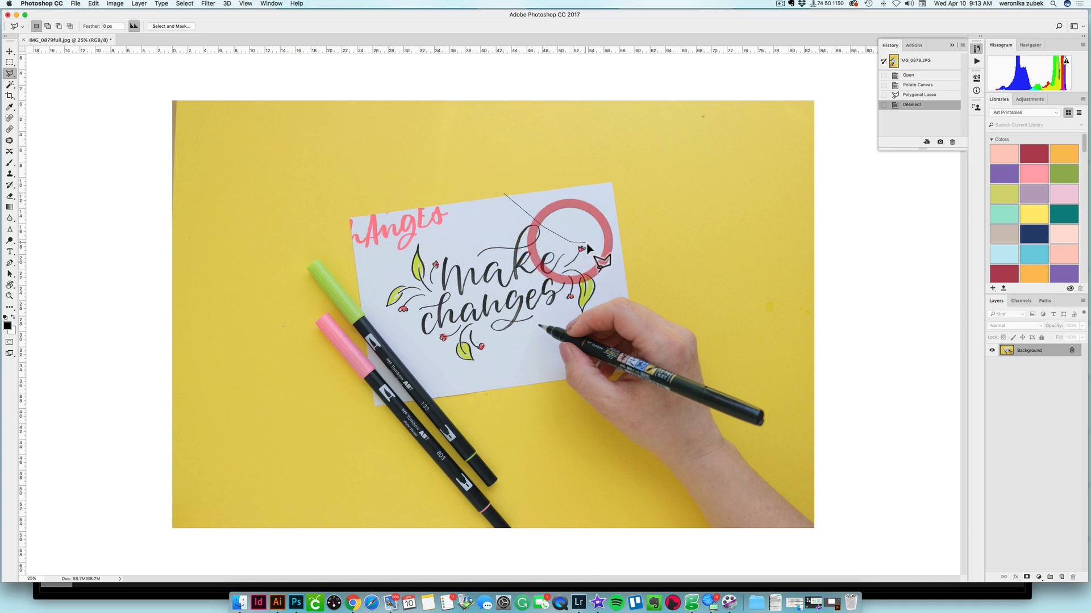
click(591, 246)
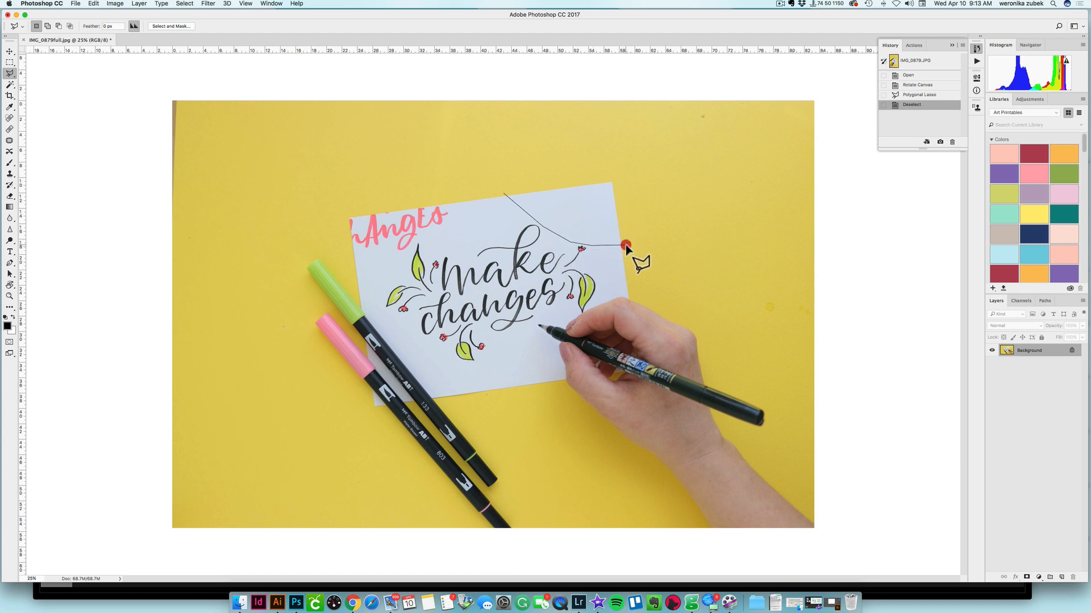
click(625, 245)
click(614, 178)
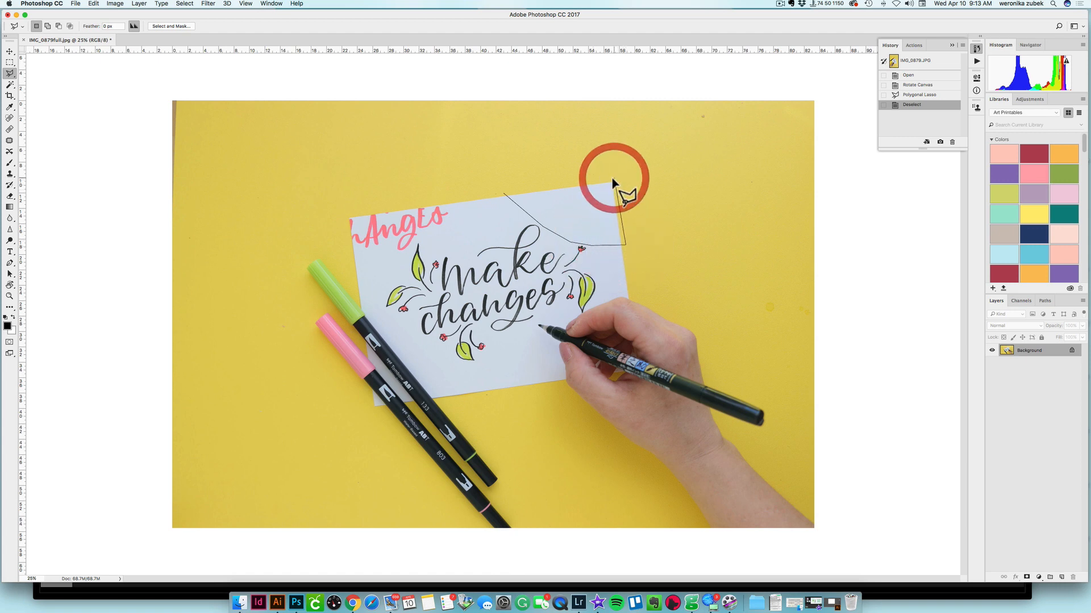
click(503, 192)
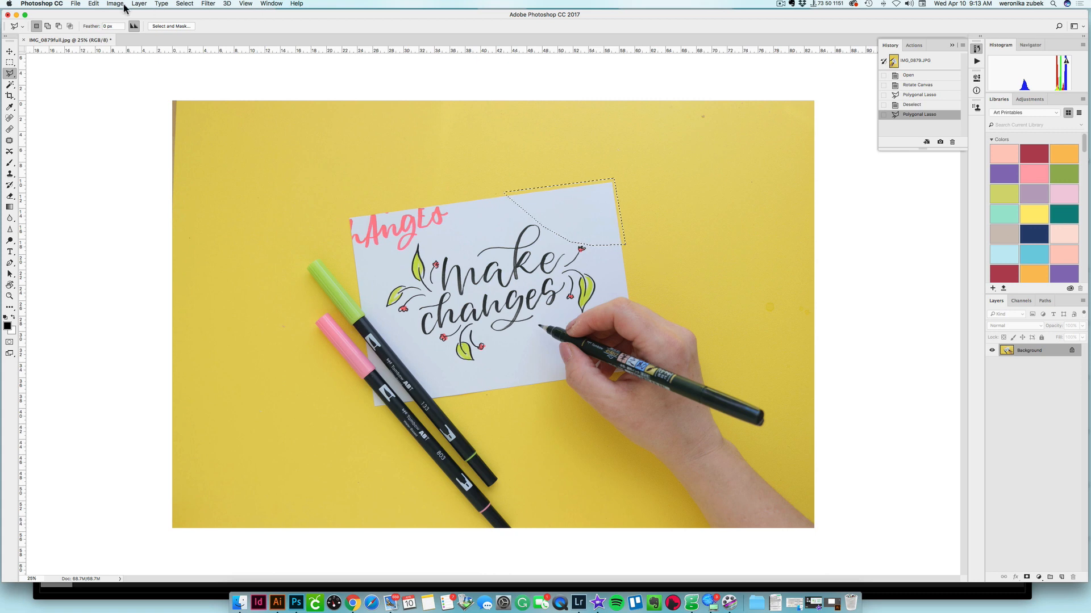
Step: Copy the selected card corner and paste it as a new layer
click(94, 4)
click(98, 4)
click(95, 4)
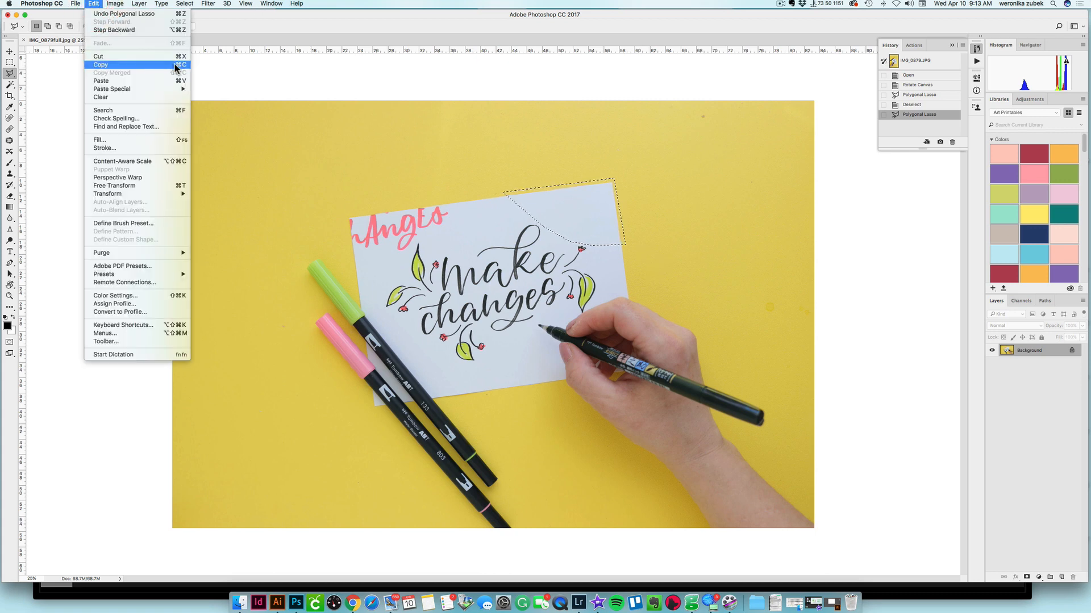
click(141, 65)
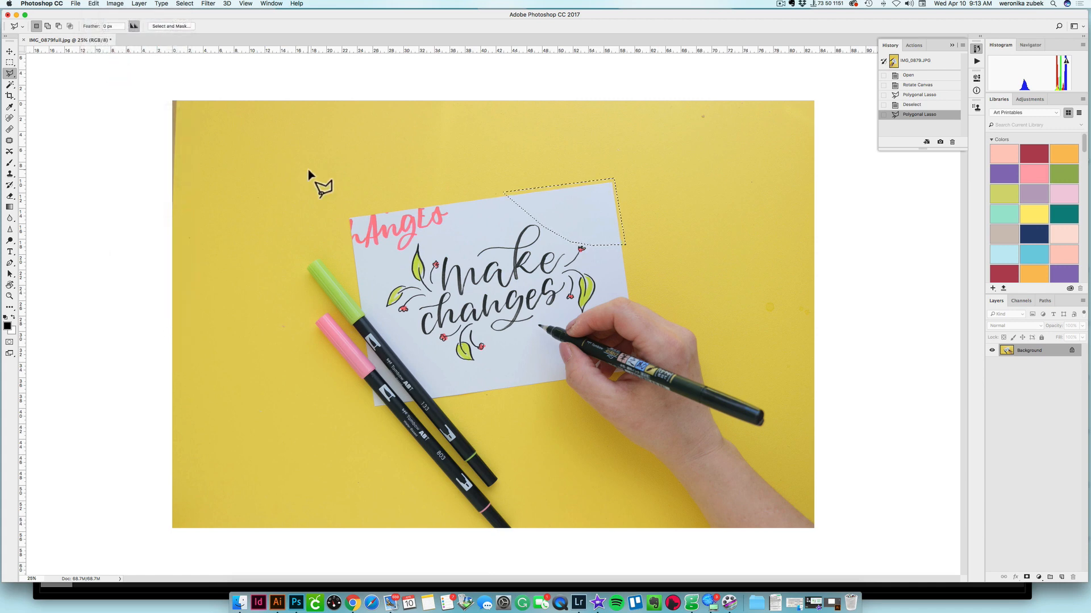
click(95, 5)
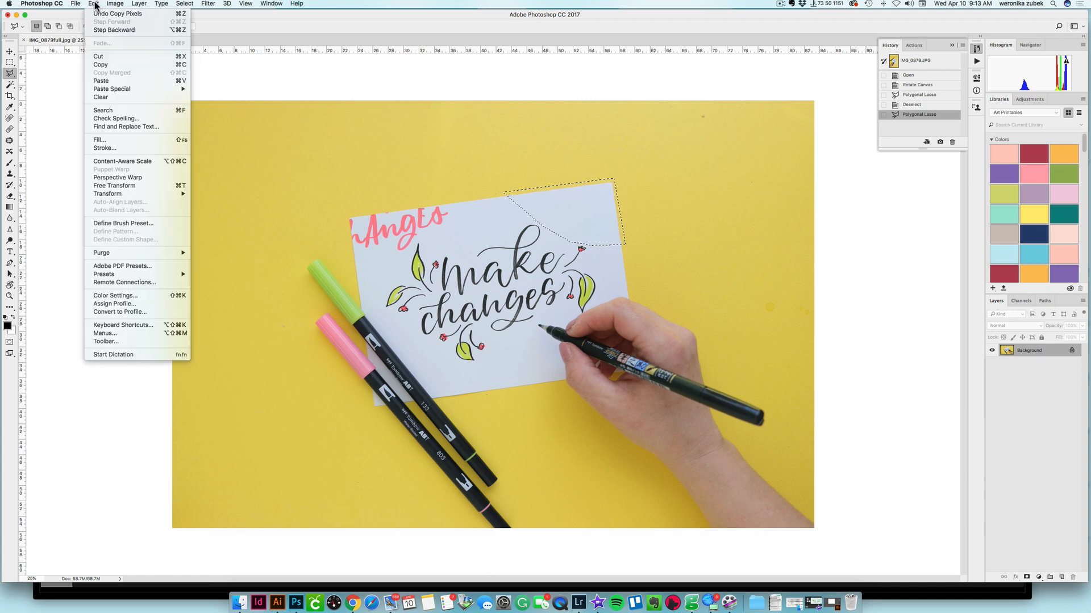
click(109, 81)
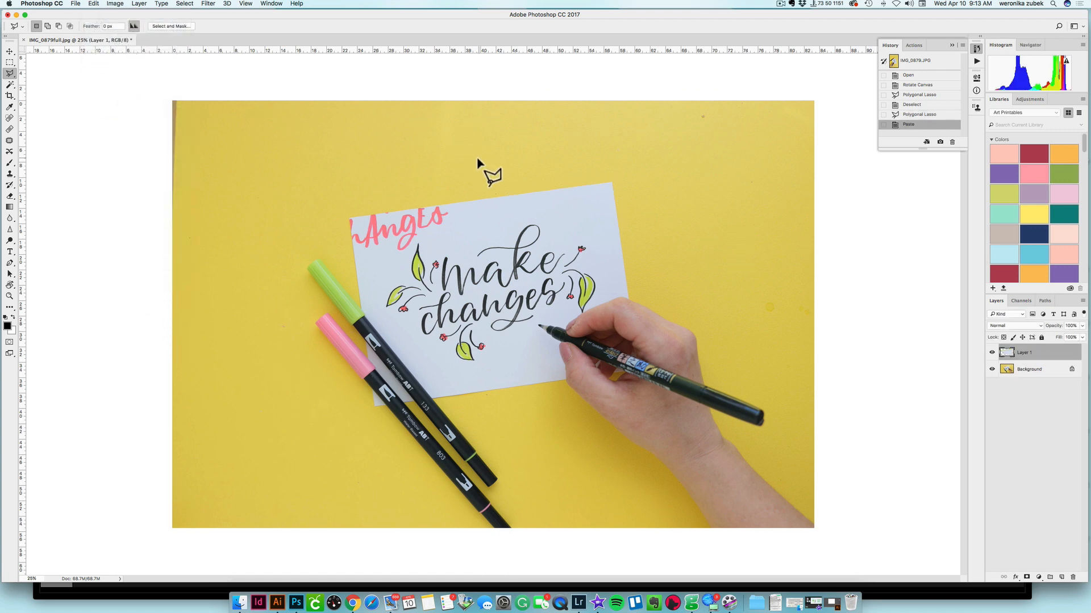
Step: Examine the pasted corner piece on its own by toggling the visibility of the Background and Layer 1, leaving both shown
click(992, 369)
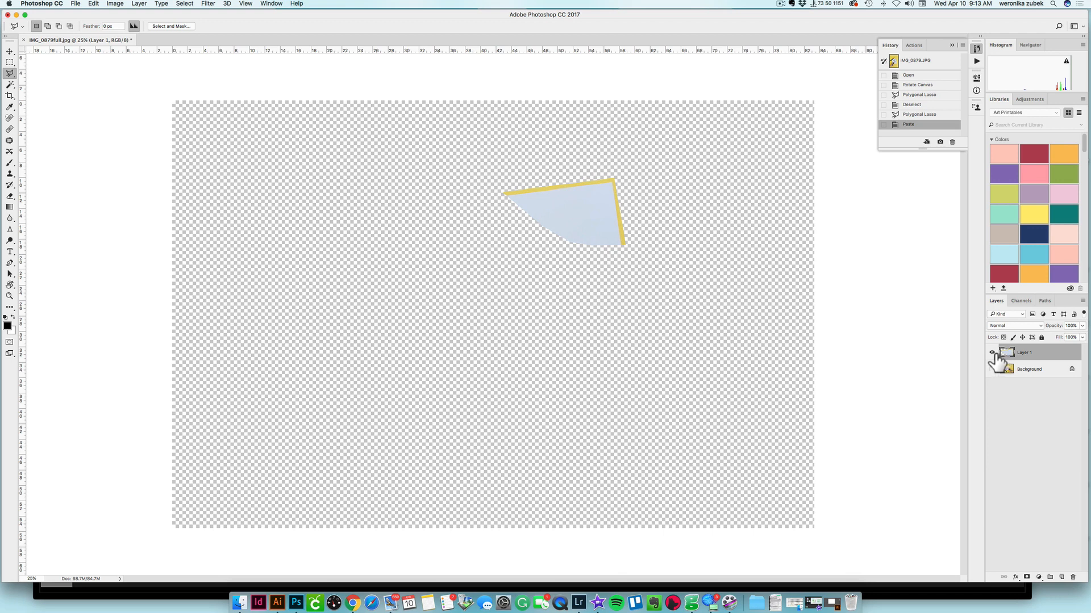
click(992, 353)
click(991, 352)
click(992, 352)
click(991, 352)
click(991, 369)
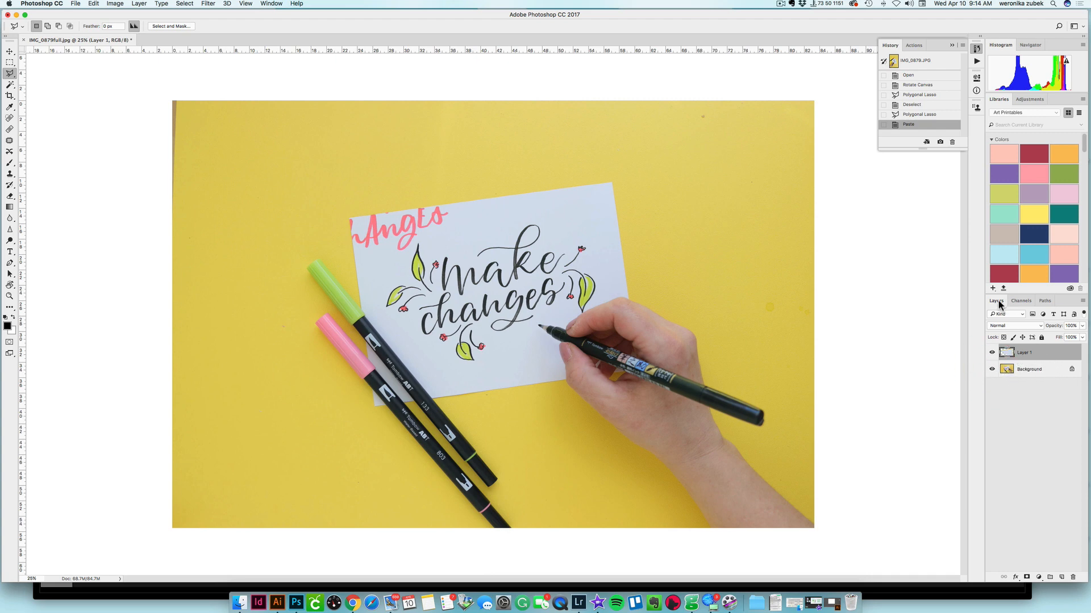
click(276, 4)
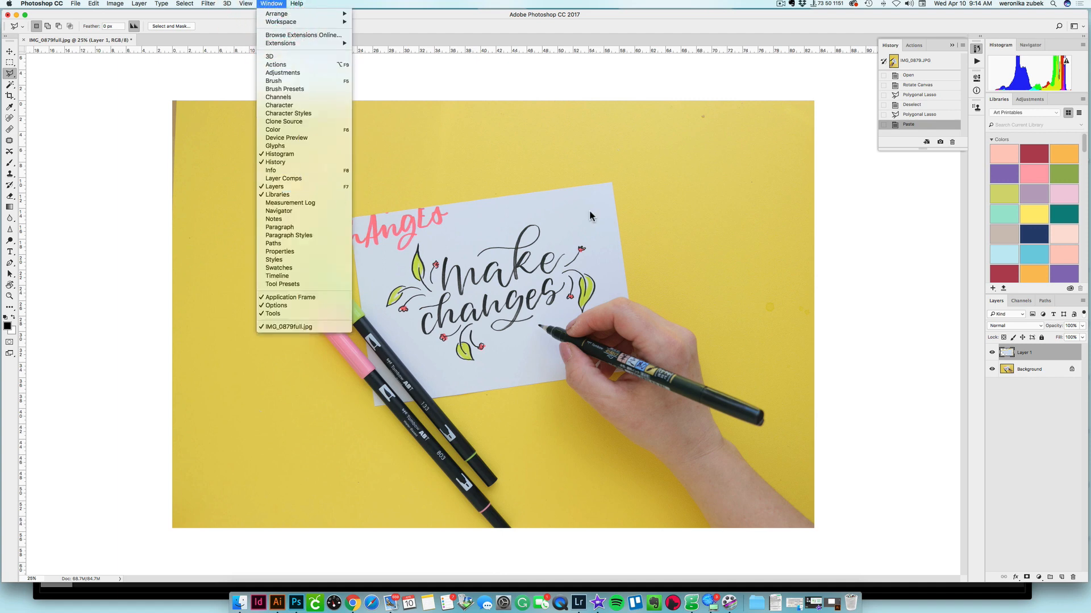
click(1019, 410)
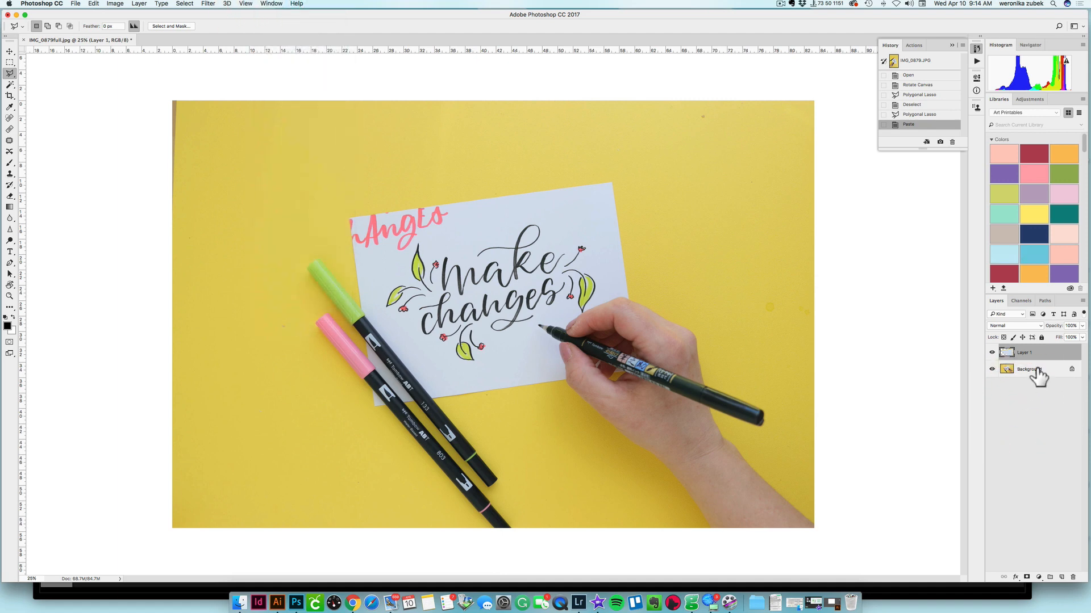
Step: Move the pasted corner piece on Layer 1 to the card's left side, over the lower part of the pink lettering
click(10, 51)
key(v)
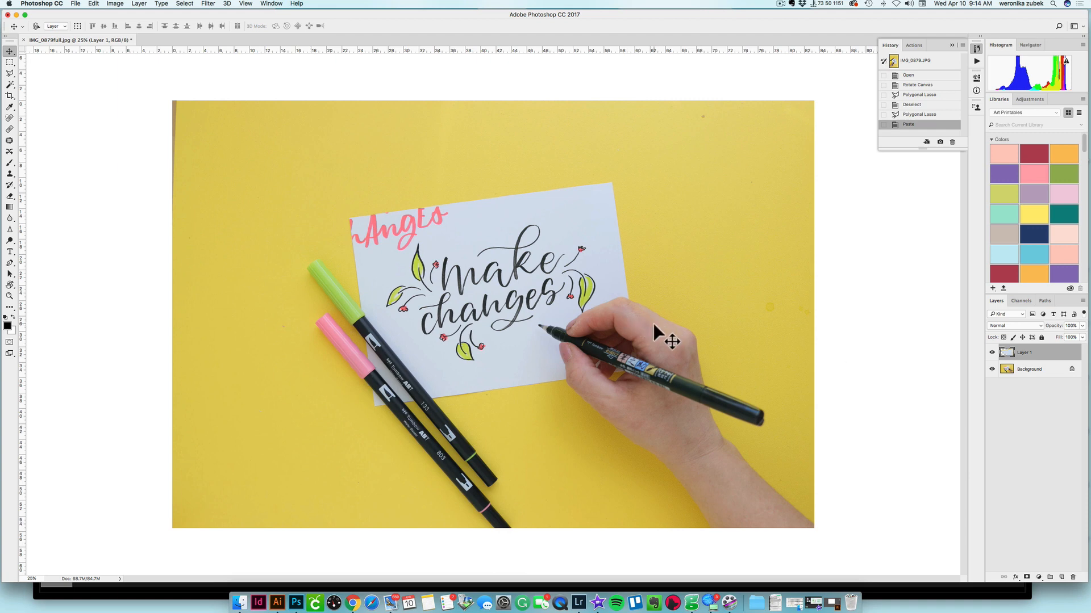
key(v)
drag(593, 207, 433, 259)
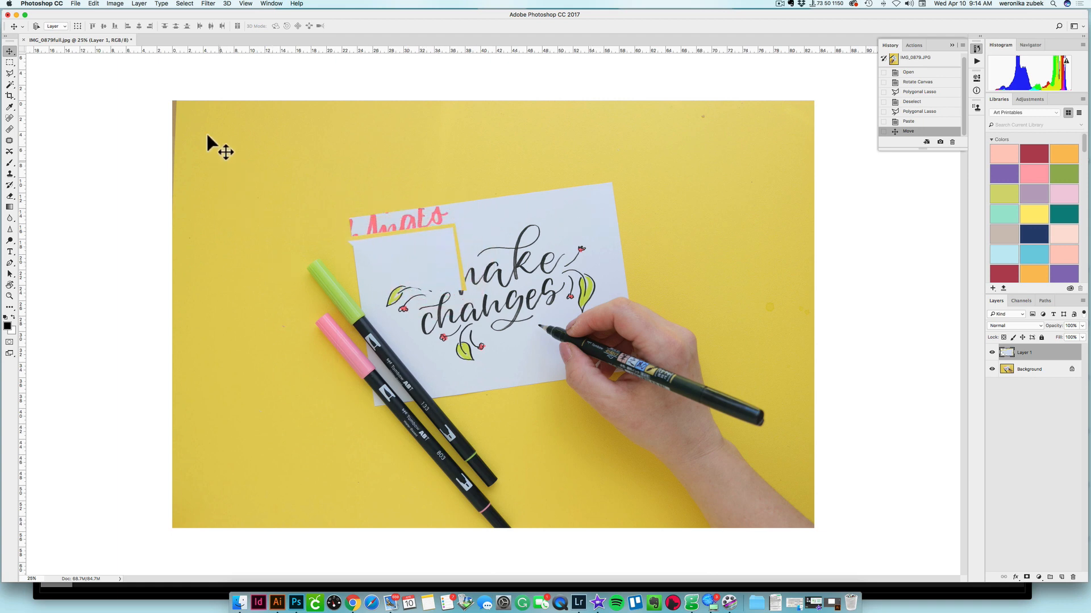
Step: Flip the pasted corner piece on Layer 1 horizontally and move it over the card's upper-left corner
click(91, 7)
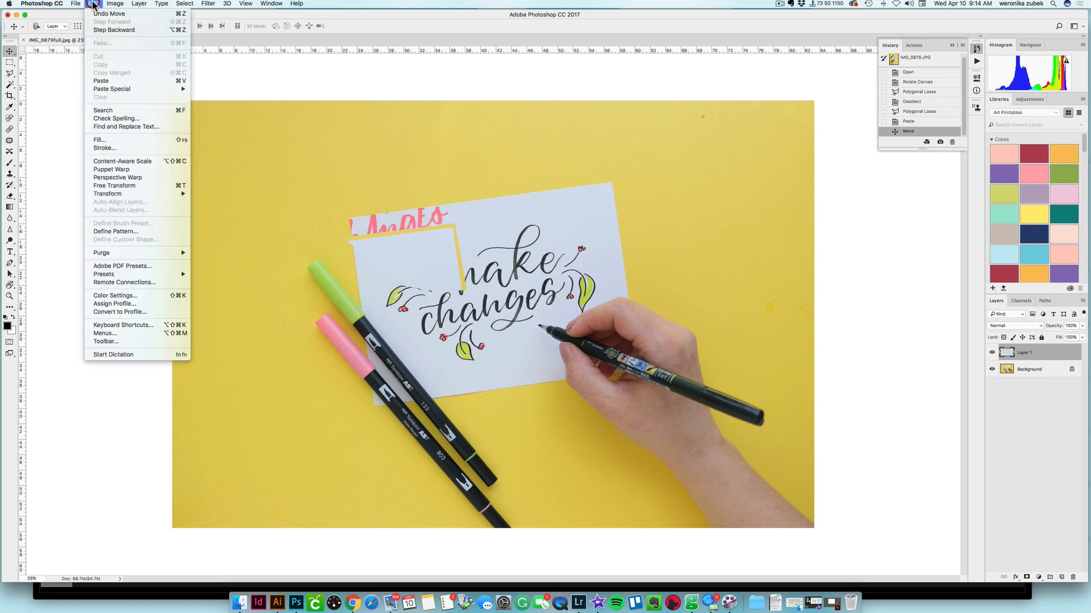
mouse_move(131, 193)
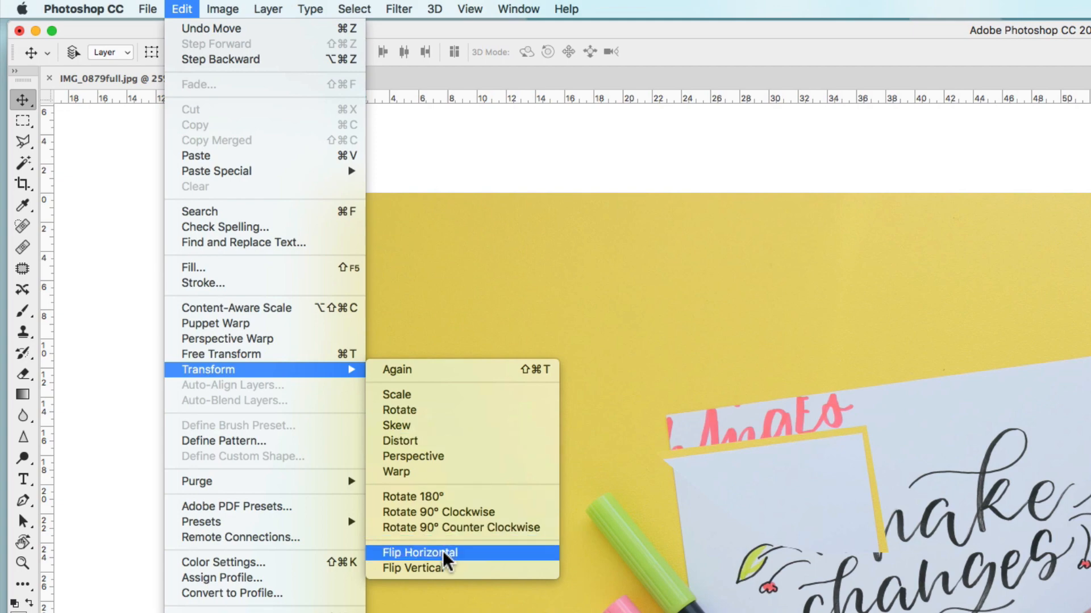
click(308, 385)
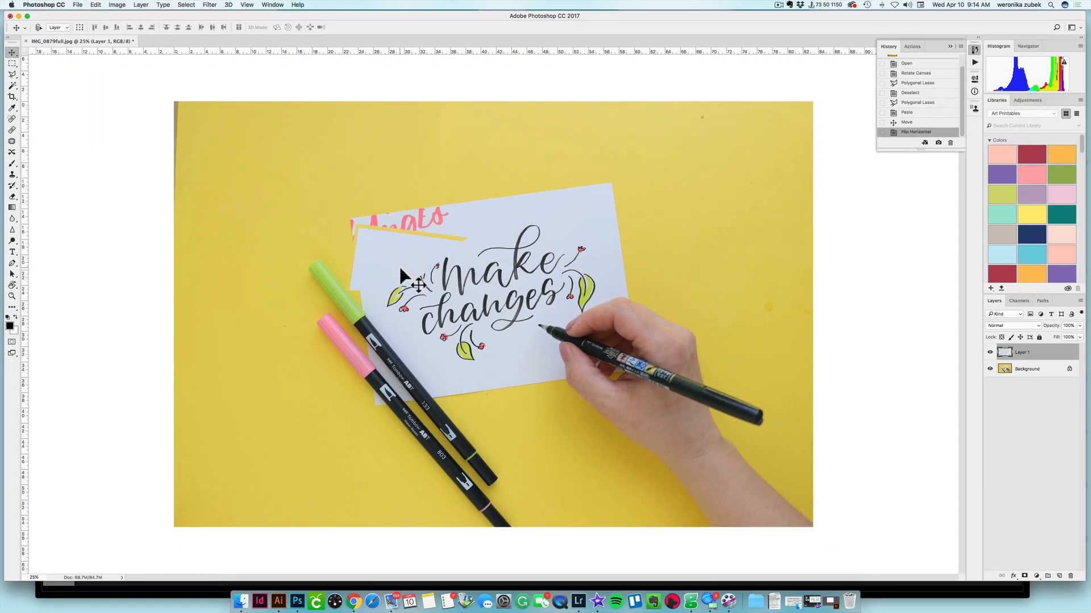
drag(401, 255, 308, 196)
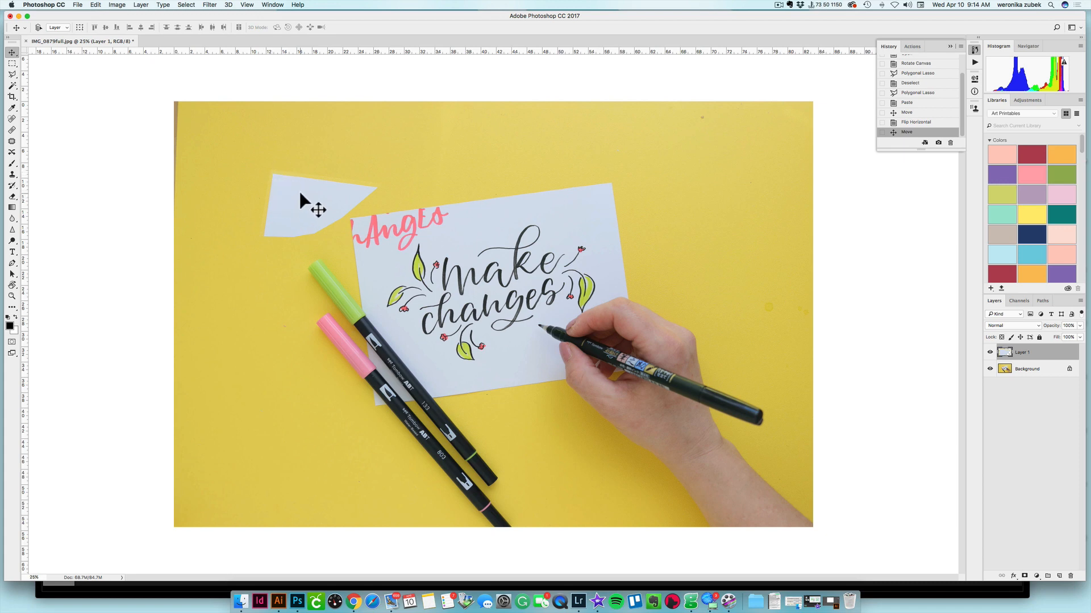
drag(300, 196, 365, 247)
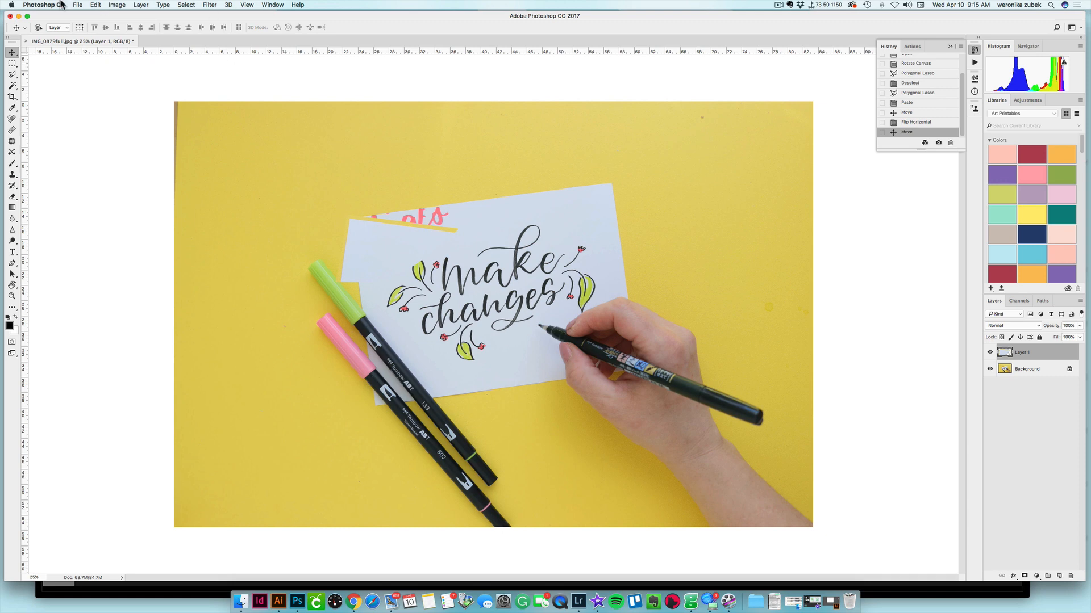
Step: Free-transform the corner piece, rotating it about 20° counter-clockwise and moving it up over the pink lettering
click(95, 5)
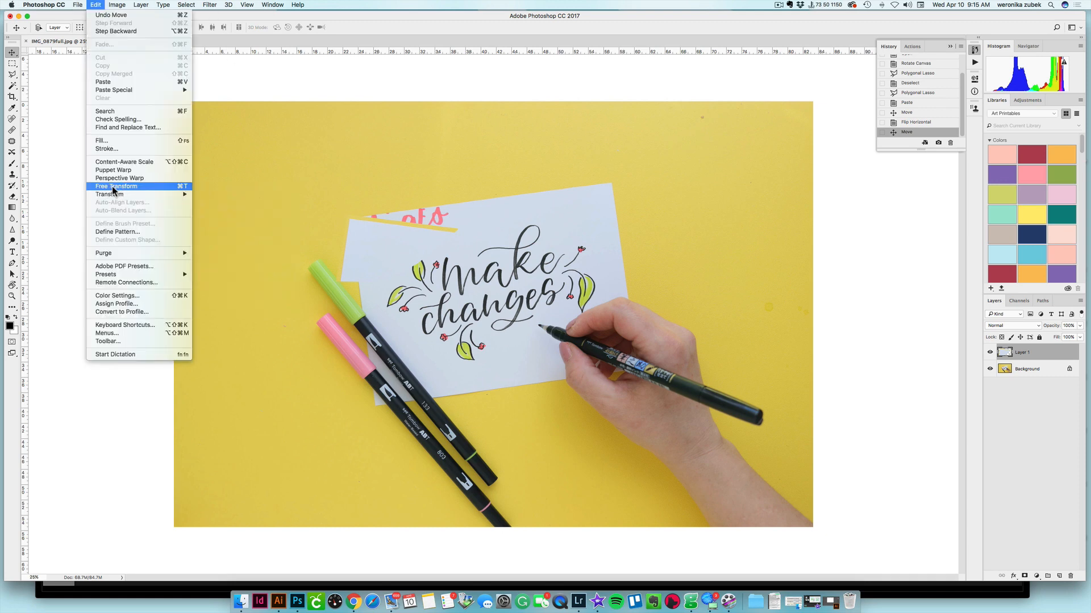
click(165, 185)
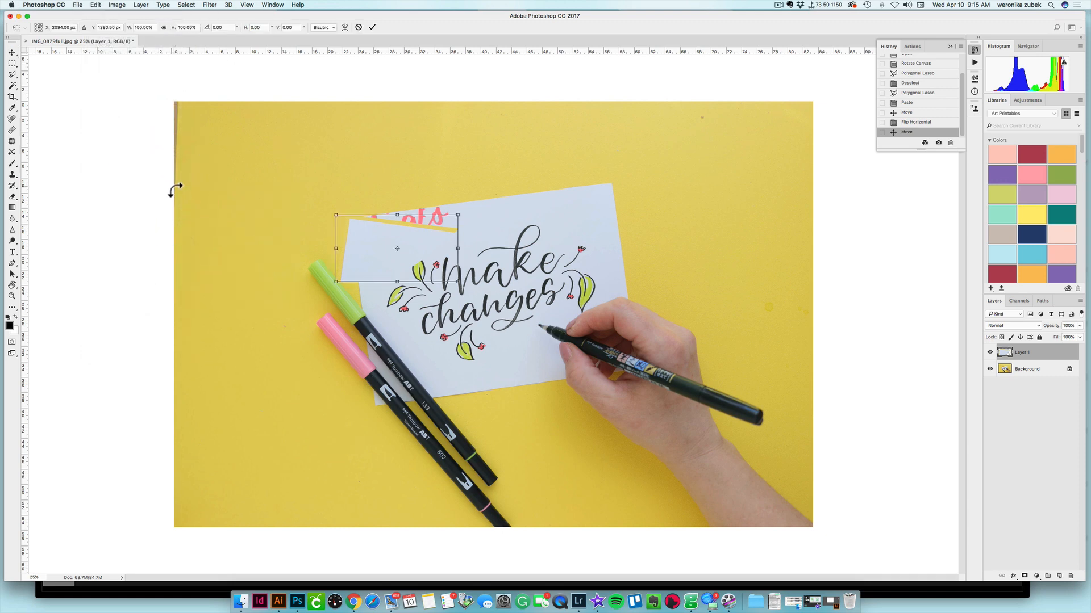
drag(469, 215, 456, 195)
key(super+equal)
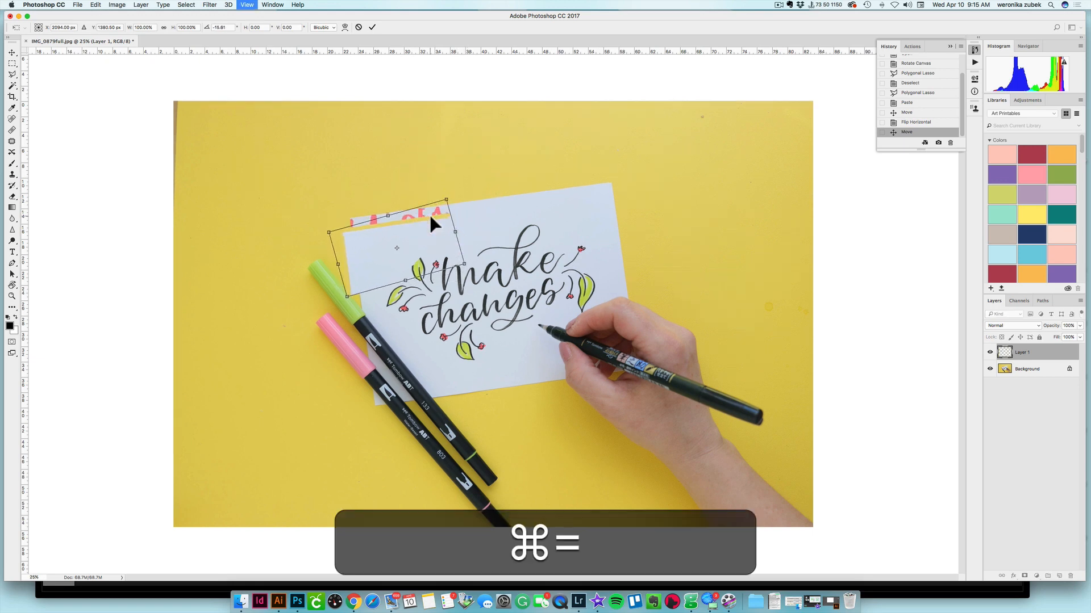
key(super+equal)
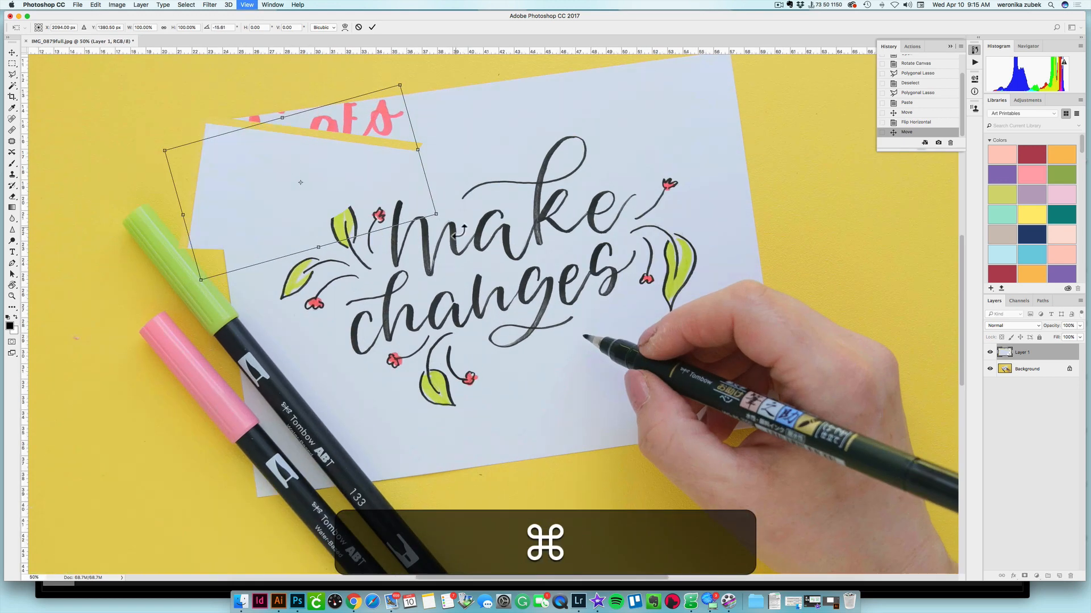
scroll(459, 227, up, 5)
scroll(459, 227, left, 5)
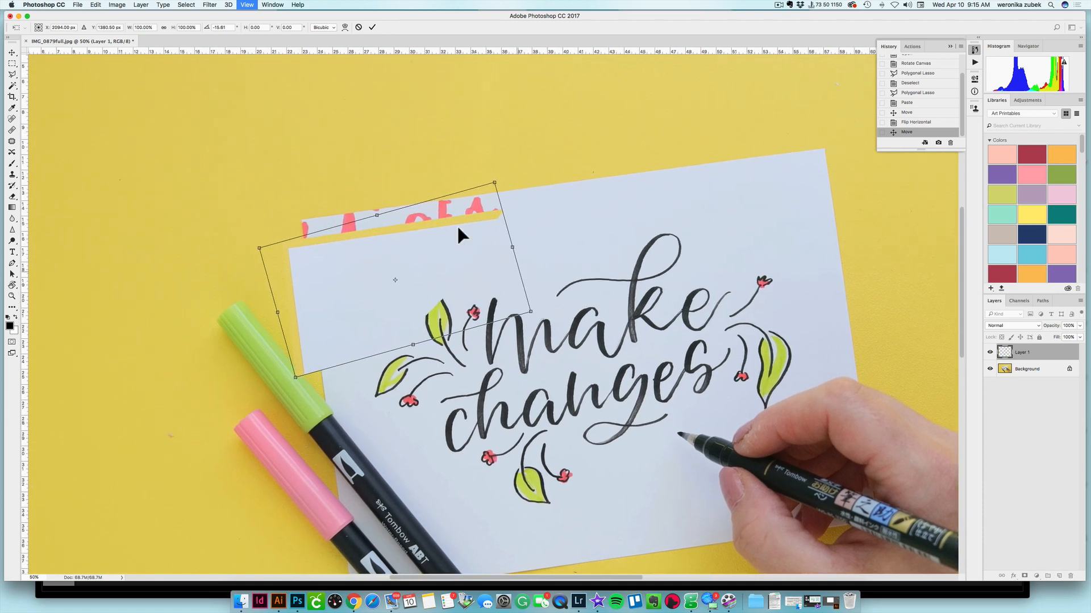
key(super+equal)
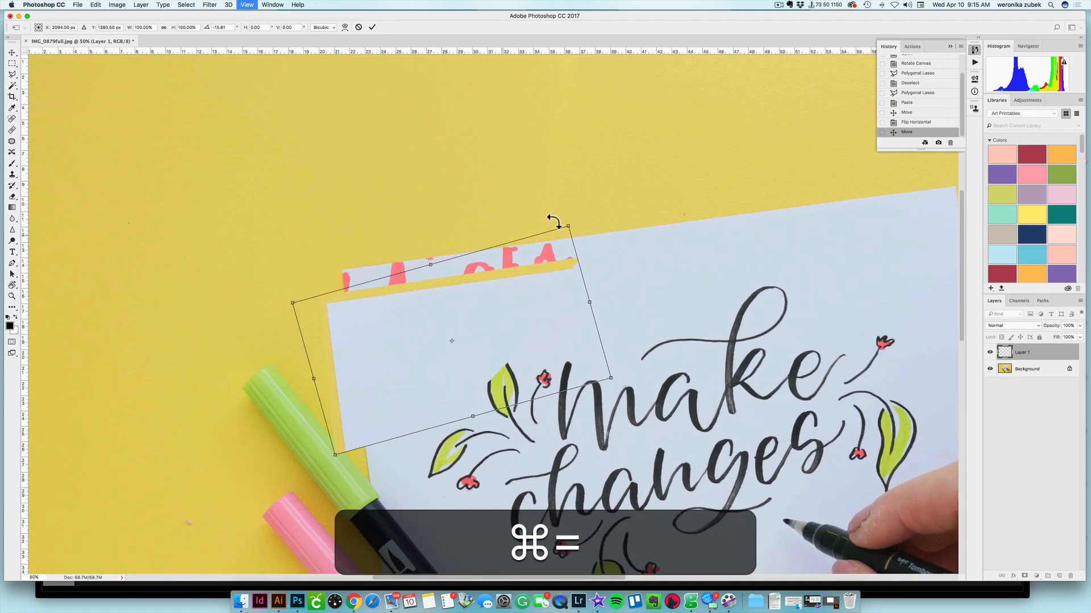
drag(593, 207, 583, 190)
drag(373, 321, 412, 273)
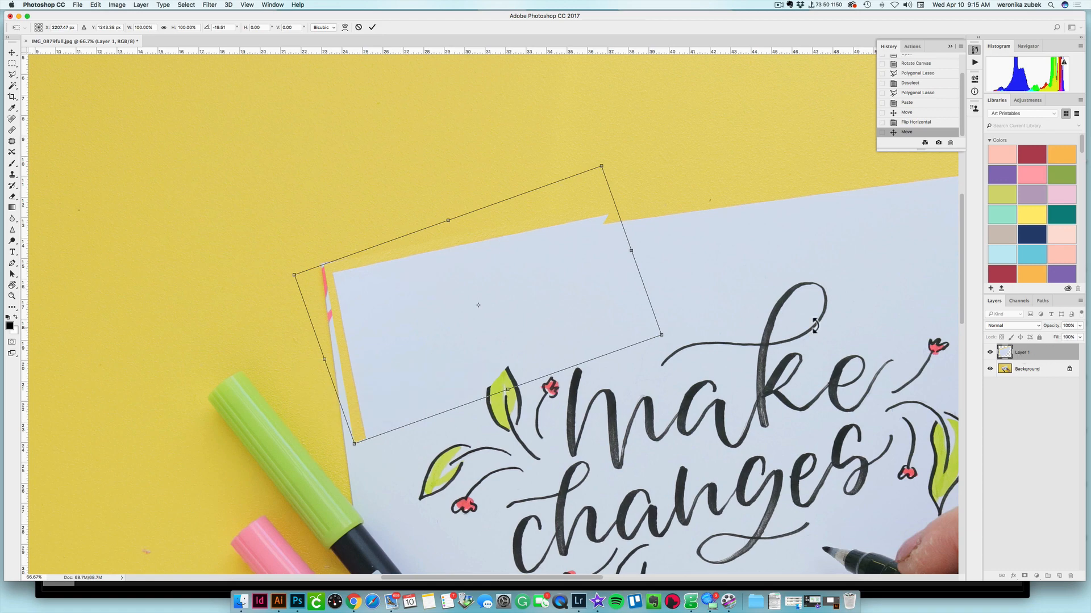
Step: Lower Layer 1's opacity to 80% so the card underneath can be used for alignment
drag(1050, 327, 1054, 336)
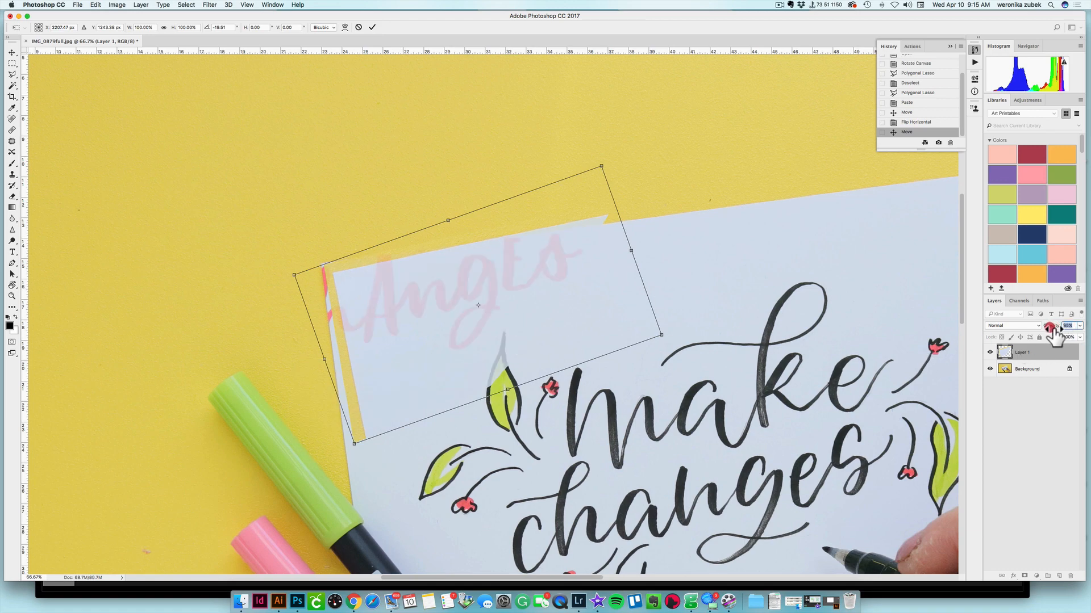
click(1051, 328)
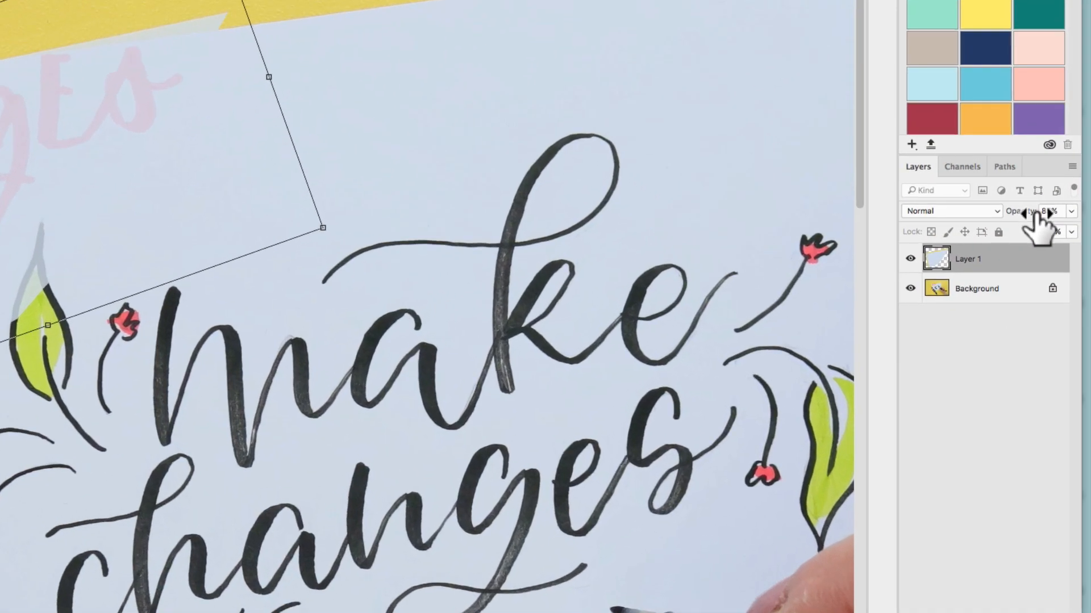
click(1070, 211)
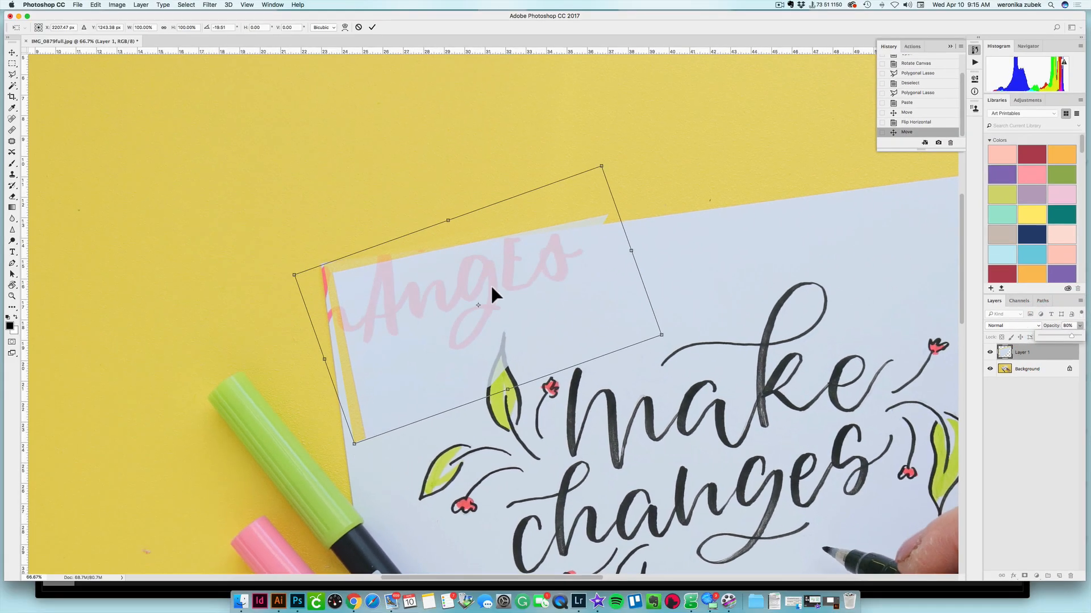
click(419, 294)
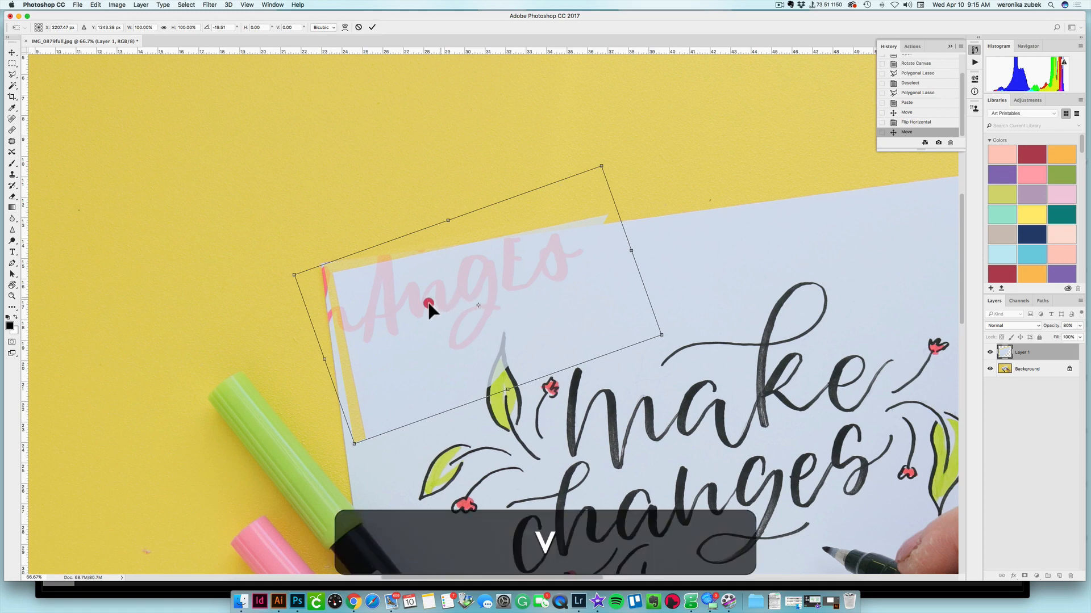
Step: Move the semi-transparent piece and nudge it until its corner meets the card's upper-left corner
mouse_move(419, 293)
mouse_down()
mouse_move(403, 300)
mouse_move(392, 286)
mouse_move(422, 293)
mouse_up()
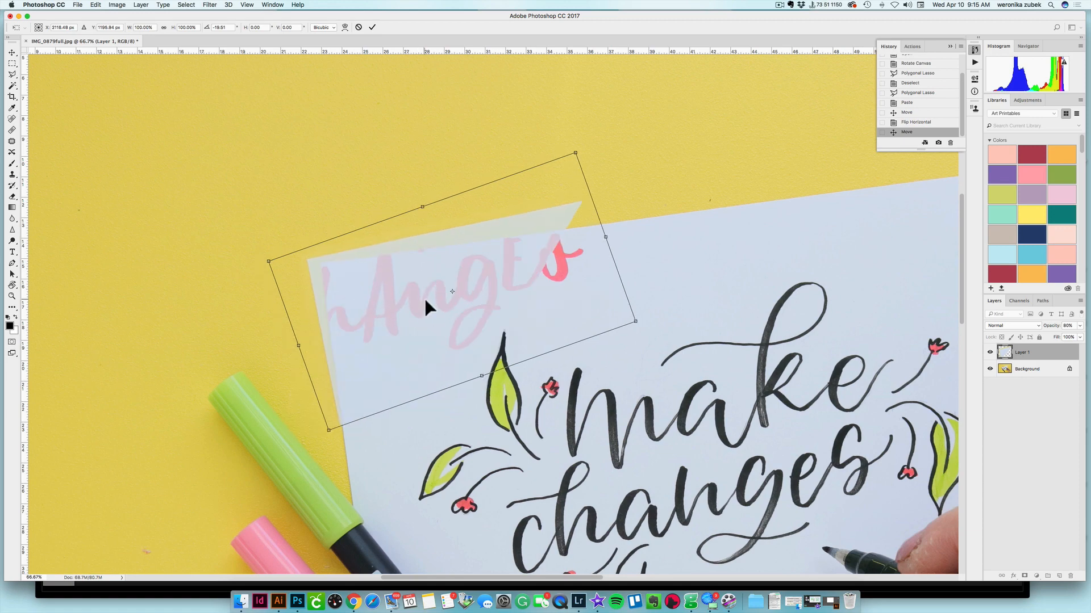
key(Right)
key(Right)
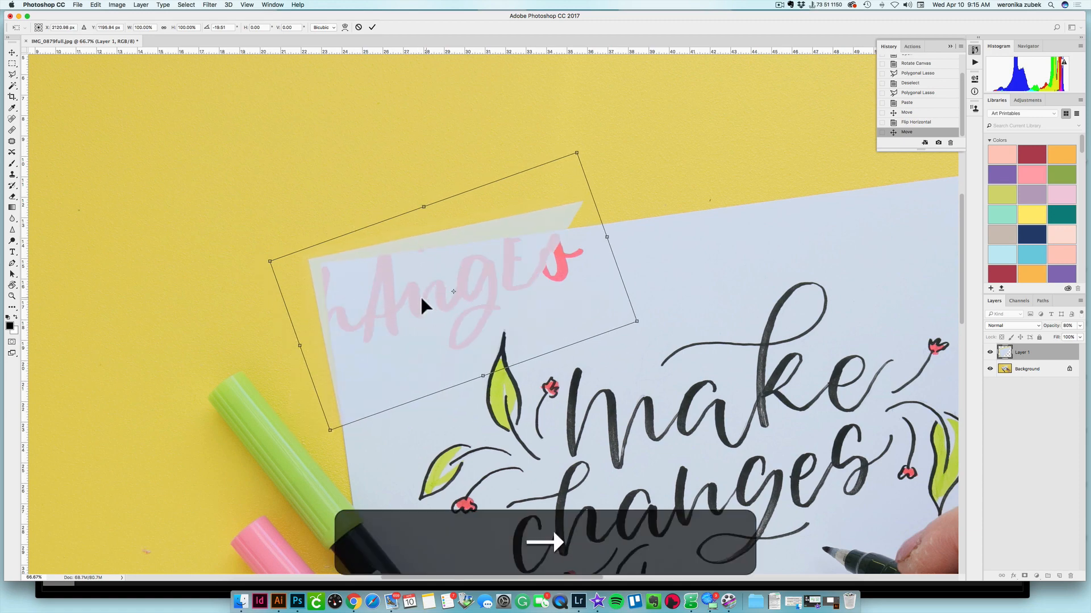
key(shift+Down)
key(shift+Right)
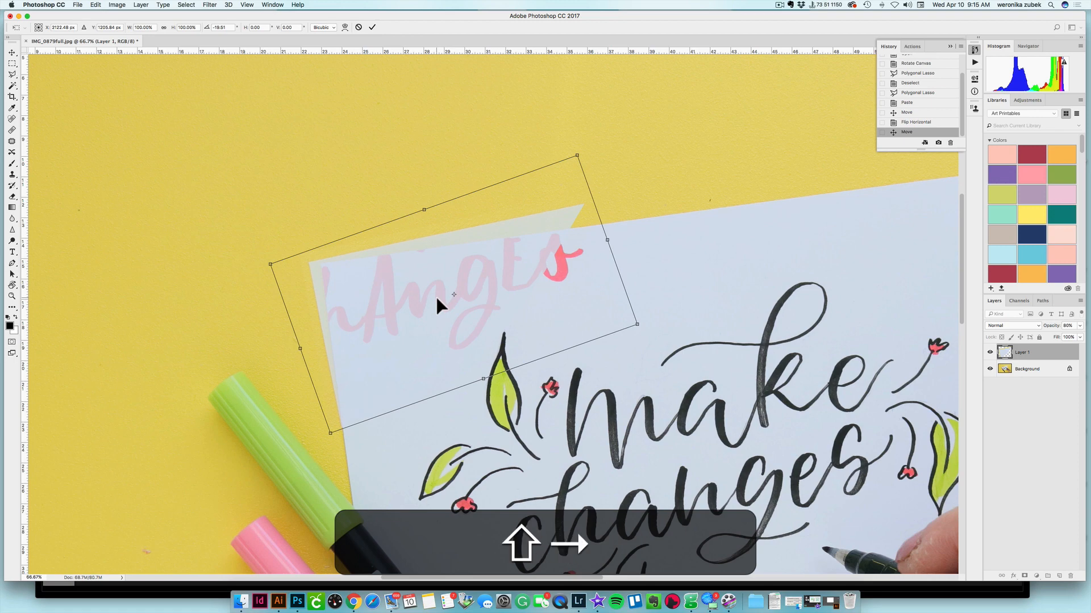
key(shift+Right)
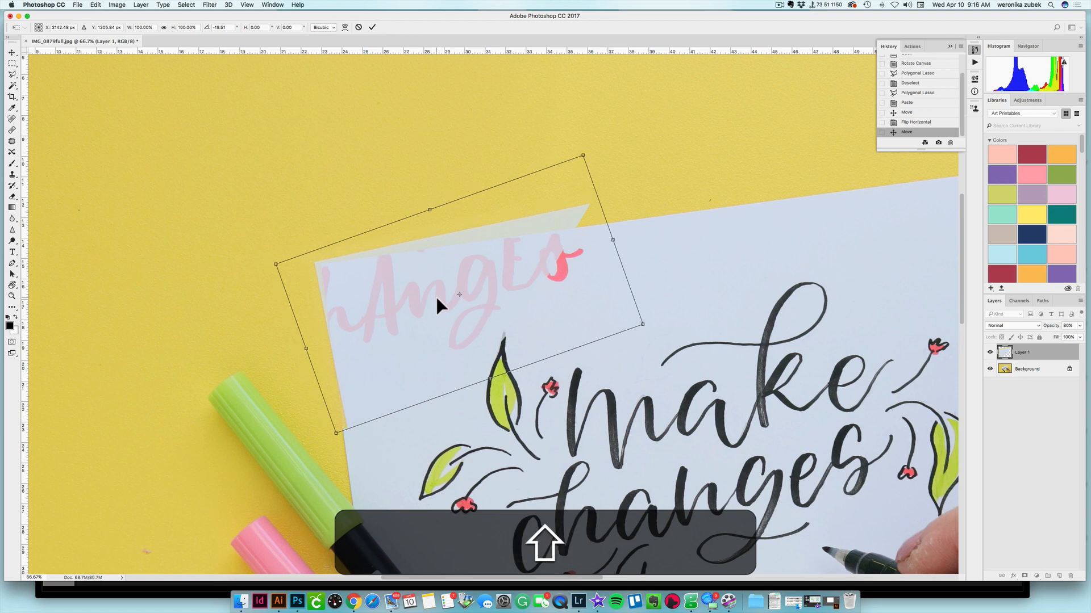
key(Right)
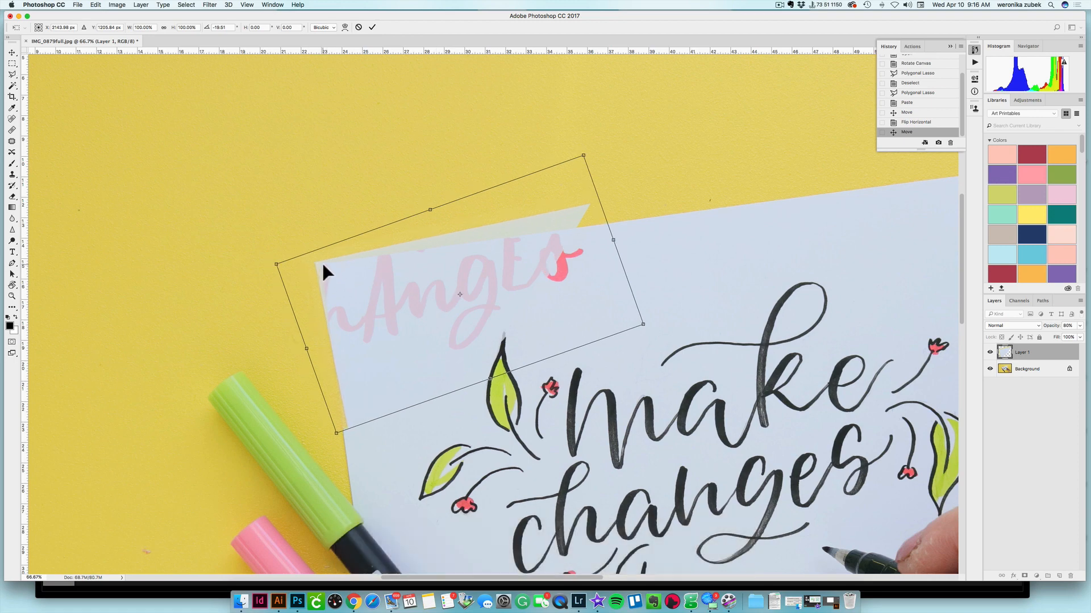
key(Right)
key(Right)
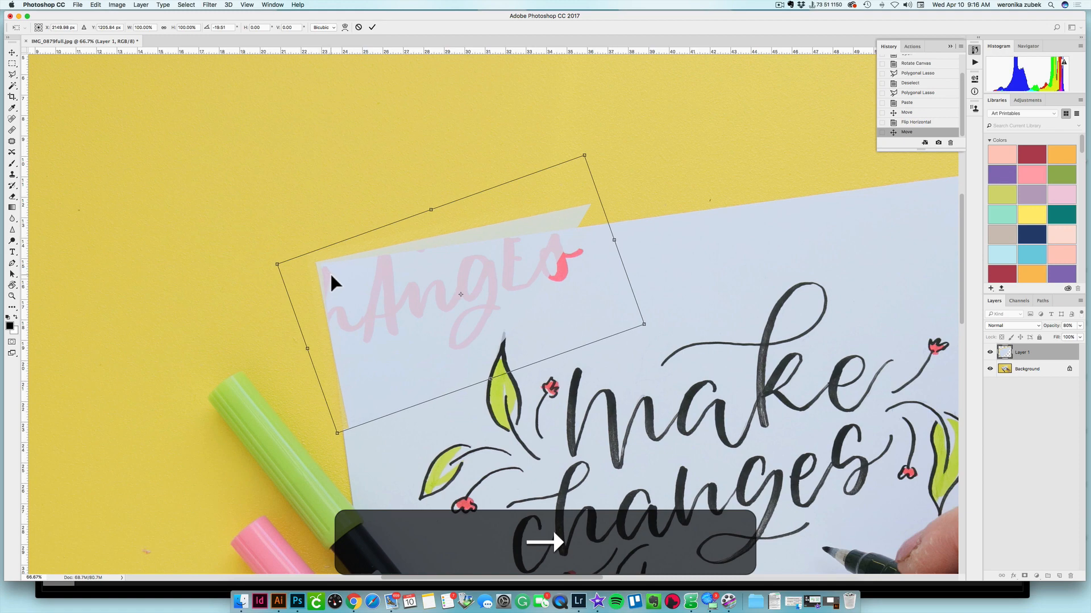
key(Right)
key(Right)
key(Right)
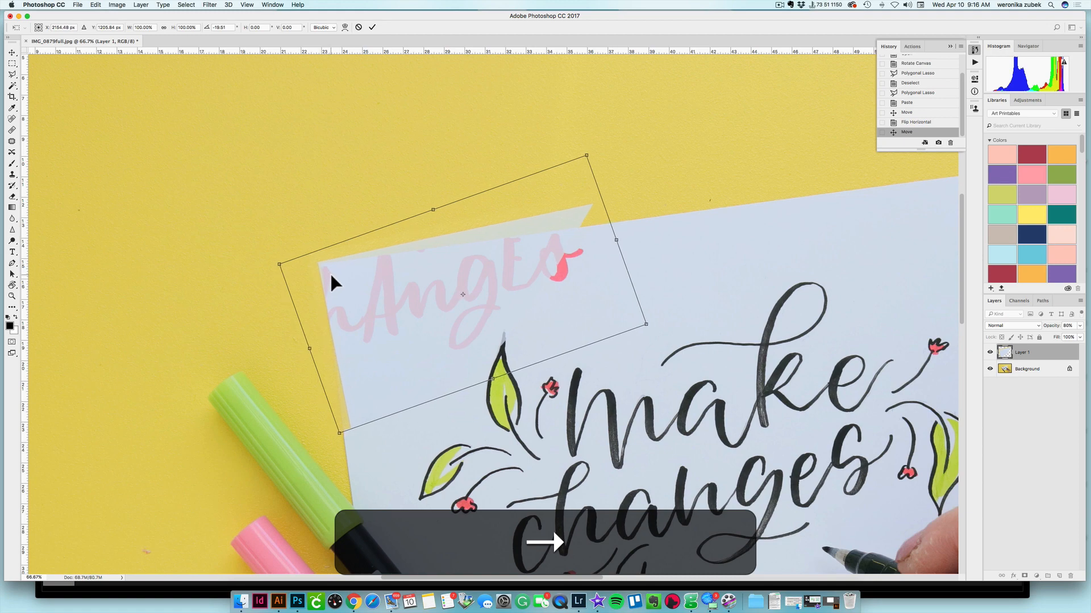
key(Down)
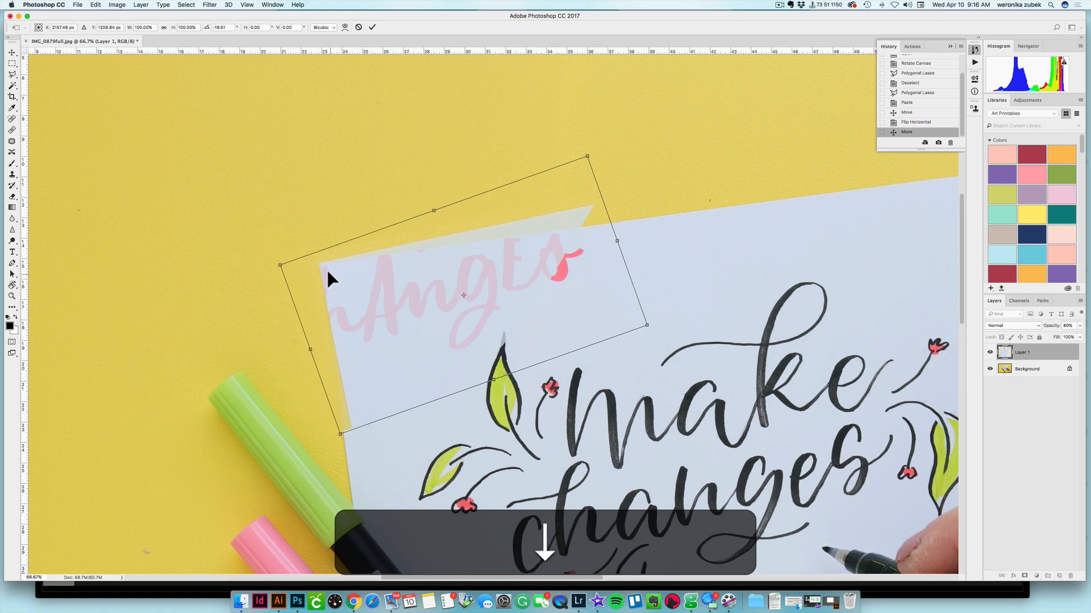
key(Down)
key(Down)
key(Right)
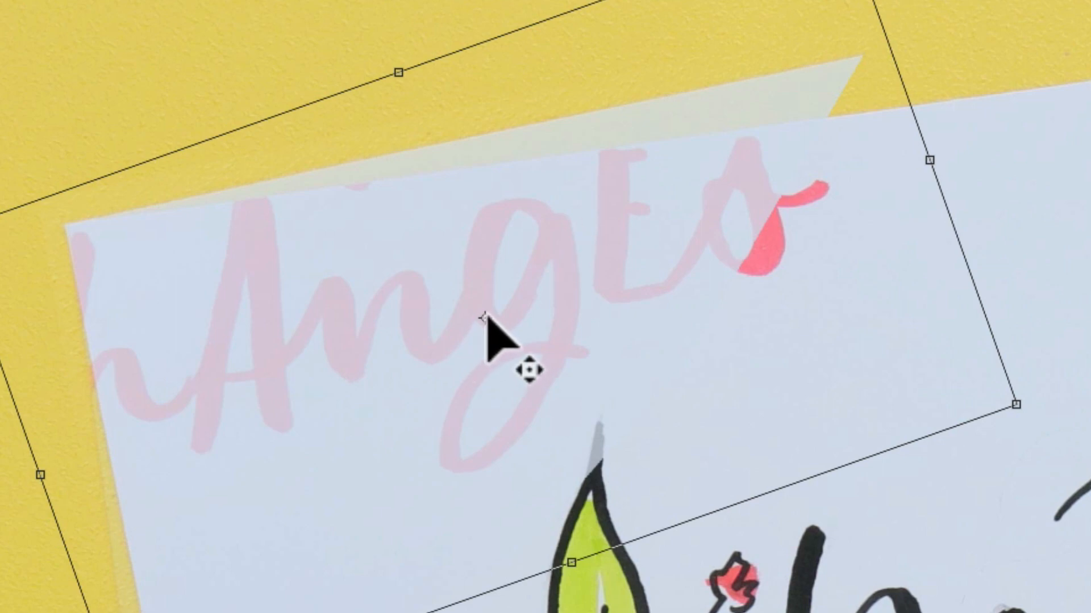
Step: Place the transform's reference point on the card's upper-left corner and rotate the piece around it to match the card's top edge
drag(484, 317, 65, 227)
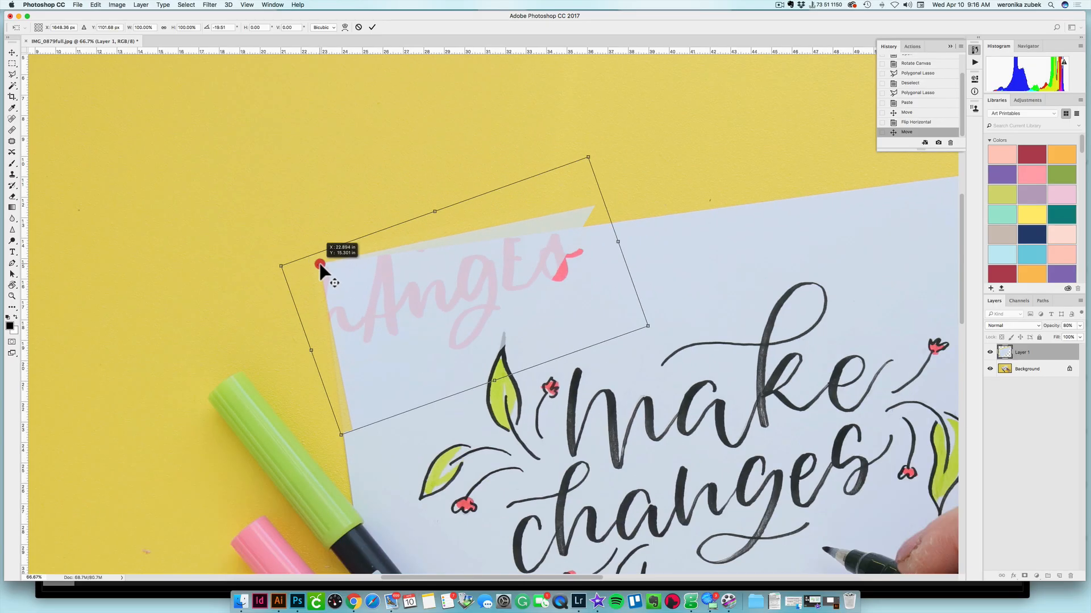
drag(320, 264, 321, 263)
mouse_move(662, 332)
mouse_down()
mouse_move(672, 324)
mouse_move(643, 363)
mouse_move(570, 415)
mouse_move(649, 351)
mouse_up()
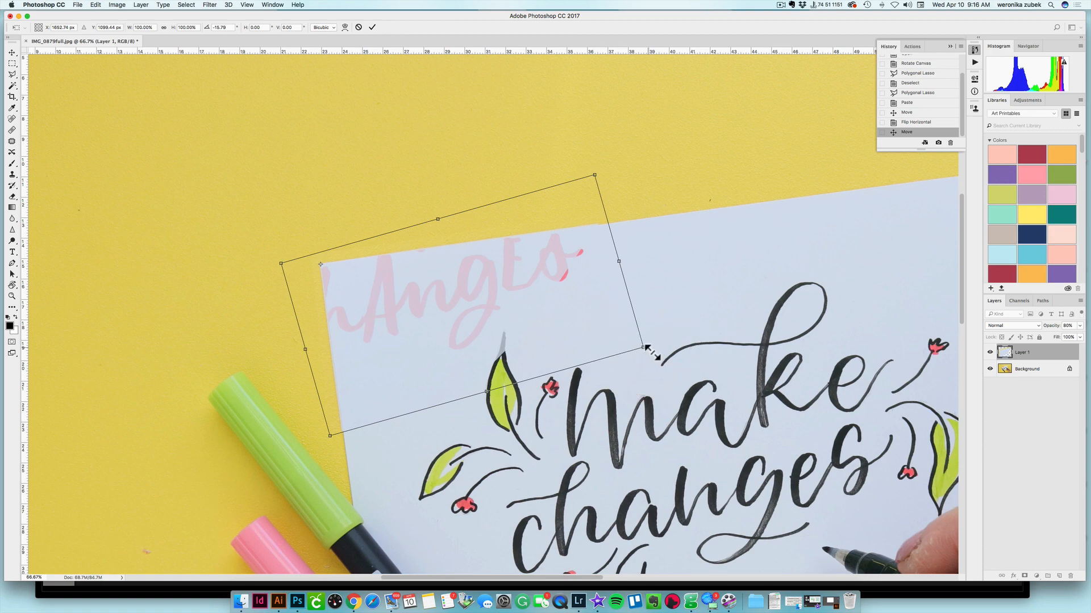
Step: Nudge the piece slightly right and down, apply the transform, and set Layer 1's opacity back to 100%
key(Right)
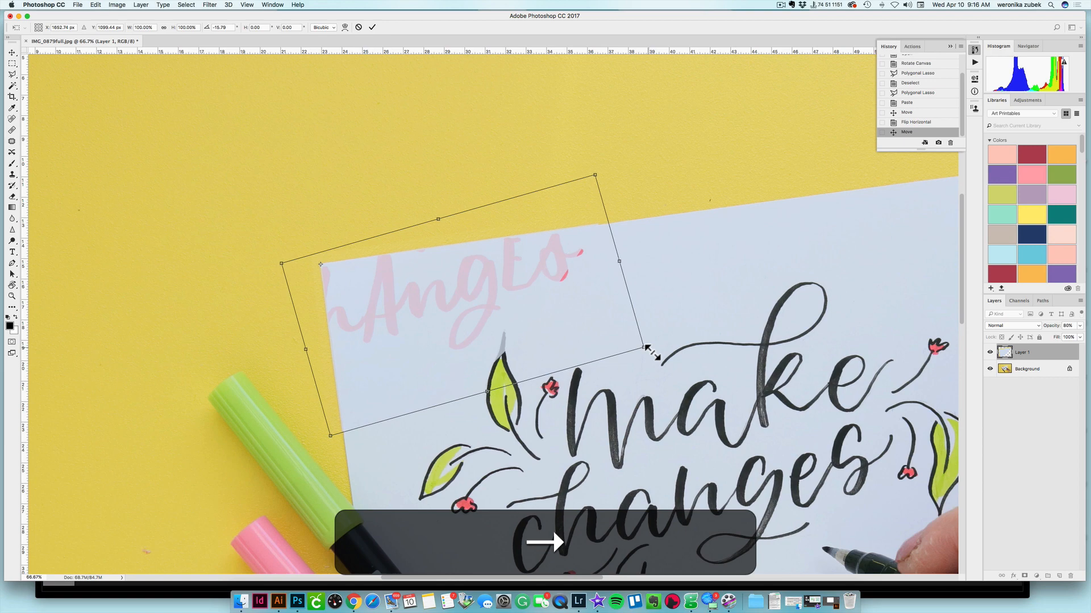
key(Down)
key(Right)
key(Right)
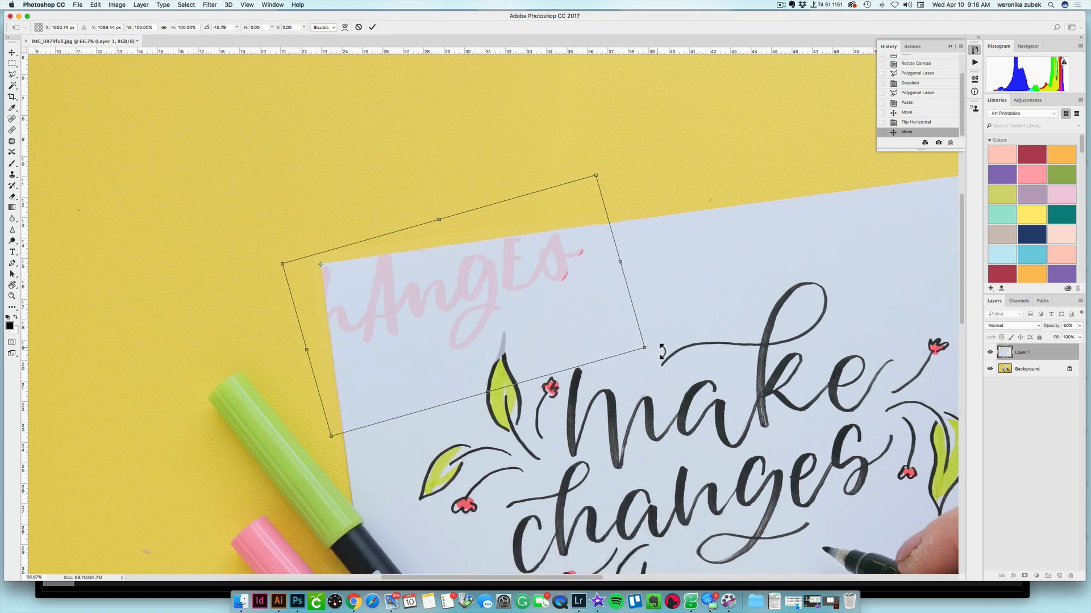
key(Down)
click(372, 28)
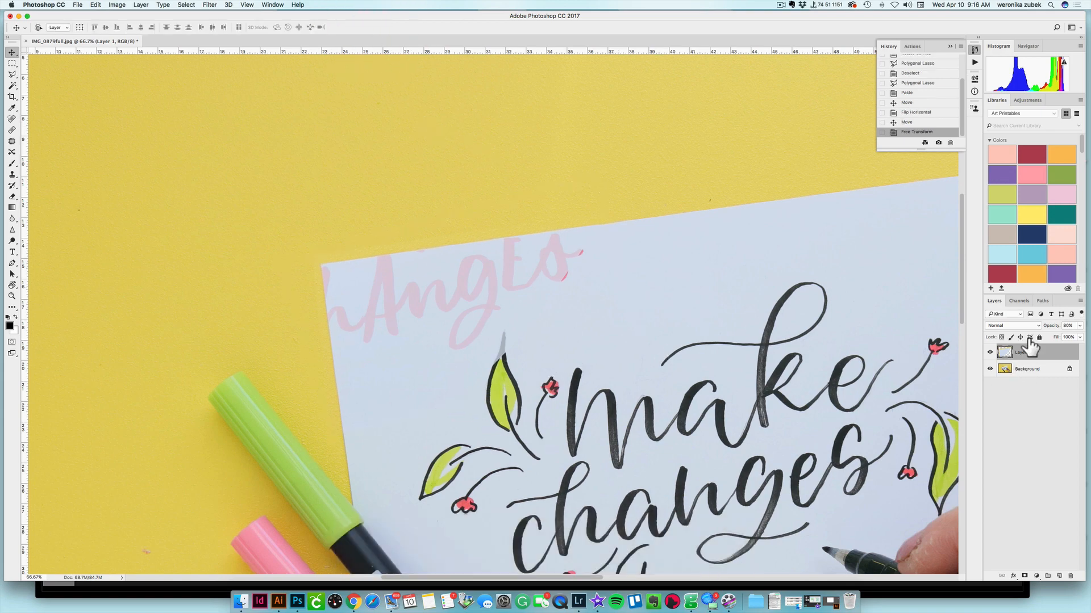
drag(1054, 328, 1088, 324)
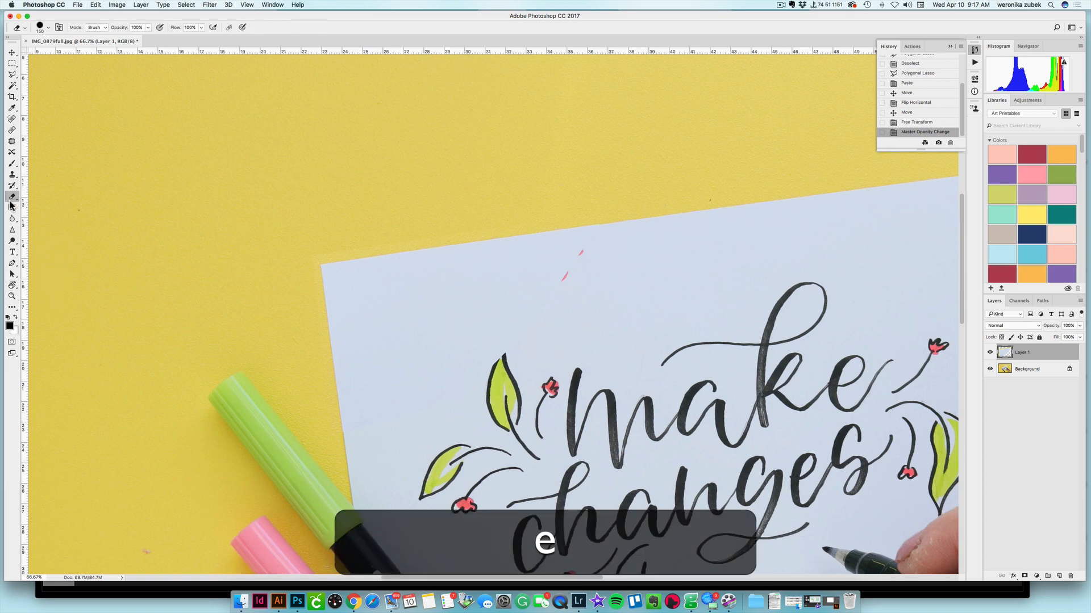
Step: Erase Layer 1's excess around the upper-left leaf's tip with the Eraser at 50 px, so the drawn leaf underneath shows completely
drag(14, 198, 47, 198)
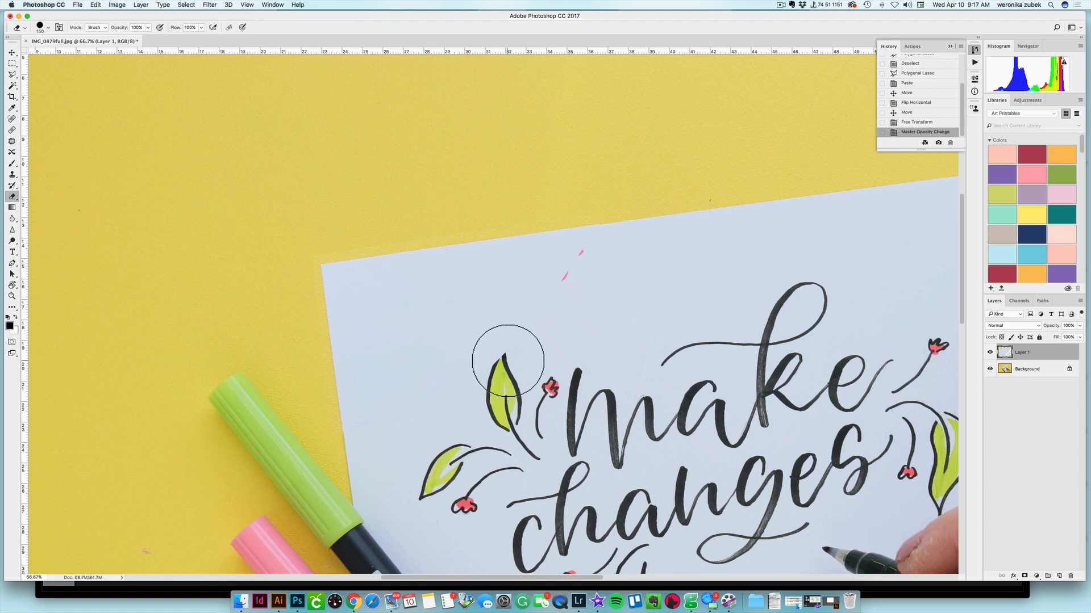
key(bracketleft)
key(bracketleft)
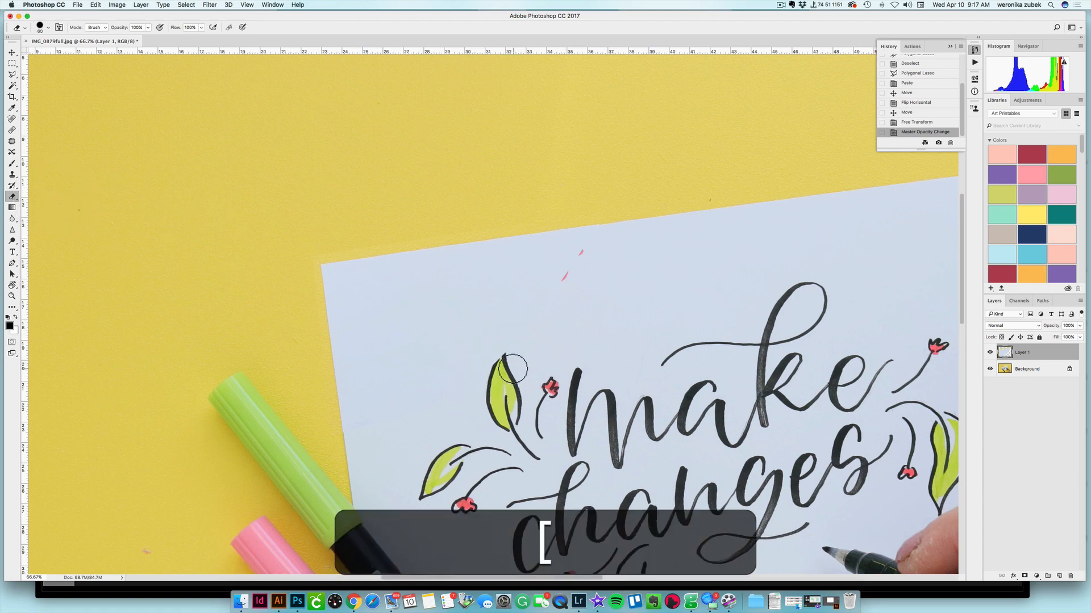
click(513, 364)
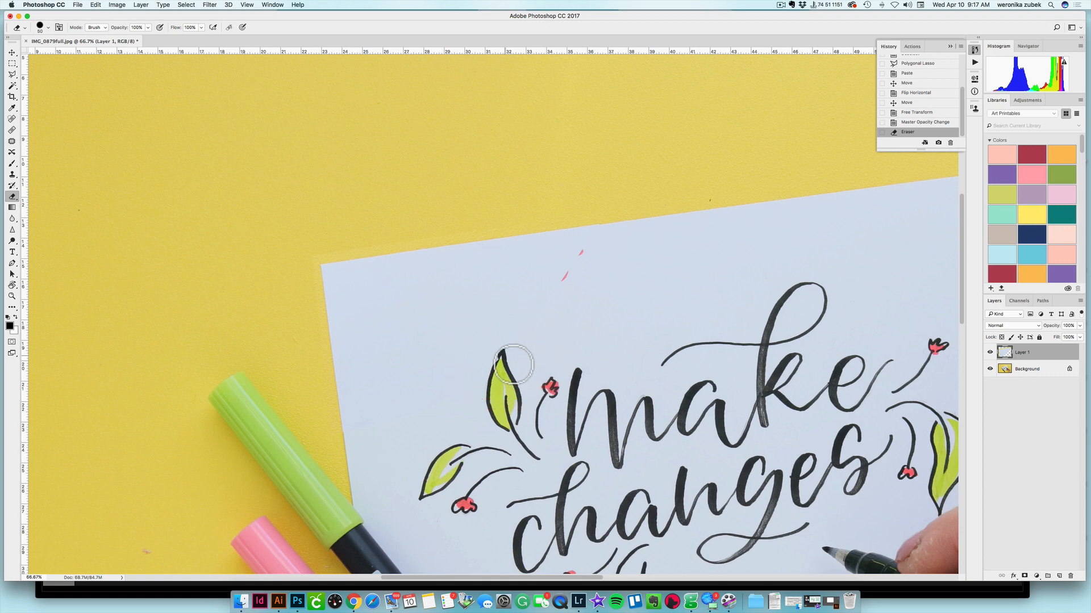
click(509, 363)
right_click(504, 354)
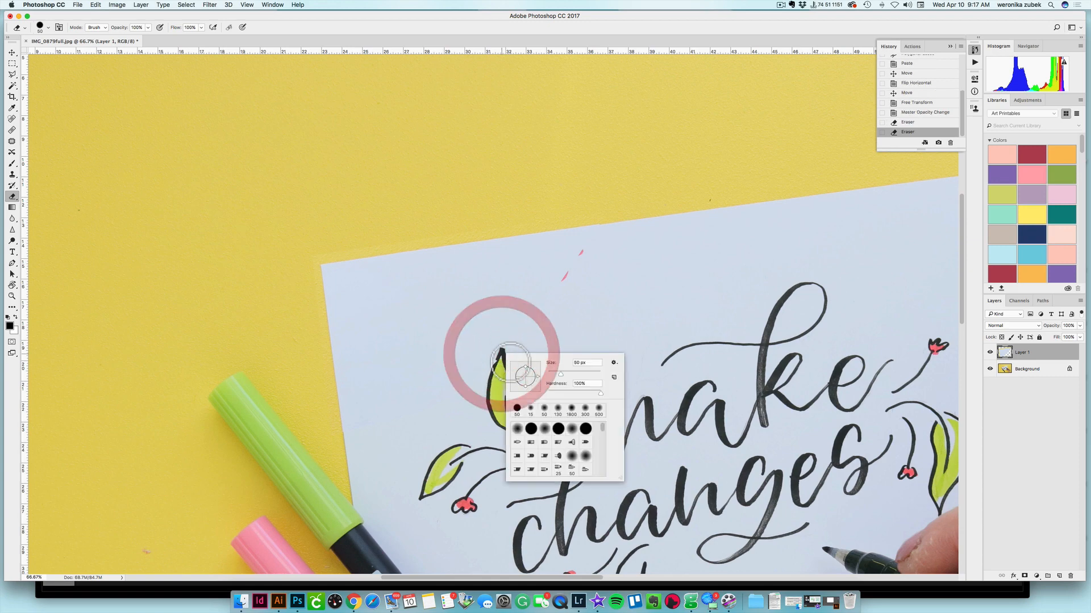
click(506, 376)
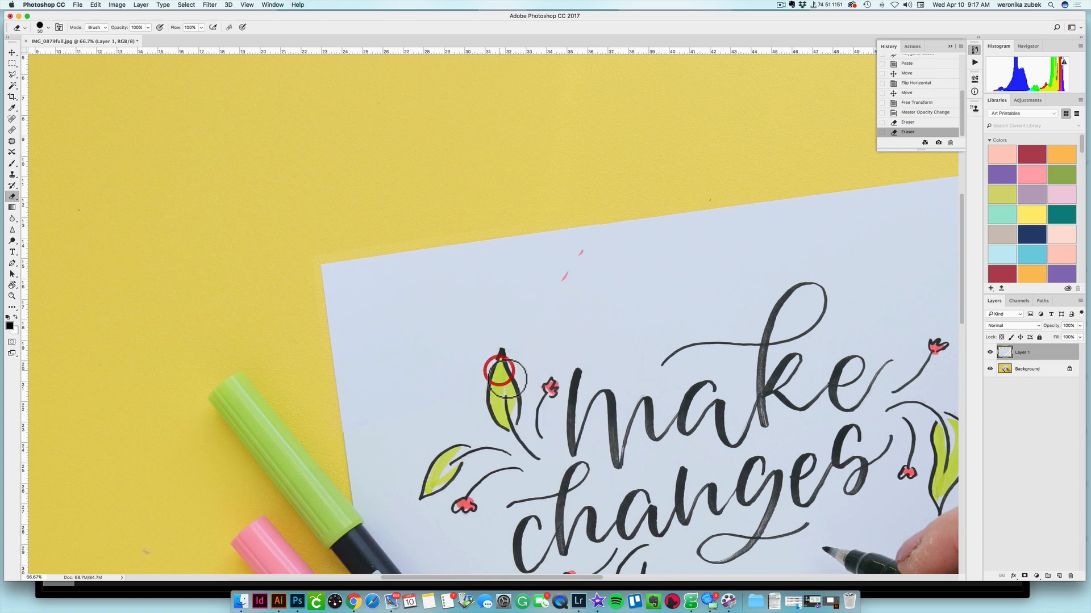
click(506, 375)
click(506, 373)
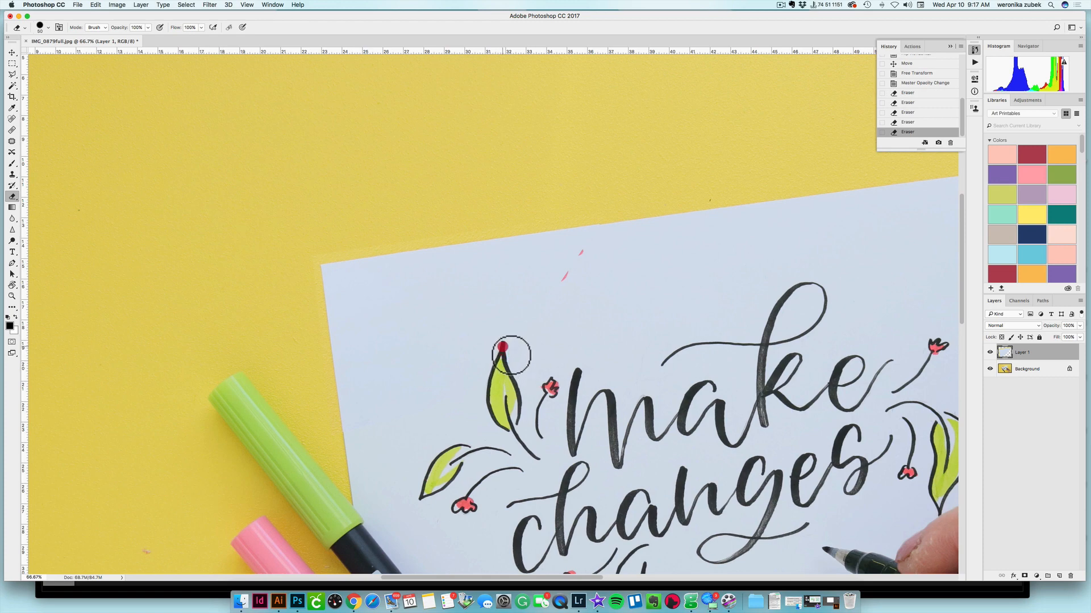
click(504, 350)
click(507, 344)
click(513, 341)
mouse_move(514, 341)
mouse_down()
mouse_move(517, 379)
mouse_move(503, 425)
mouse_up()
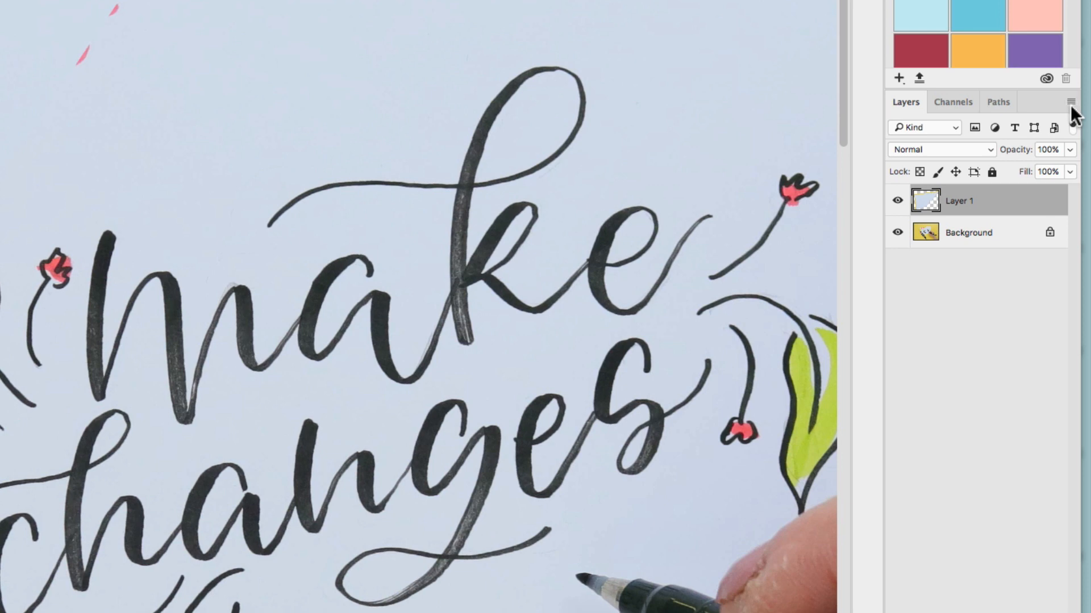
Step: Flatten the image and remove the two remaining pink specks near the card's top edge with the Spot Healing Brush at 45 px
click(1071, 103)
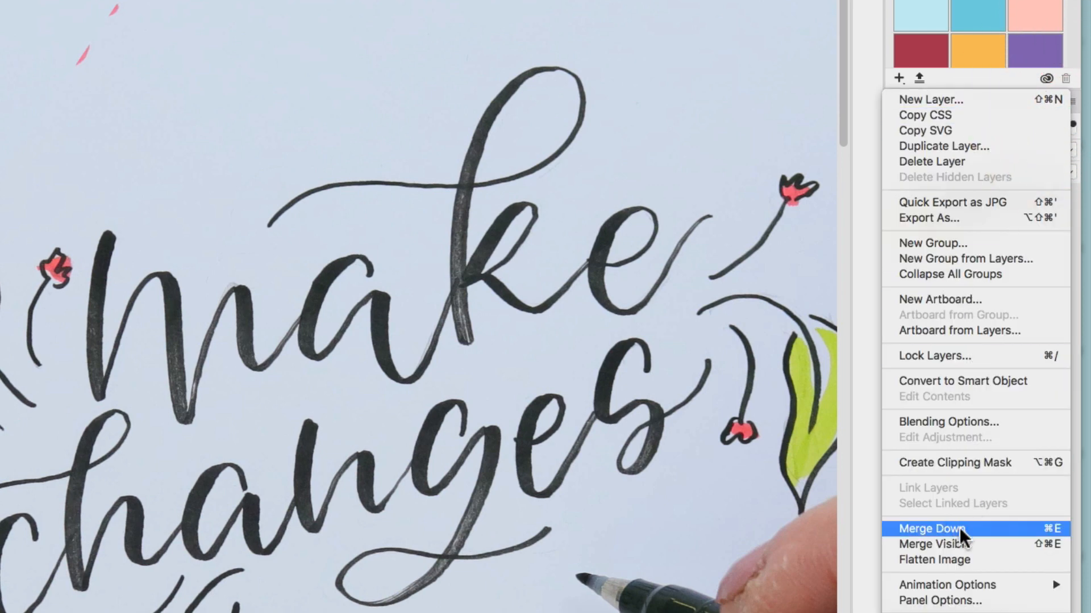
click(928, 560)
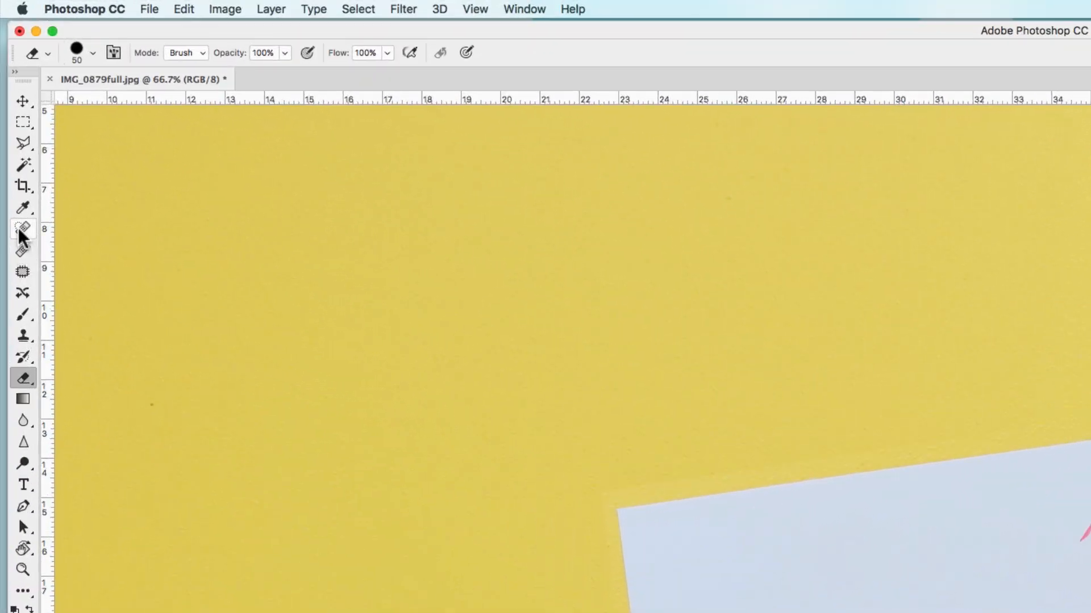
click(19, 231)
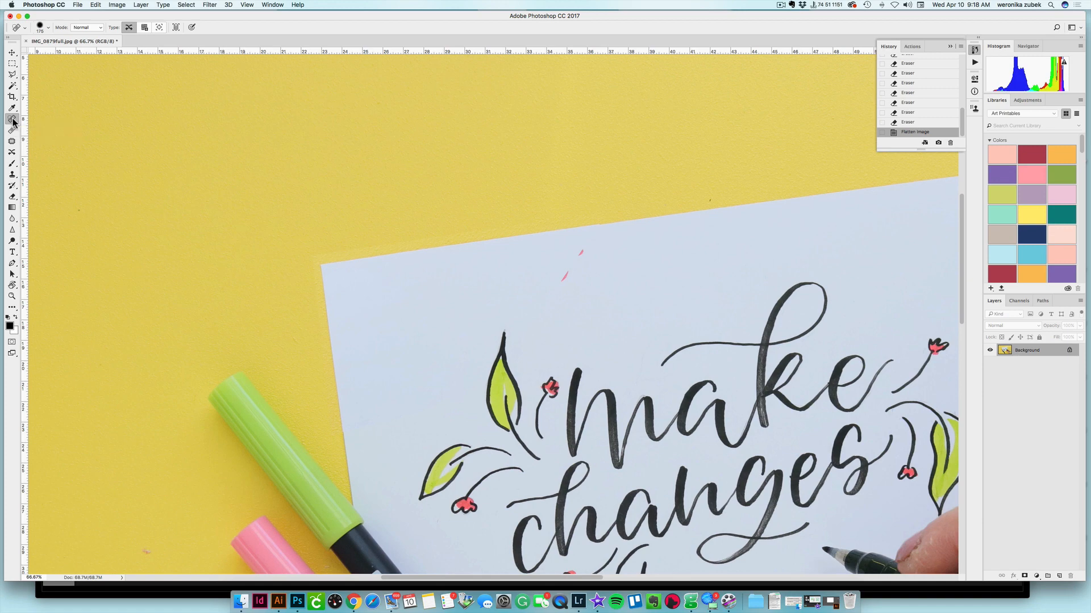
key(bracketleft)
key(bracketleft)
key(bracketleft)
key(bracketleft)
key(bracketleft)
key(bracketleft)
drag(562, 284, 591, 257)
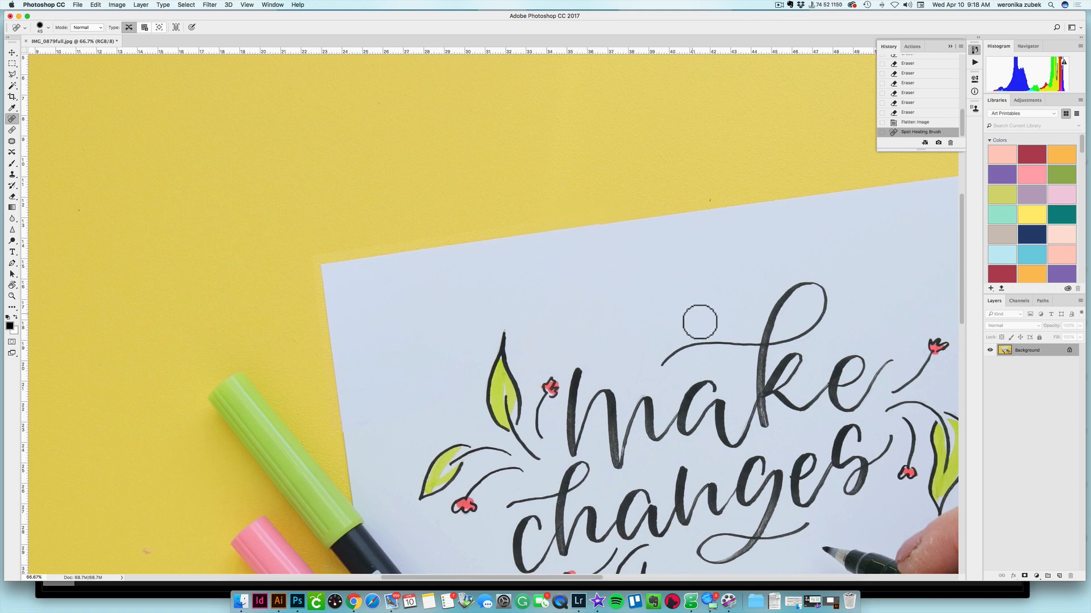
key(ctrl+0)
key(ctrl+minus)
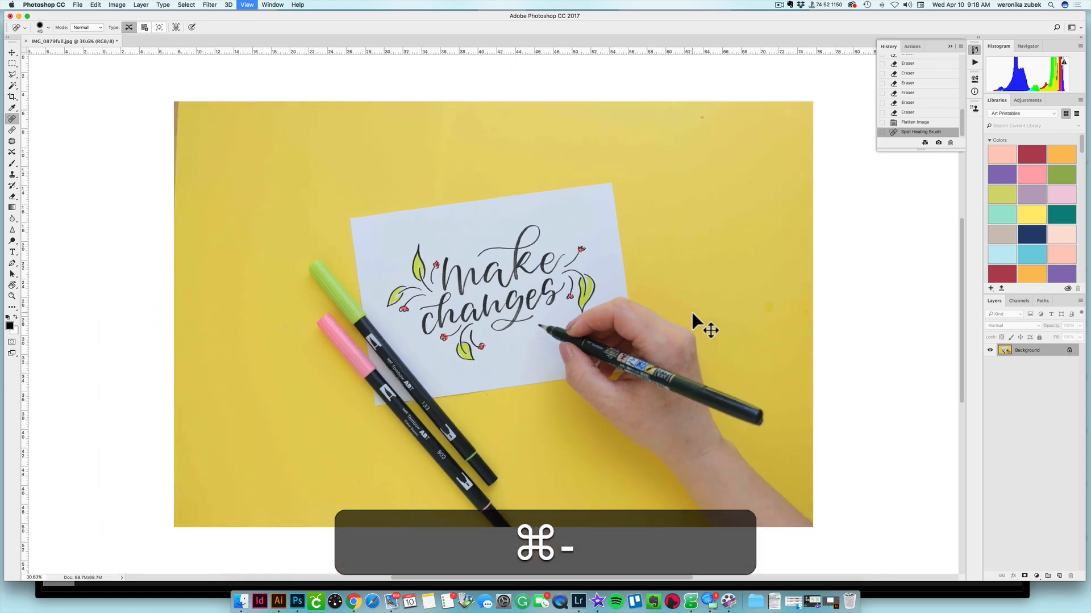
key(super+minus)
key(super+minus)
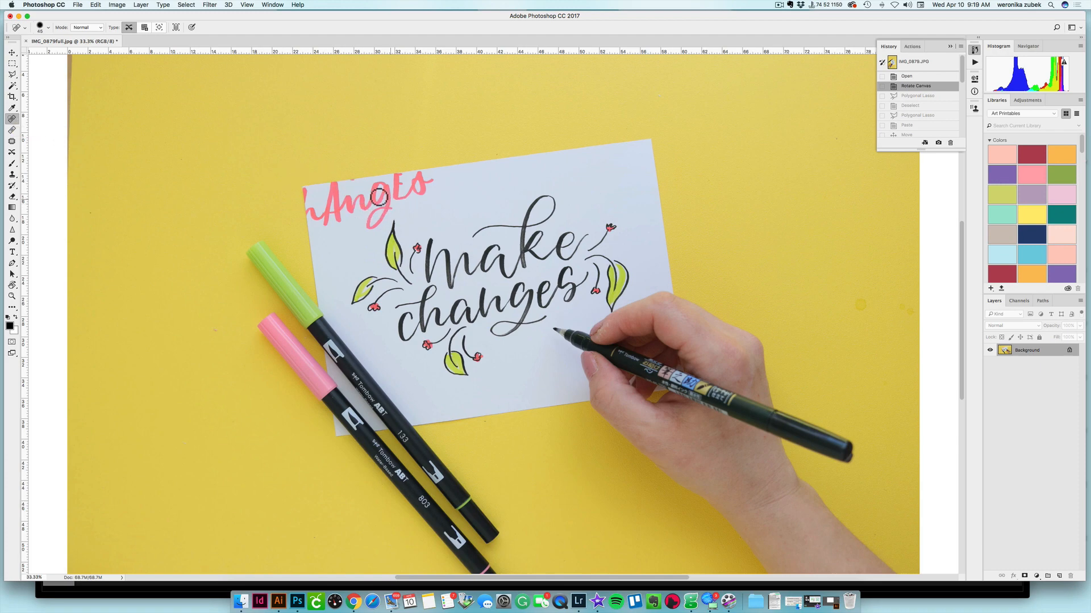
Step: Remove the small pink mark on the card's top edge, between the pink A and g, with the Spot Healing Brush
key(super+equal)
key(super+equal)
key(super+equal)
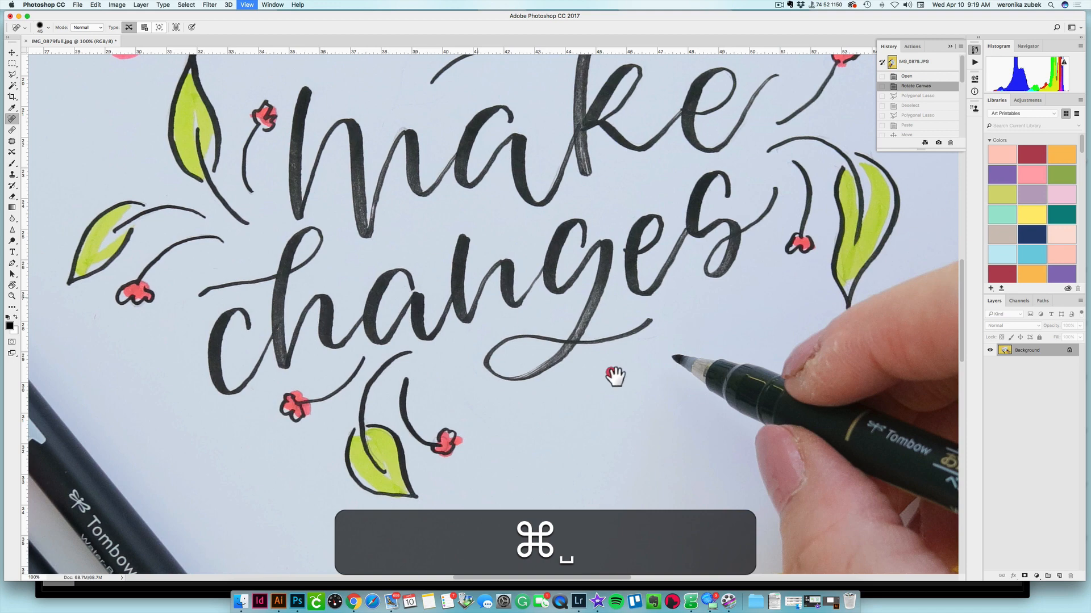
drag(613, 376, 773, 455)
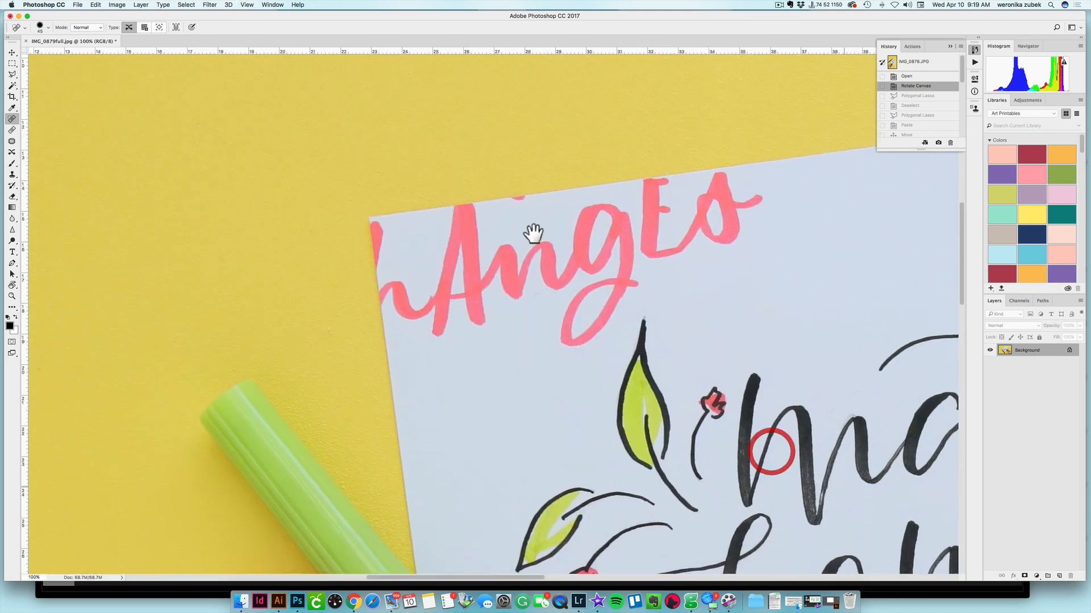
drag(527, 204, 516, 196)
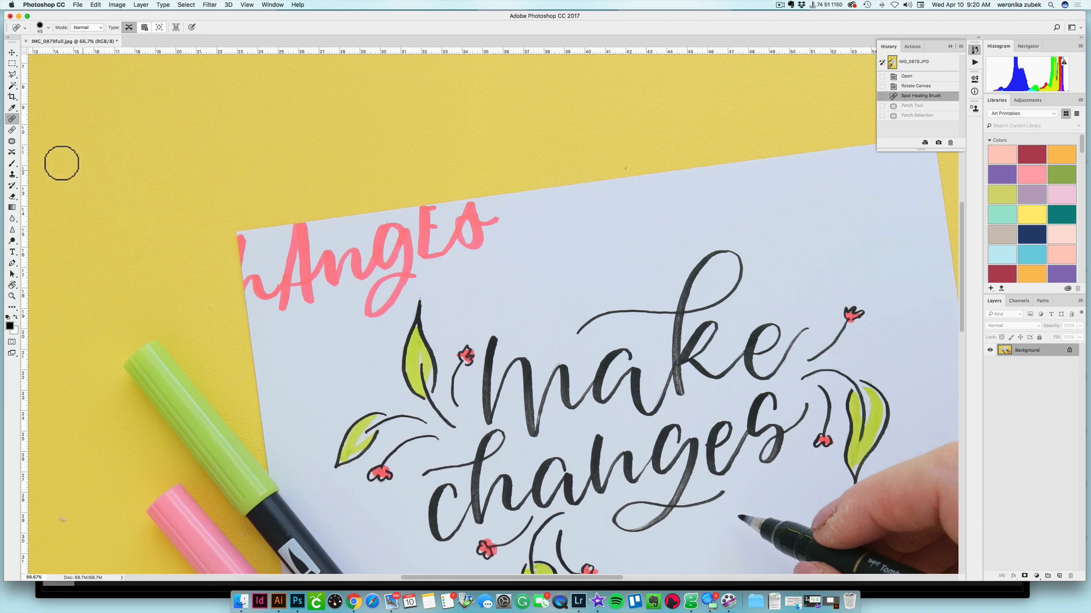
Step: Remove the tail and lower-right curve of the pink s with short Spot Healing Brush strokes
key(super+equal)
key(super+equal)
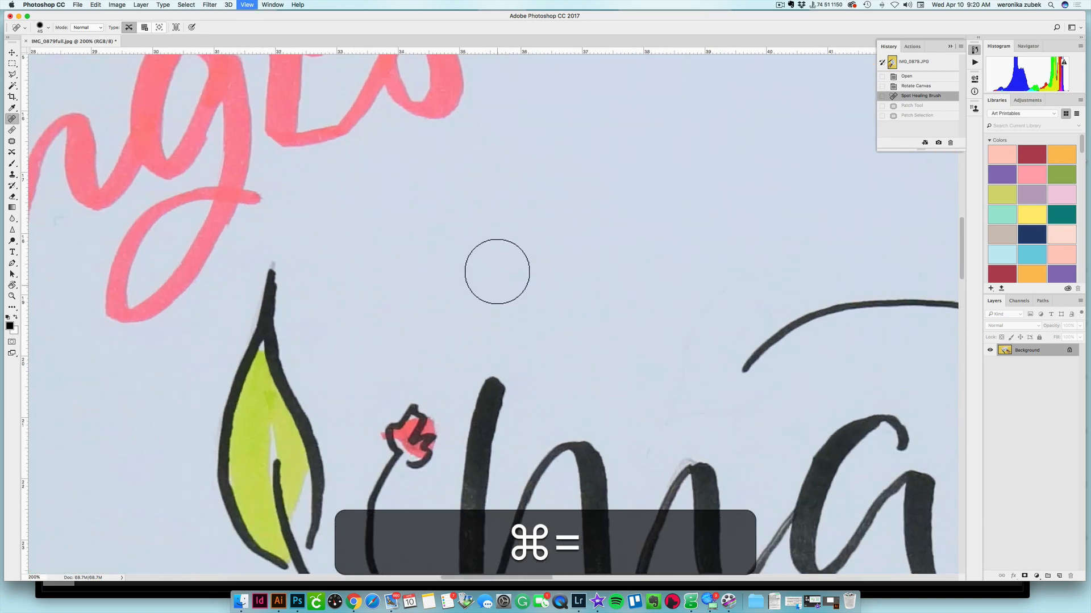
key(super+space)
drag(777, 434, 801, 448)
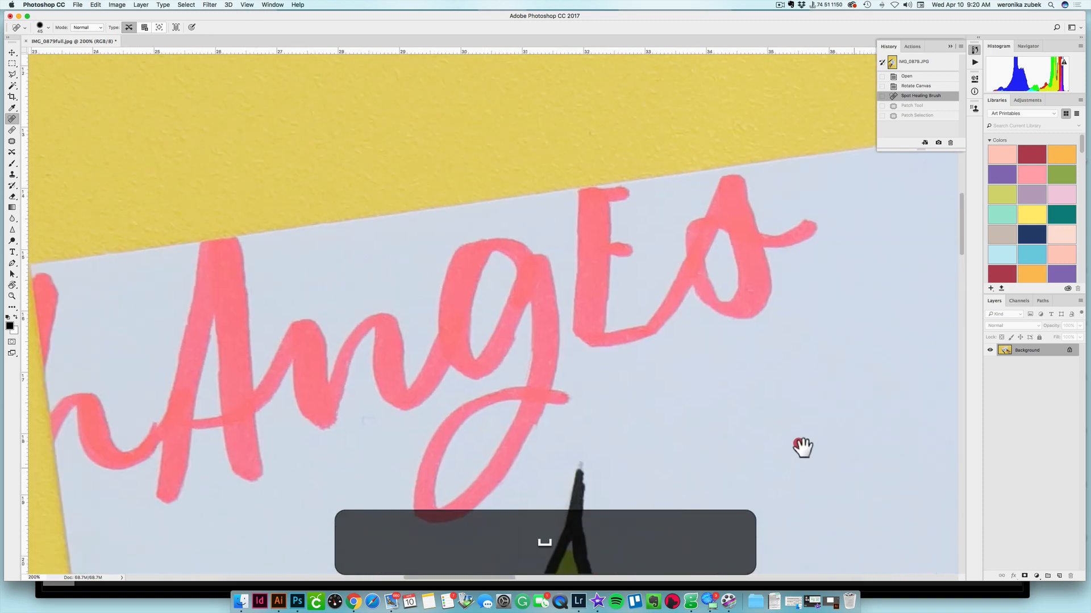
drag(766, 358, 655, 394)
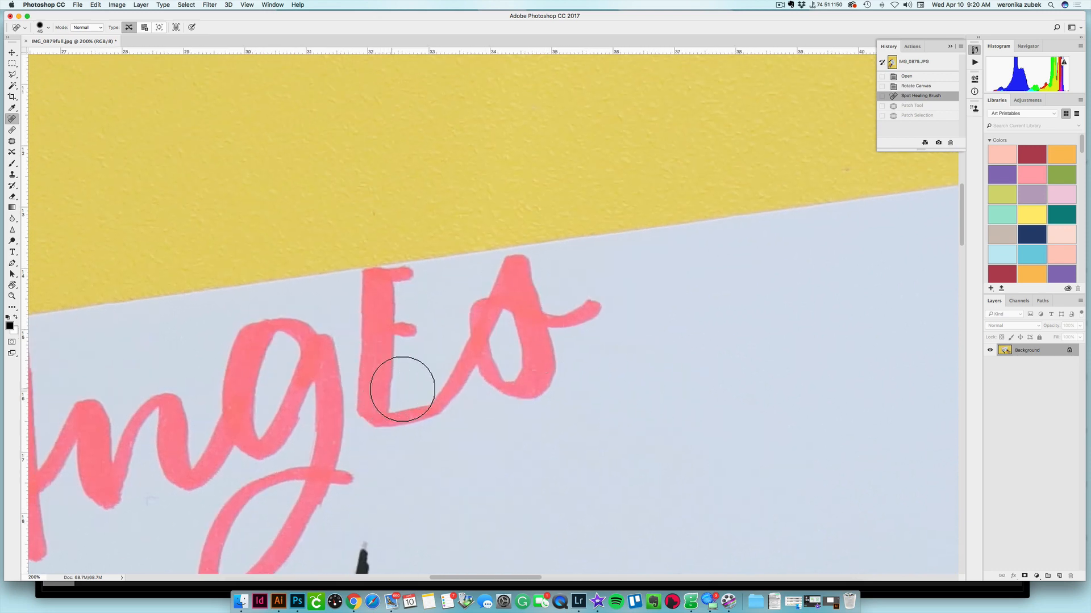
mouse_move(597, 310)
mouse_down()
mouse_move(540, 313)
mouse_move(612, 320)
mouse_move(549, 330)
mouse_move(578, 368)
mouse_move(597, 312)
mouse_move(548, 357)
mouse_move(600, 328)
mouse_up()
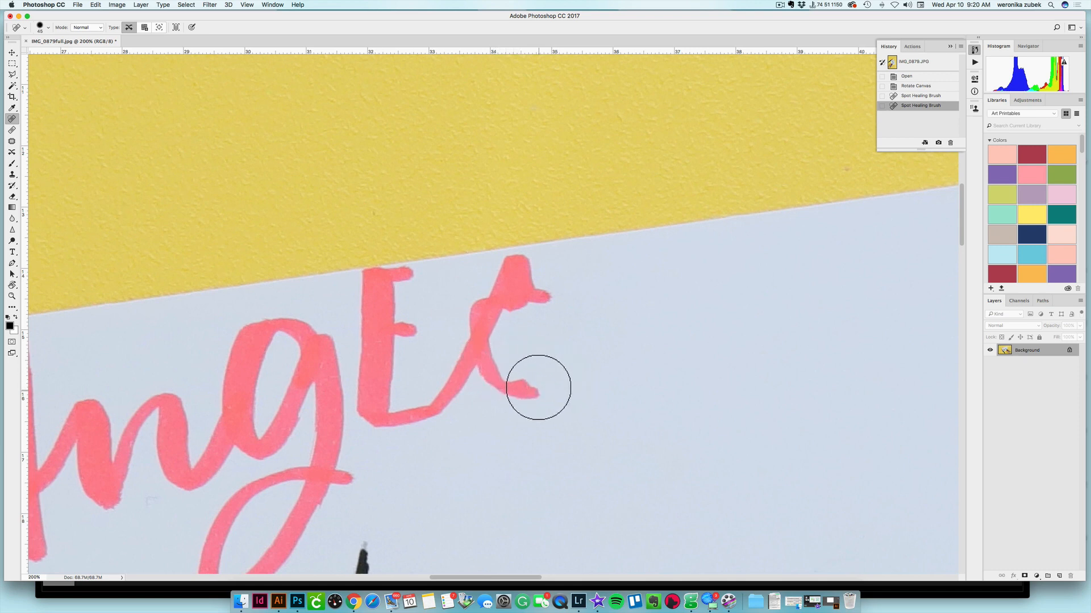
mouse_move(538, 387)
mouse_down()
mouse_move(519, 384)
mouse_move(516, 370)
mouse_move(499, 373)
mouse_move(544, 387)
mouse_up()
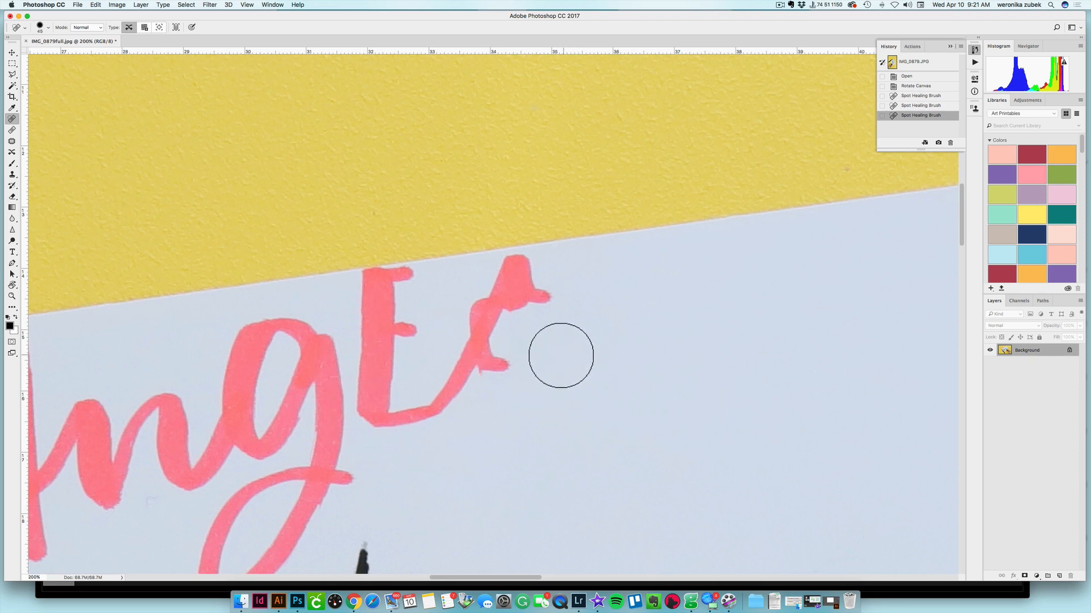
Step: Try to remove the pink E and the upper part of the s together with one large healing stroke, and undo it
mouse_move(573, 309)
mouse_down()
mouse_move(519, 292)
mouse_move(584, 246)
mouse_move(397, 250)
mouse_move(408, 251)
mouse_move(348, 382)
mouse_move(441, 394)
mouse_move(500, 318)
mouse_move(461, 230)
mouse_move(464, 272)
mouse_move(389, 245)
mouse_move(517, 224)
mouse_up()
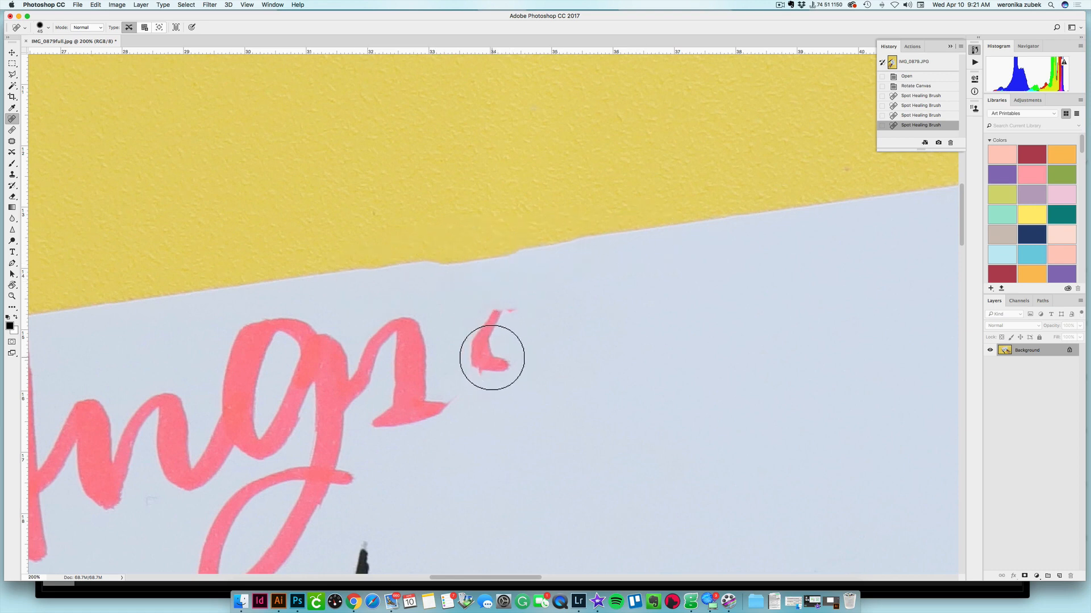
key(super+minus)
key(super+equal)
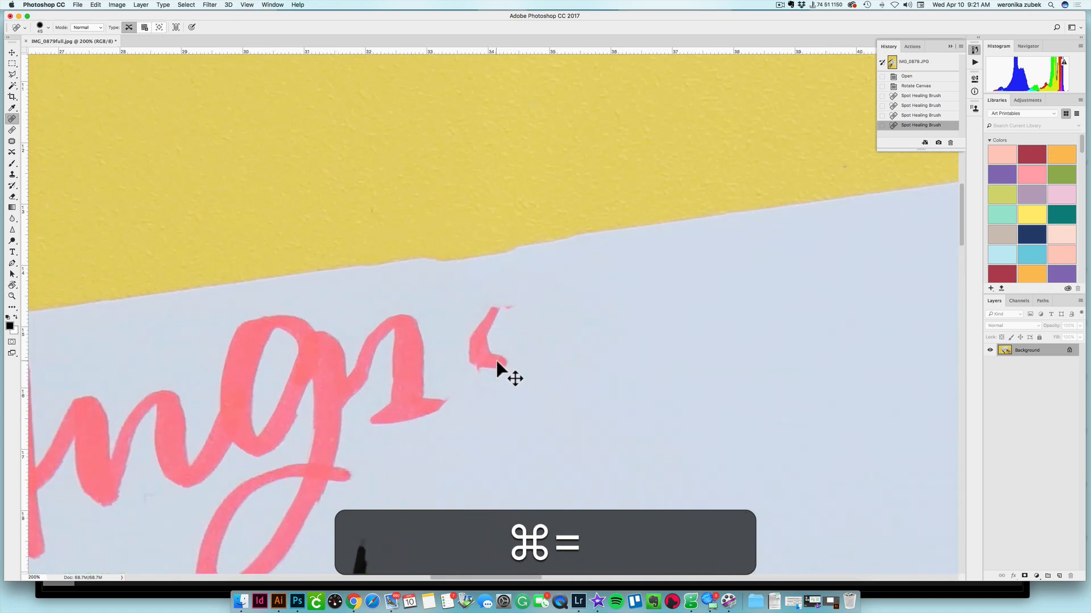
key(super+z)
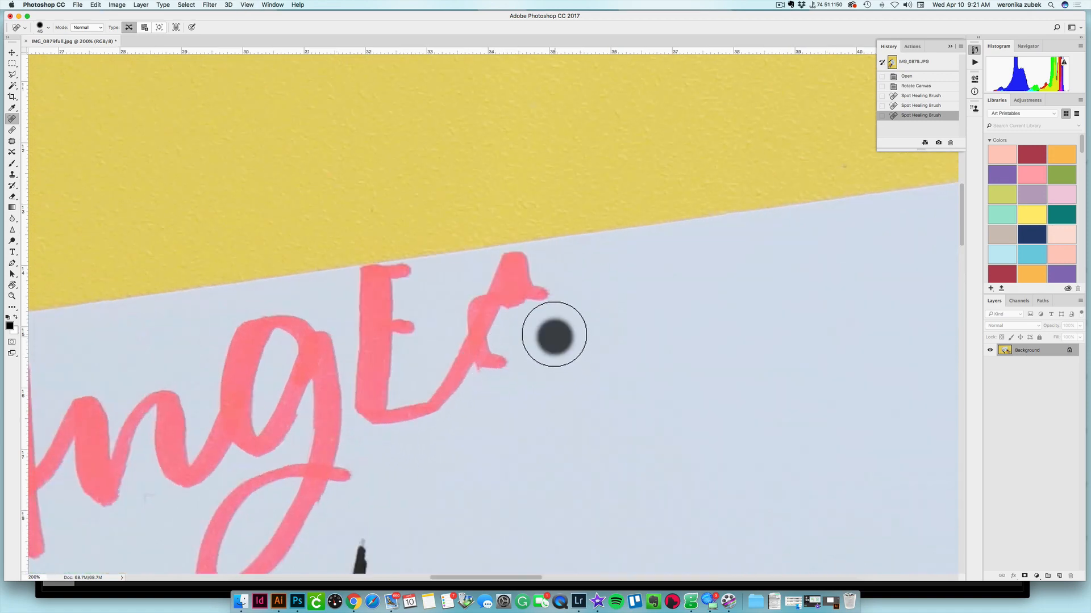
Step: Remove most of the remaining pink s with healing strokes, enlarging the Spot Healing Brush to 60 px
mouse_move(554, 335)
mouse_down()
mouse_move(537, 193)
mouse_move(538, 327)
mouse_move(522, 212)
mouse_move(524, 342)
mouse_up()
key(bracketright)
key(bracketright)
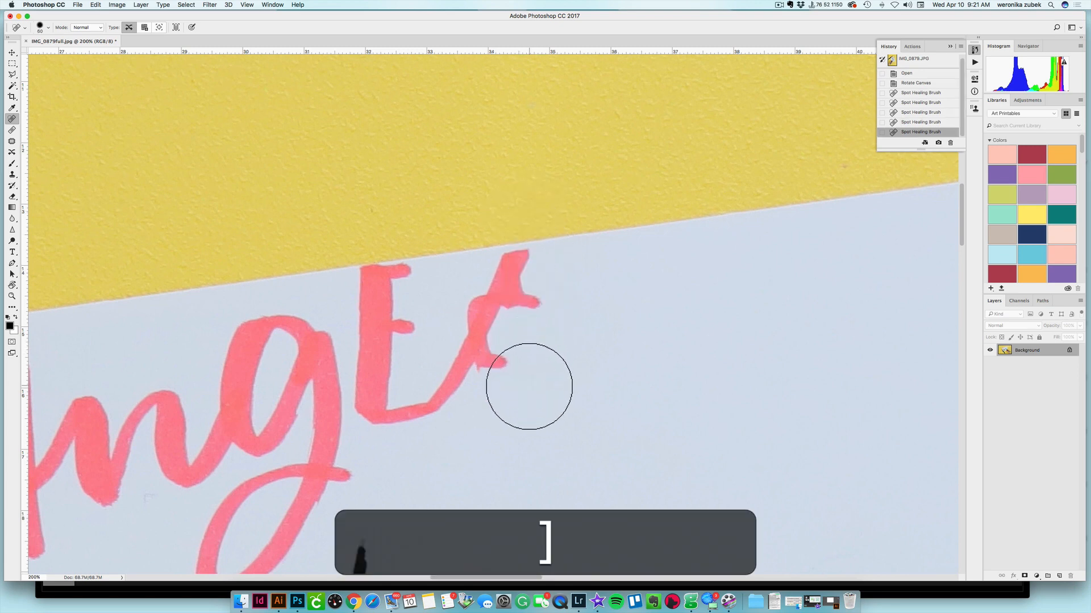
mouse_move(529, 387)
mouse_down()
mouse_move(516, 220)
mouse_move(518, 393)
mouse_move(497, 216)
mouse_move(486, 354)
mouse_move(467, 221)
mouse_move(463, 356)
mouse_move(460, 232)
mouse_move(442, 431)
mouse_move(385, 150)
mouse_move(371, 400)
mouse_move(352, 232)
mouse_move(336, 396)
mouse_move(299, 239)
mouse_move(293, 350)
mouse_move(283, 255)
mouse_move(298, 292)
mouse_up()
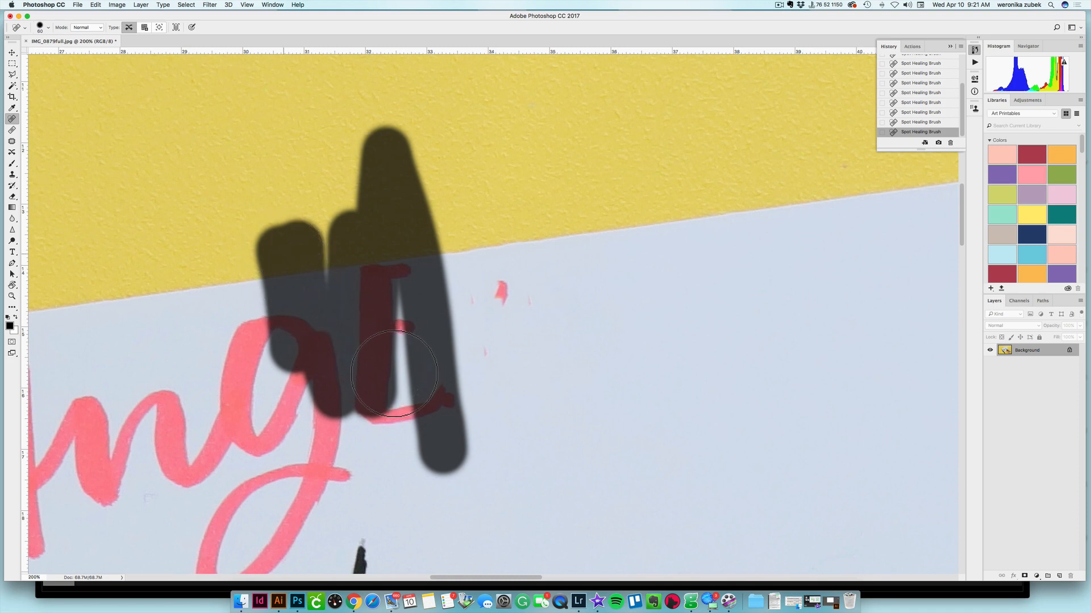
Step: Try to remove the whole pink E with one broad healing stroke across the card's top edge, and undo it
drag(394, 374, 409, 377)
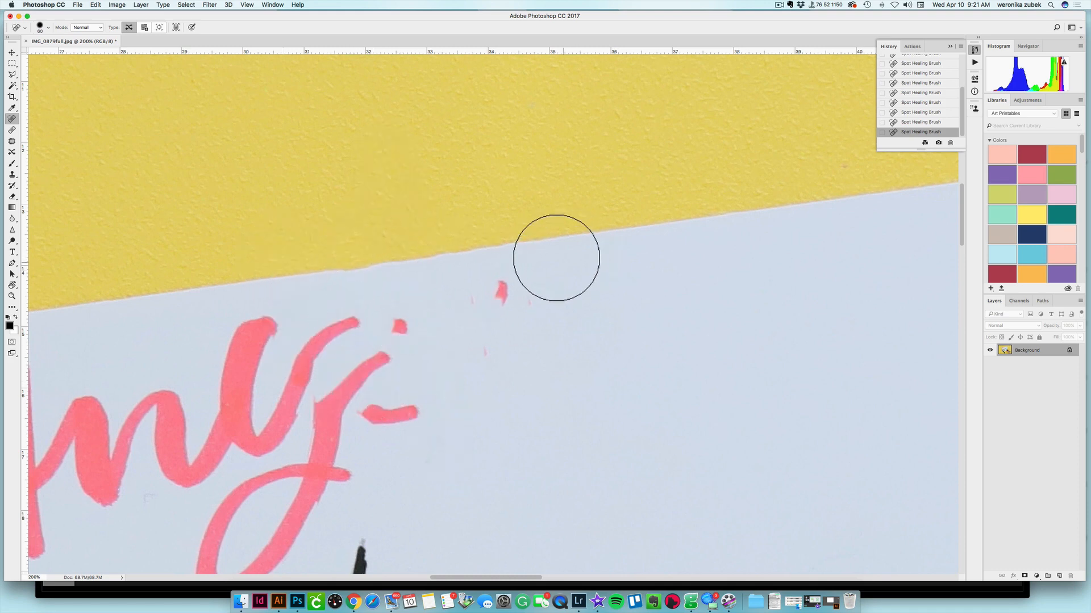
key(super+z)
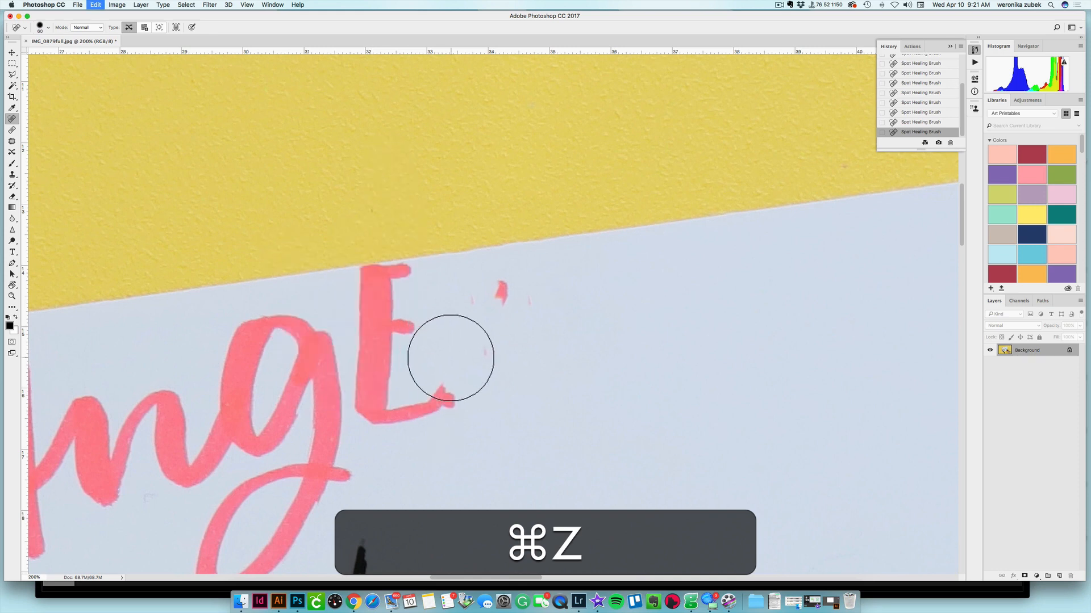
Step: Remove the pink E and the leftover specks of the s piece by piece with separate Spot Healing Brush strokes
mouse_move(492, 406)
mouse_down()
mouse_move(466, 213)
mouse_move(492, 331)
mouse_up()
drag(380, 446, 377, 175)
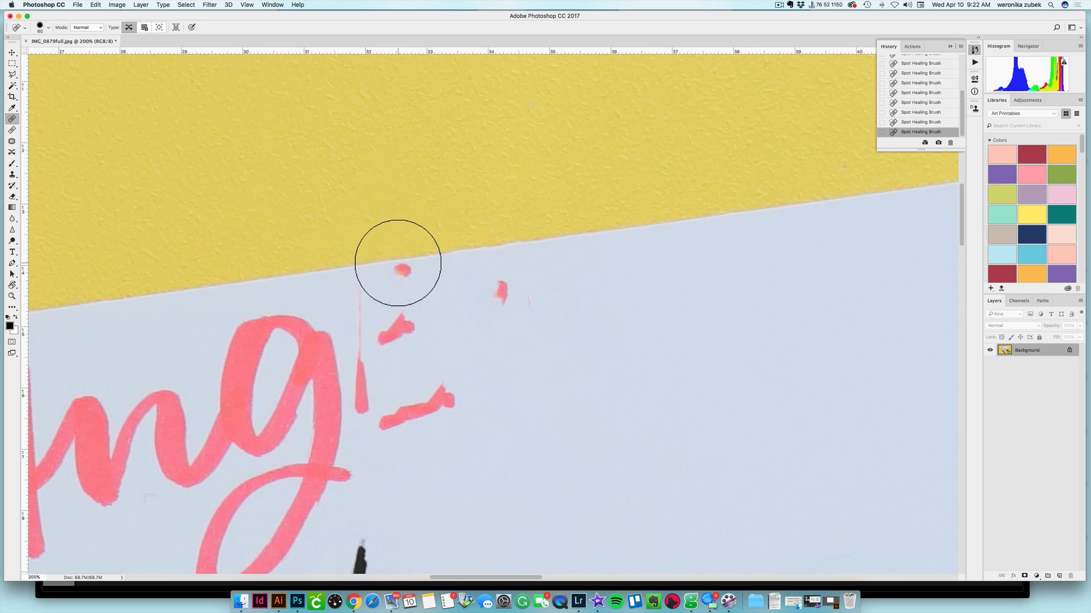
drag(402, 373, 398, 224)
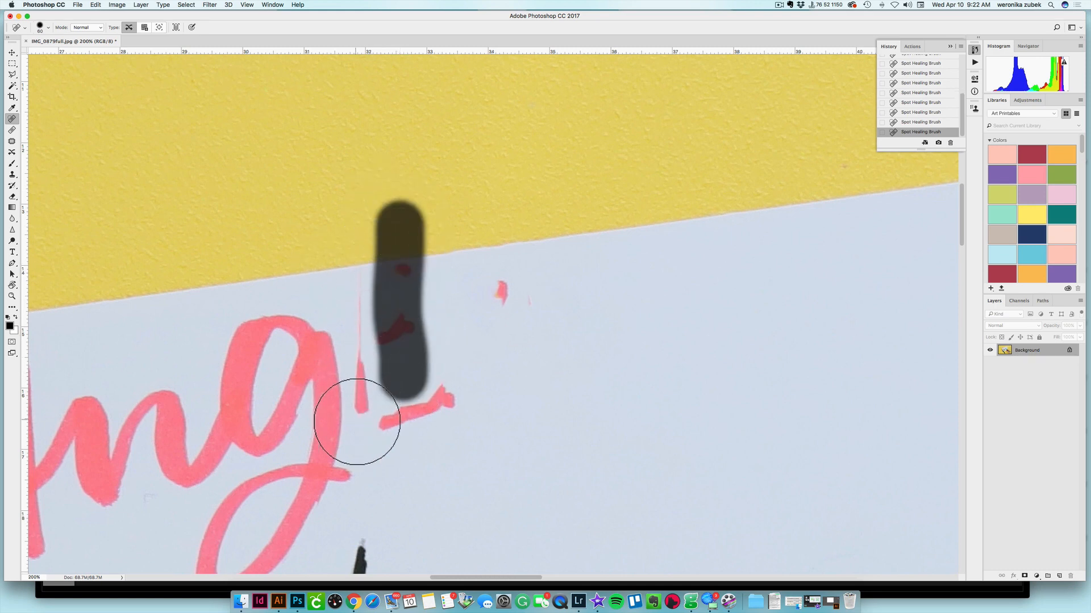
drag(358, 438, 357, 222)
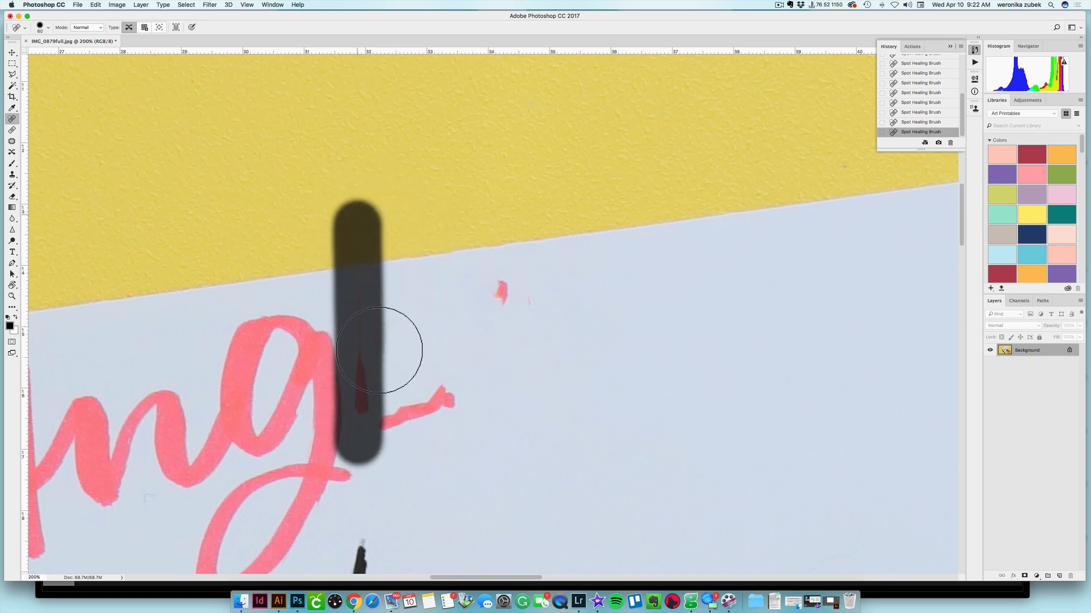
drag(357, 436, 349, 348)
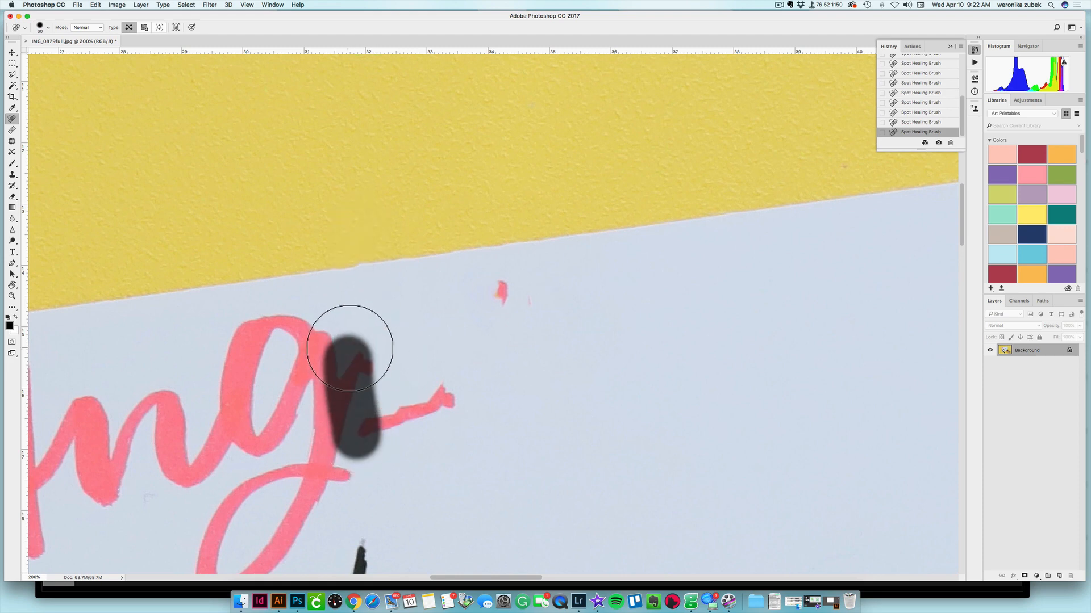
mouse_move(384, 418)
mouse_down()
mouse_move(359, 434)
mouse_move(519, 315)
mouse_move(516, 292)
mouse_move(490, 352)
mouse_up()
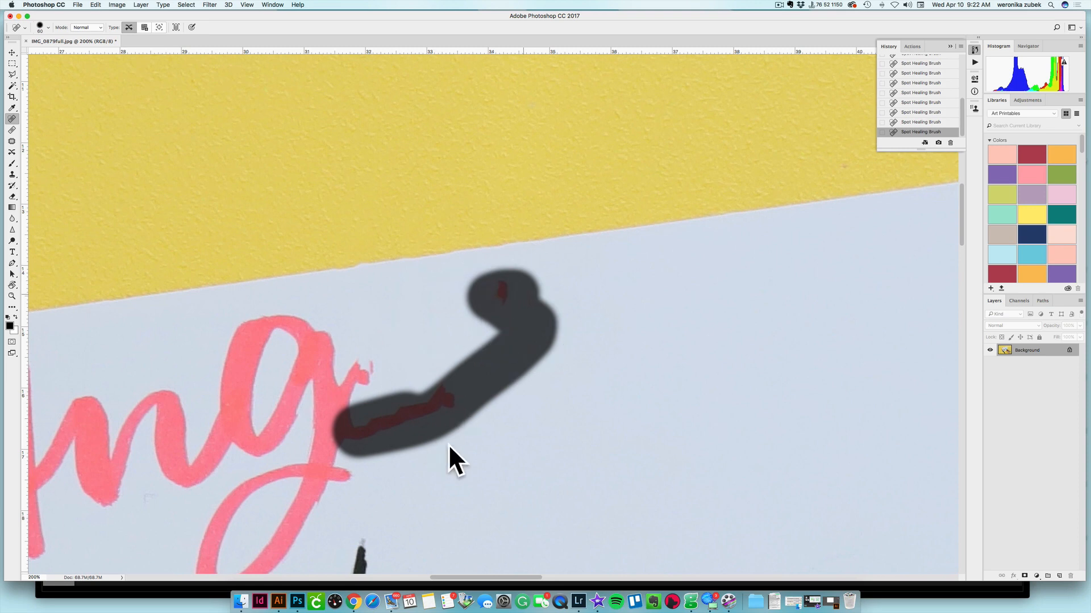
Step: Paint over the pink g and n with the Spot Healing Brush to remove them from the card
mouse_move(448, 444)
mouse_down()
mouse_move(427, 356)
mouse_move(607, 285)
mouse_move(565, 233)
mouse_move(515, 235)
mouse_move(468, 291)
mouse_move(691, 259)
mouse_move(502, 262)
mouse_move(481, 295)
mouse_move(615, 278)
mouse_move(600, 303)
mouse_move(492, 350)
mouse_move(598, 318)
mouse_move(620, 337)
mouse_move(588, 356)
mouse_move(608, 365)
mouse_move(553, 452)
mouse_move(520, 487)
mouse_move(481, 493)
mouse_move(524, 395)
mouse_move(581, 367)
mouse_move(547, 346)
mouse_up()
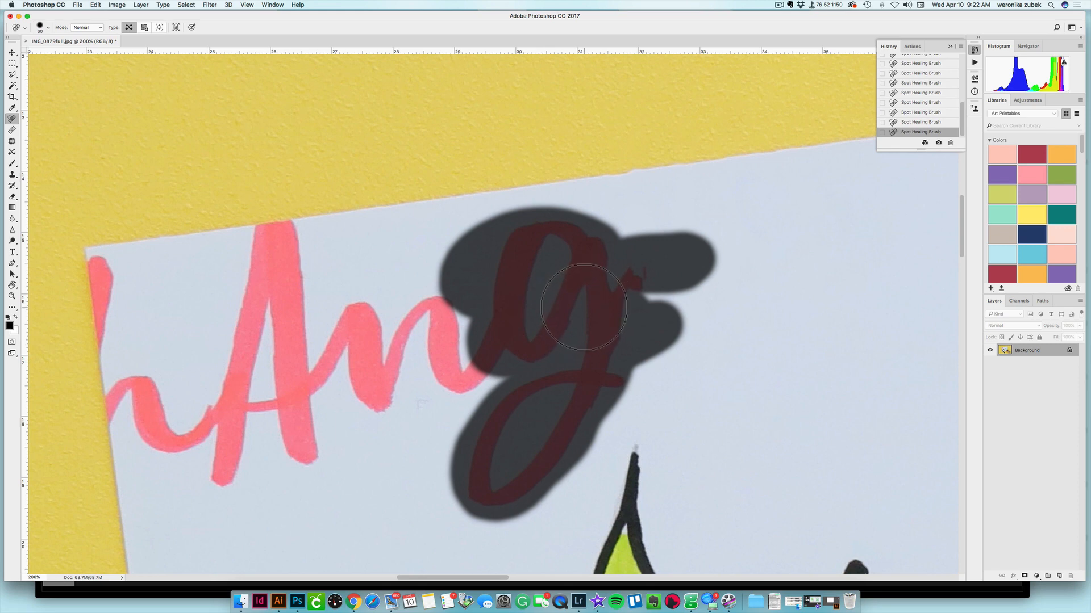
drag(584, 307, 596, 304)
mouse_move(506, 358)
mouse_down()
mouse_move(431, 415)
mouse_move(434, 345)
mouse_move(479, 342)
mouse_move(376, 367)
mouse_move(491, 309)
mouse_move(385, 386)
mouse_move(363, 308)
mouse_move(339, 392)
mouse_move(392, 333)
mouse_move(360, 371)
mouse_up()
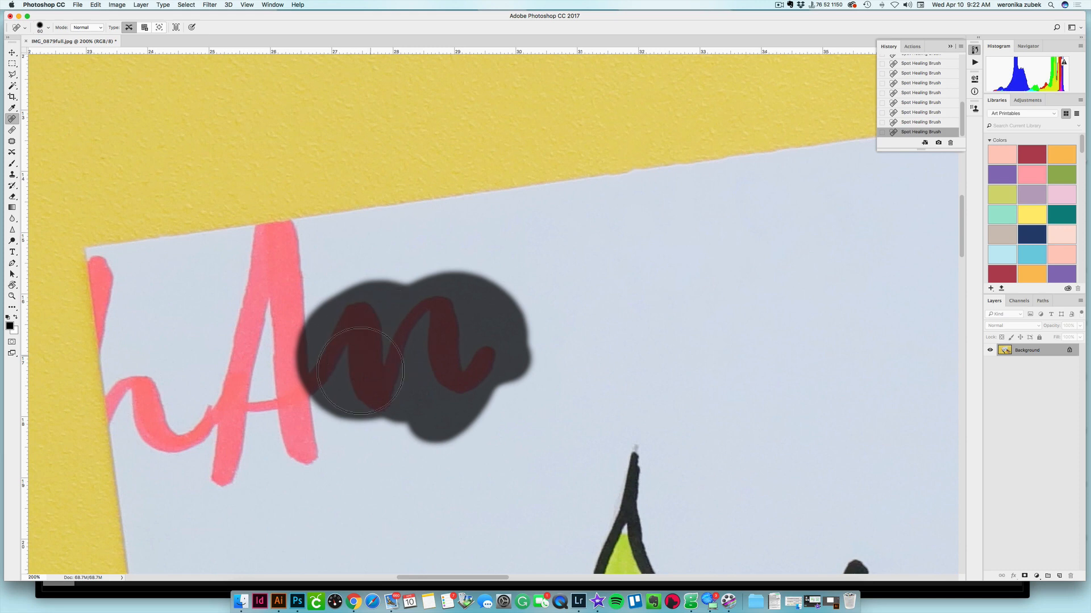
Step: Finish healing away the pink n, then remove the right leg of the pink A and its leftover speck with the Spot Healing Brush
mouse_move(328, 418)
mouse_down()
mouse_move(365, 419)
mouse_move(360, 390)
mouse_up()
key(space)
drag(482, 389, 599, 386)
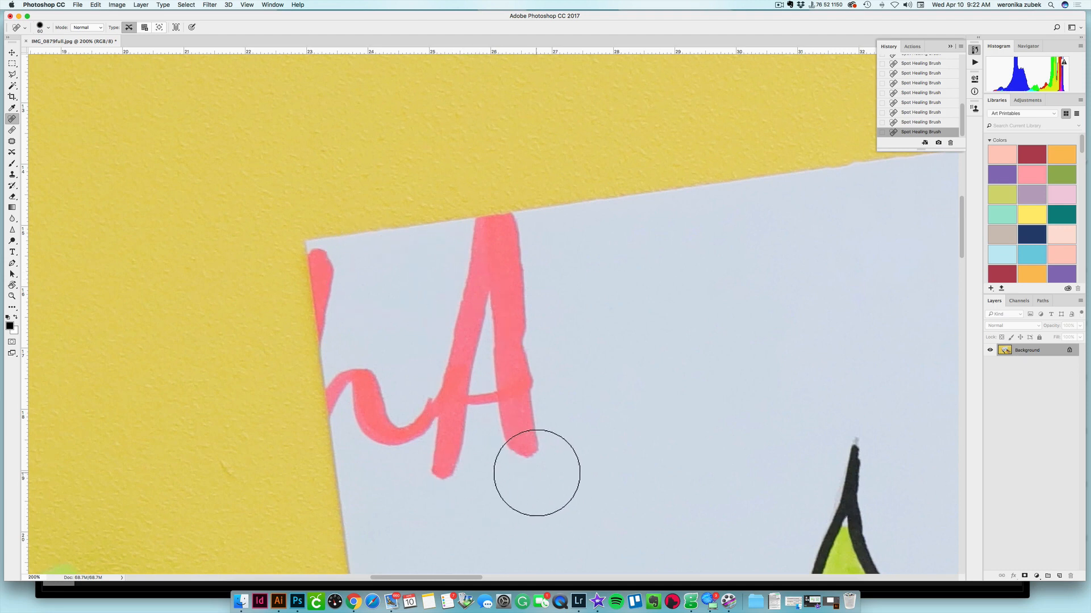
mouse_move(534, 469)
mouse_down()
mouse_move(528, 275)
mouse_move(511, 177)
mouse_up()
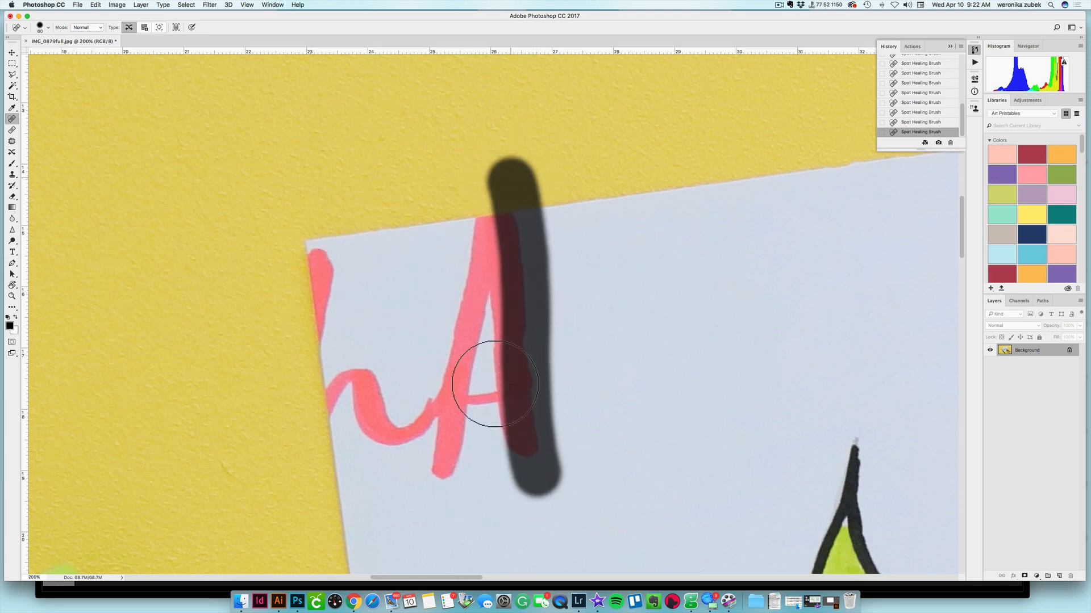
drag(509, 463, 497, 165)
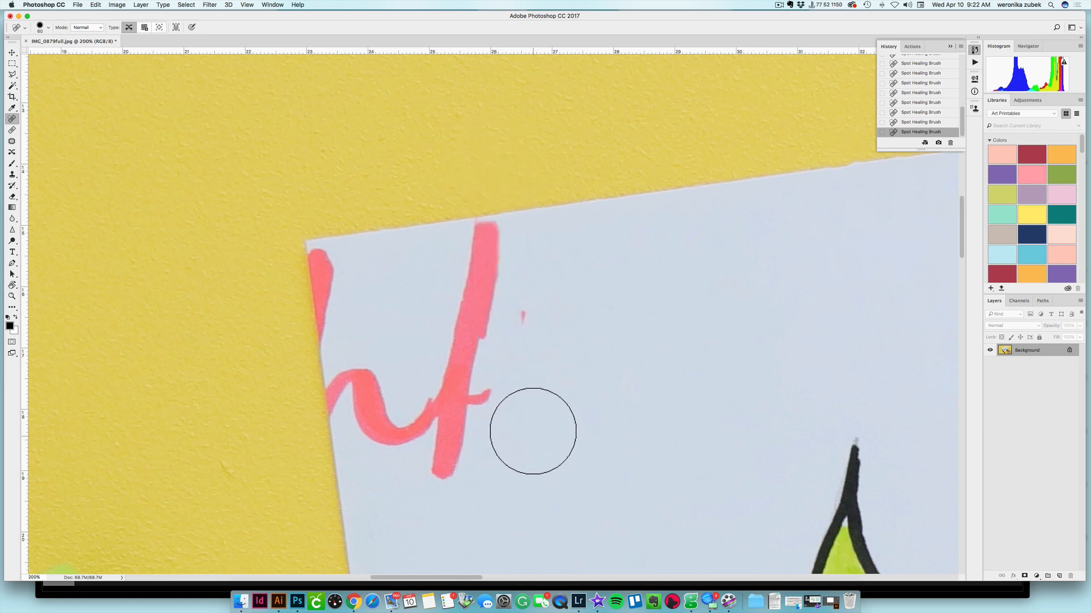
drag(533, 431, 533, 319)
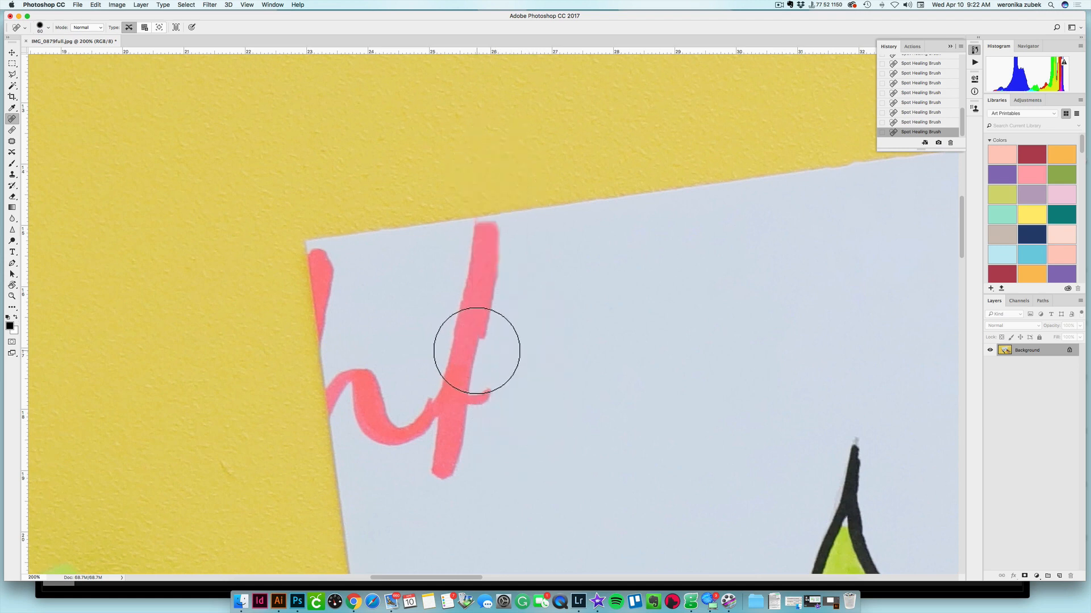
Step: Remove the left leg of the pink A and the curved pink stroke running to the card's left edge with Spot Healing Brush strokes
mouse_move(555, 482)
mouse_down()
mouse_move(528, 326)
mouse_move(475, 207)
mouse_up()
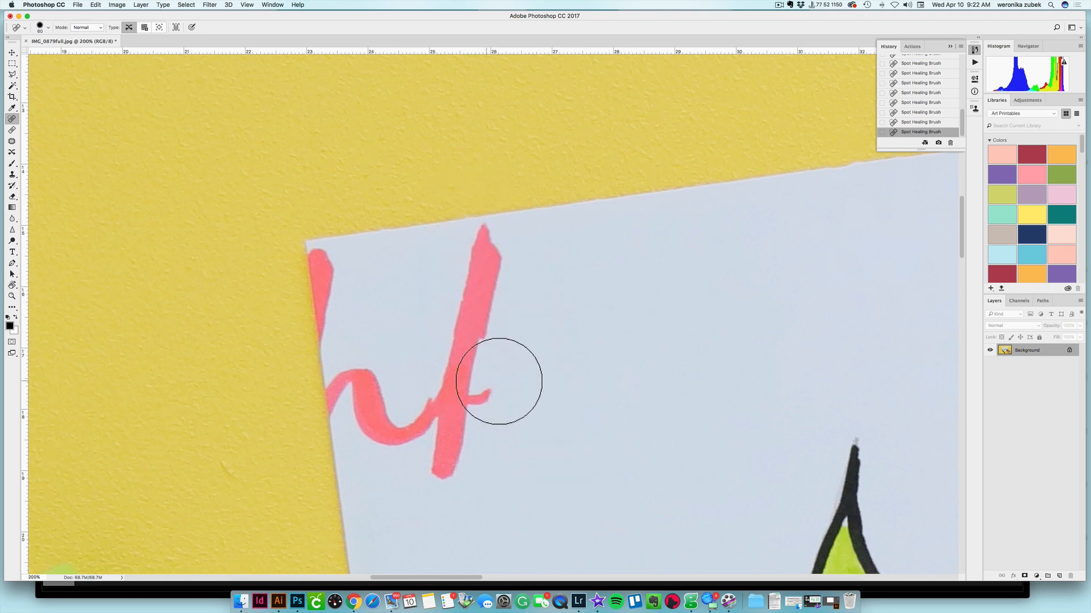
mouse_move(521, 401)
mouse_down()
mouse_move(482, 200)
mouse_move(476, 328)
mouse_move(500, 287)
mouse_move(489, 258)
mouse_move(464, 406)
mouse_move(514, 292)
mouse_move(433, 445)
mouse_move(437, 426)
mouse_move(406, 434)
mouse_move(441, 316)
mouse_move(513, 313)
mouse_move(512, 292)
mouse_up()
mouse_move(429, 405)
mouse_down()
mouse_move(310, 444)
mouse_move(427, 407)
mouse_move(407, 437)
mouse_up()
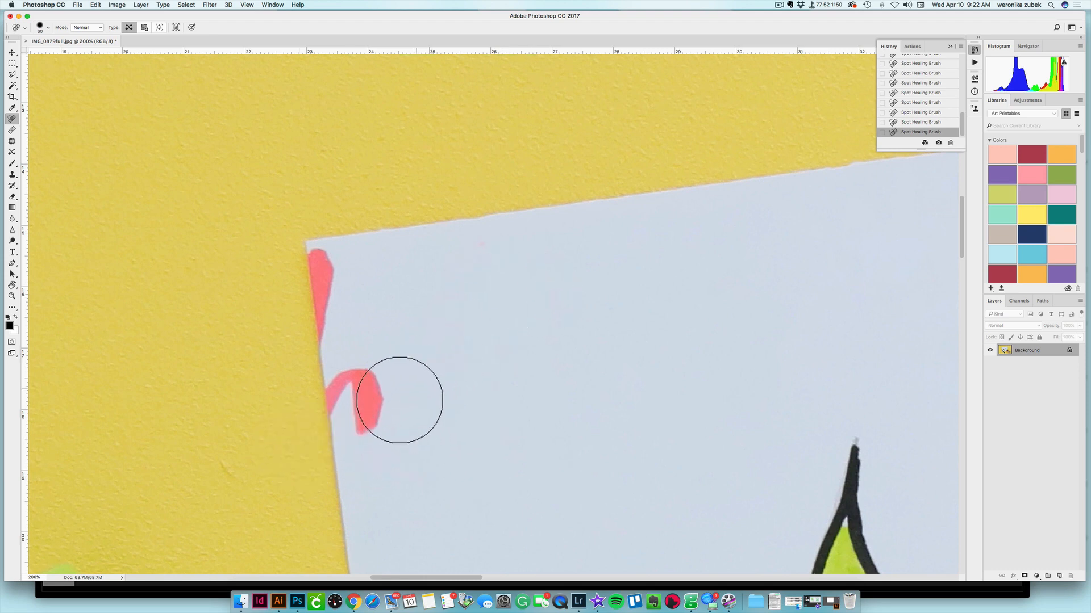
mouse_move(400, 400)
mouse_down()
mouse_move(312, 431)
mouse_move(352, 382)
mouse_move(294, 419)
mouse_move(365, 418)
mouse_move(364, 403)
mouse_up()
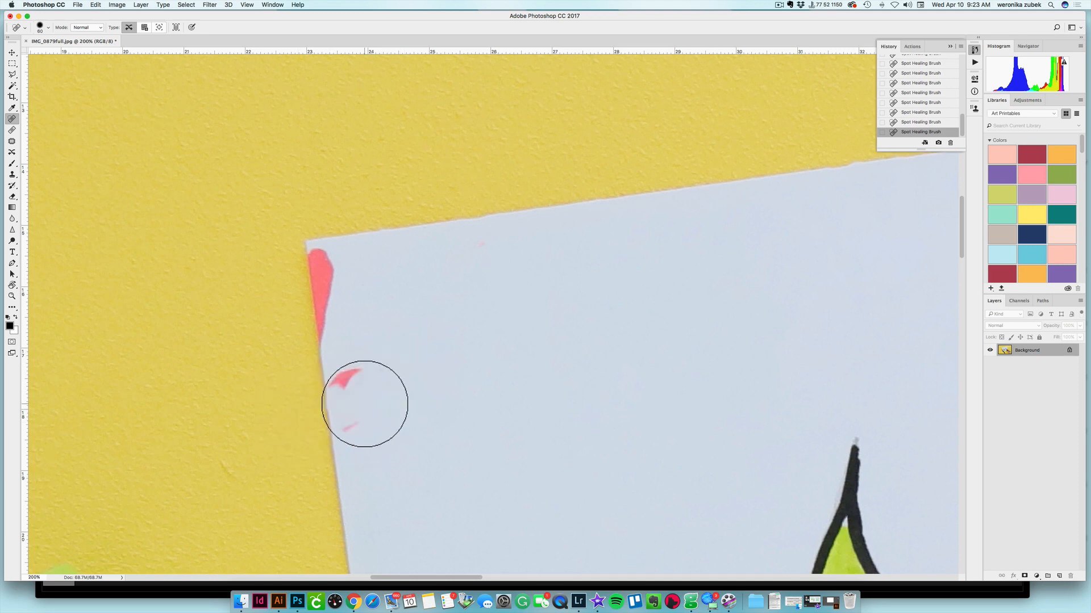
drag(380, 363, 306, 391)
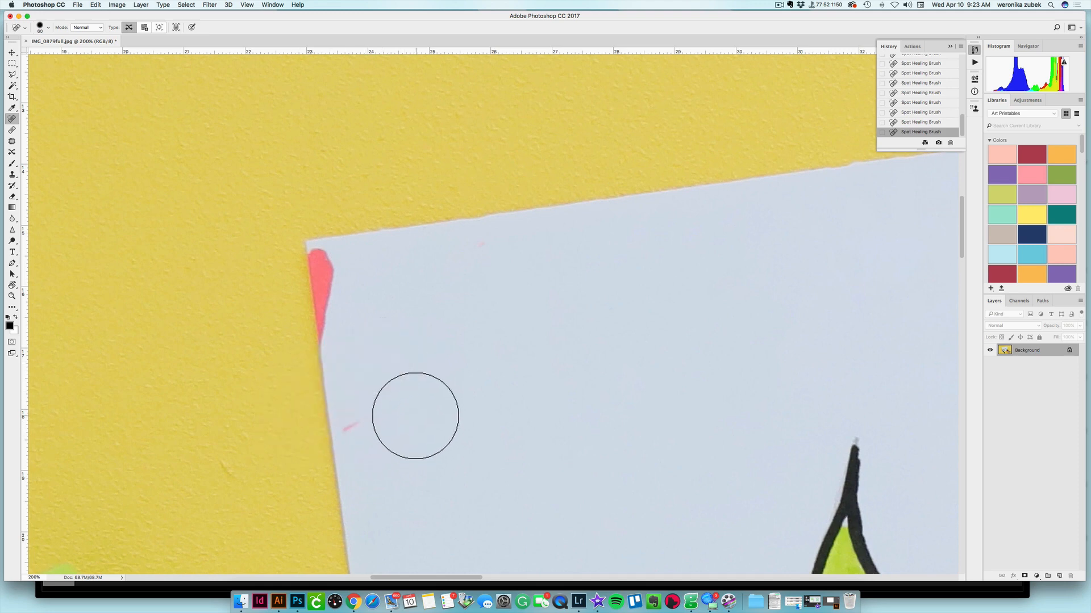
drag(421, 402, 318, 438)
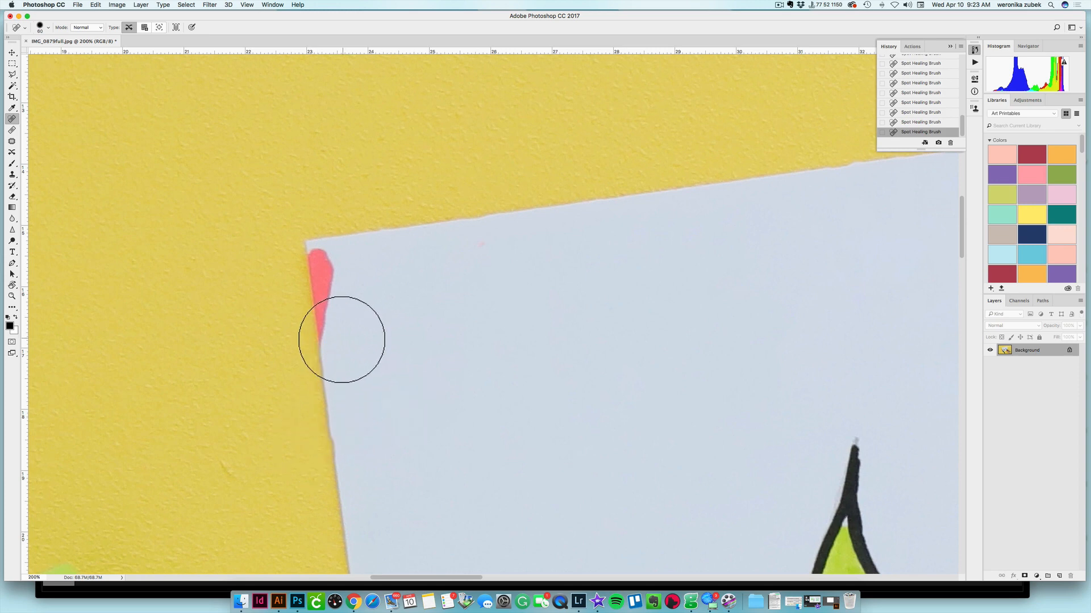
Step: Reduce the Spot Healing Brush to 20 px and heal the top of the last pink sliver at the card's corner, undoing and repeating the stroke
key(bracketleft)
key(bracketleft)
key(bracketleft)
key(bracketleft)
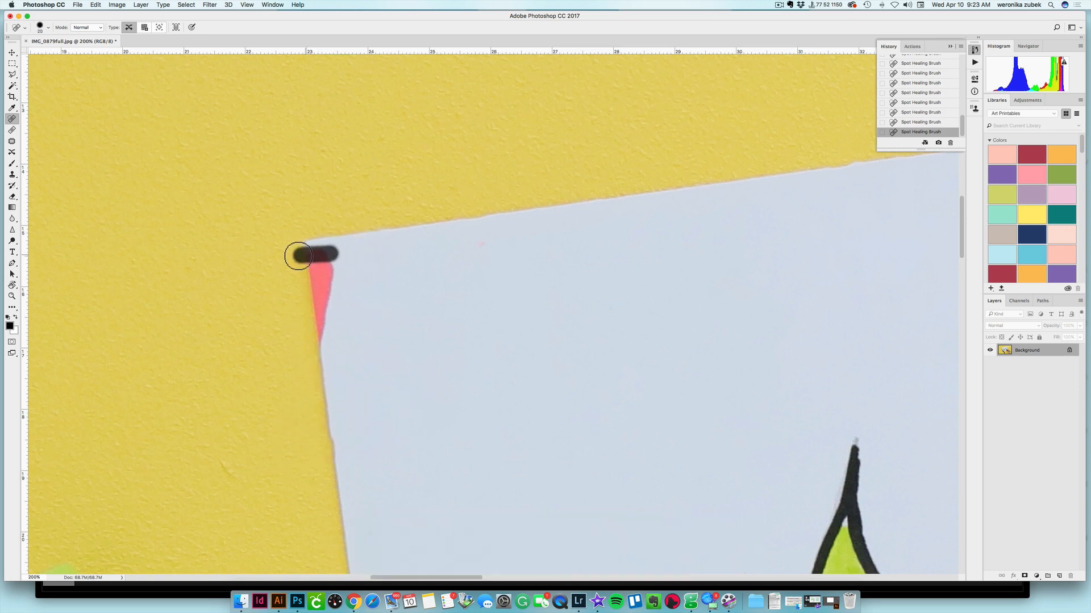
drag(298, 256, 329, 257)
key(super)
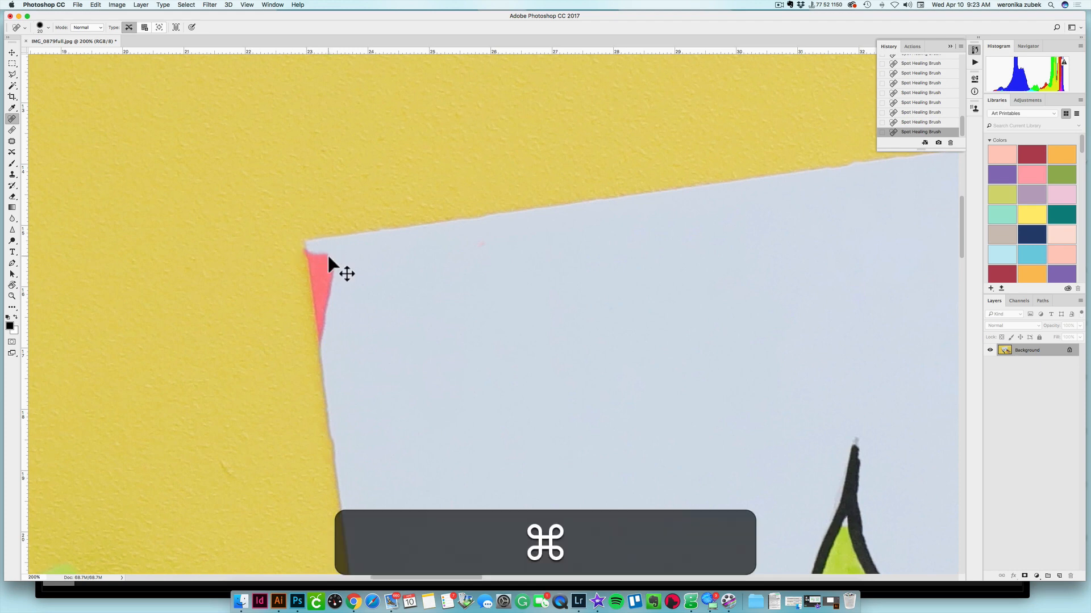
key(super+z)
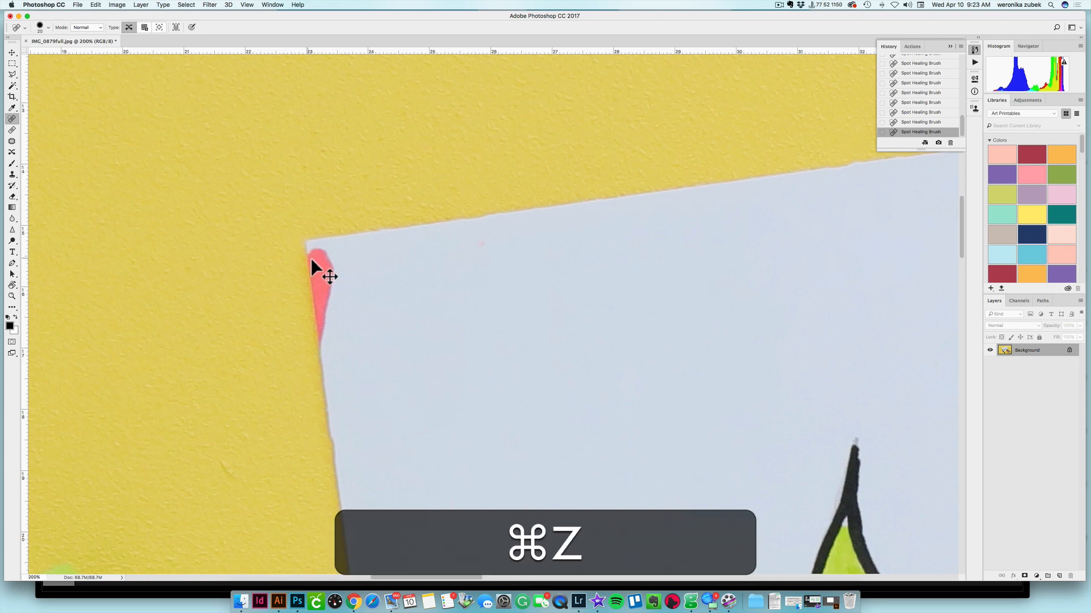
mouse_move(329, 259)
mouse_down()
mouse_move(330, 282)
mouse_move(325, 258)
mouse_move(300, 257)
mouse_move(308, 259)
mouse_up()
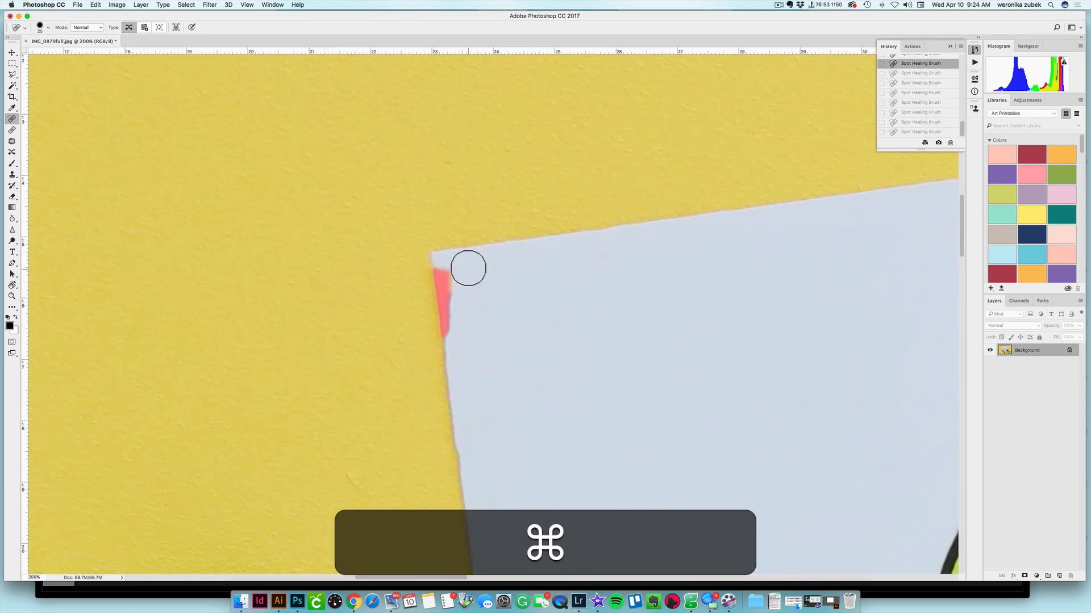
Step: Try to heal the remaining pink sliver with short Spot Healing Brush strokes across the card's left edge, and step back through the strokes
drag(467, 267, 412, 273)
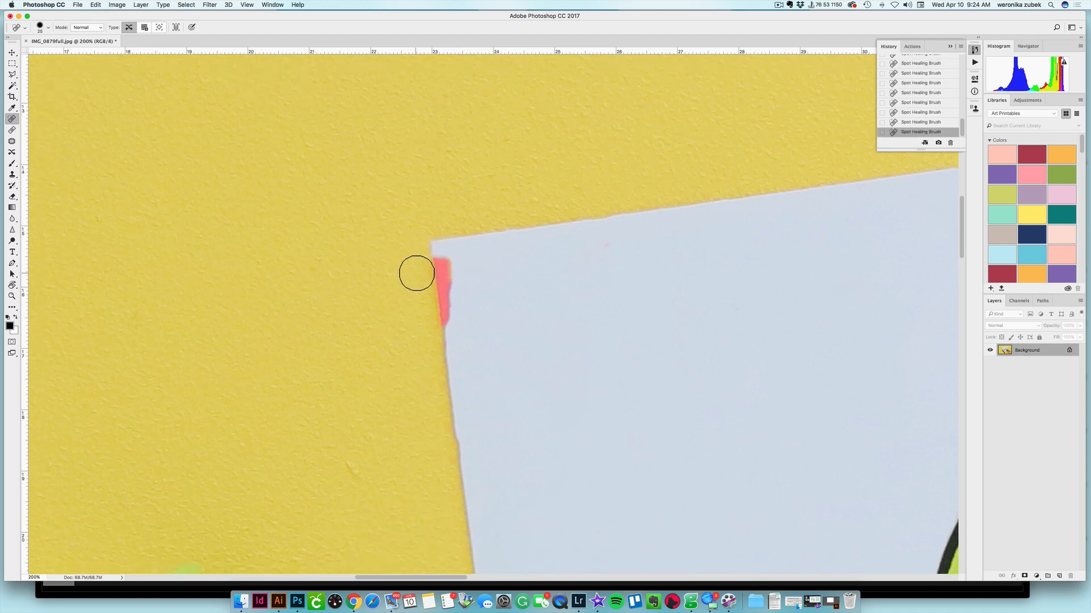
mouse_move(477, 258)
mouse_down()
mouse_move(449, 253)
mouse_move(413, 275)
mouse_up()
key(alt+super+z)
key(alt+super+z)
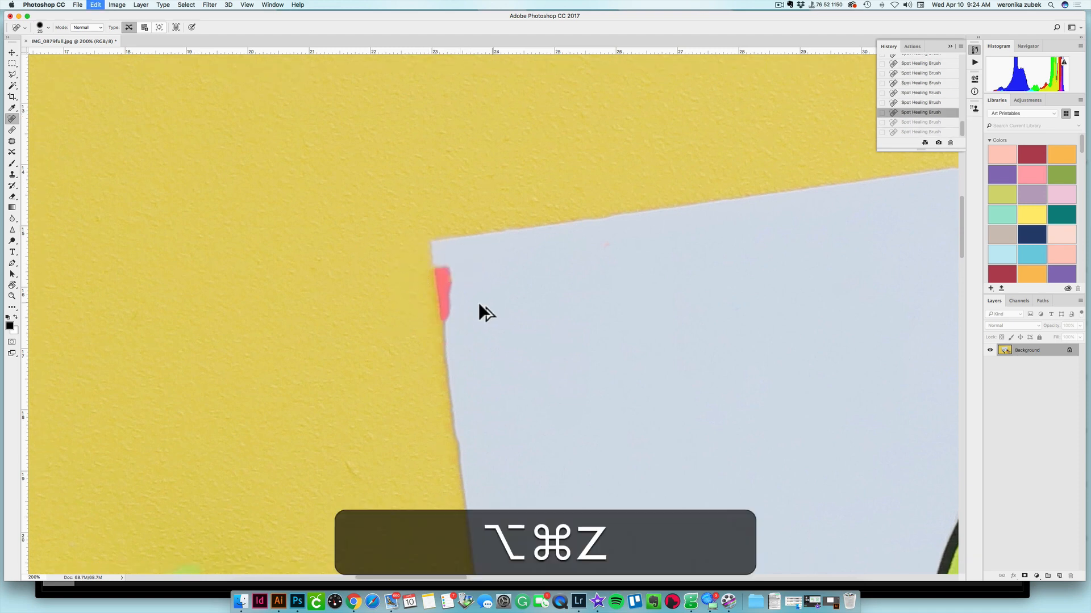
drag(502, 293, 403, 328)
scroll(429, 316, up, 1)
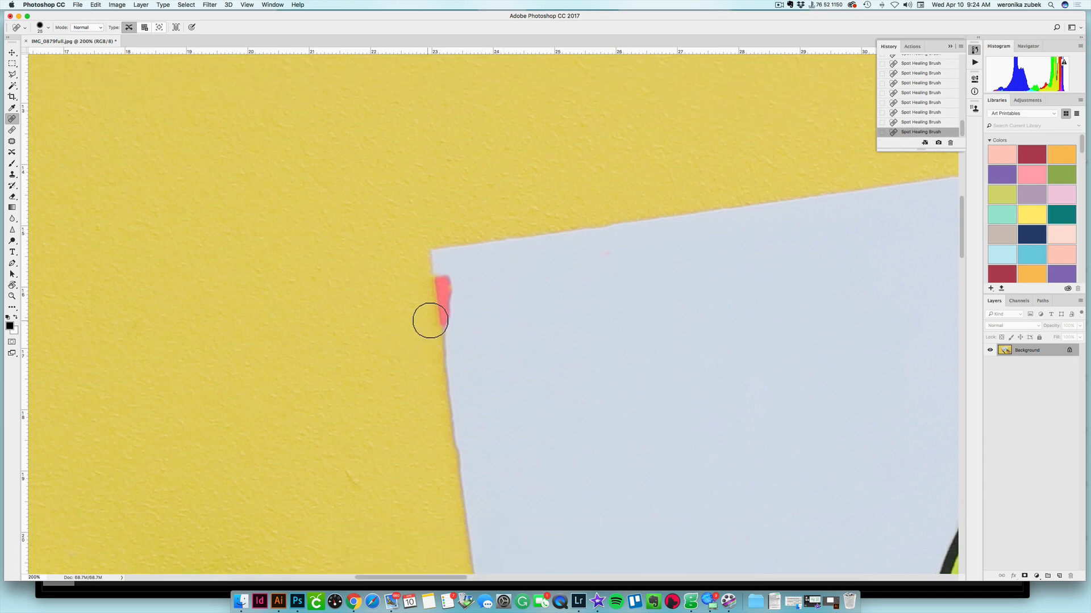
mouse_move(472, 307)
mouse_down()
mouse_move(425, 322)
mouse_move(454, 316)
mouse_up()
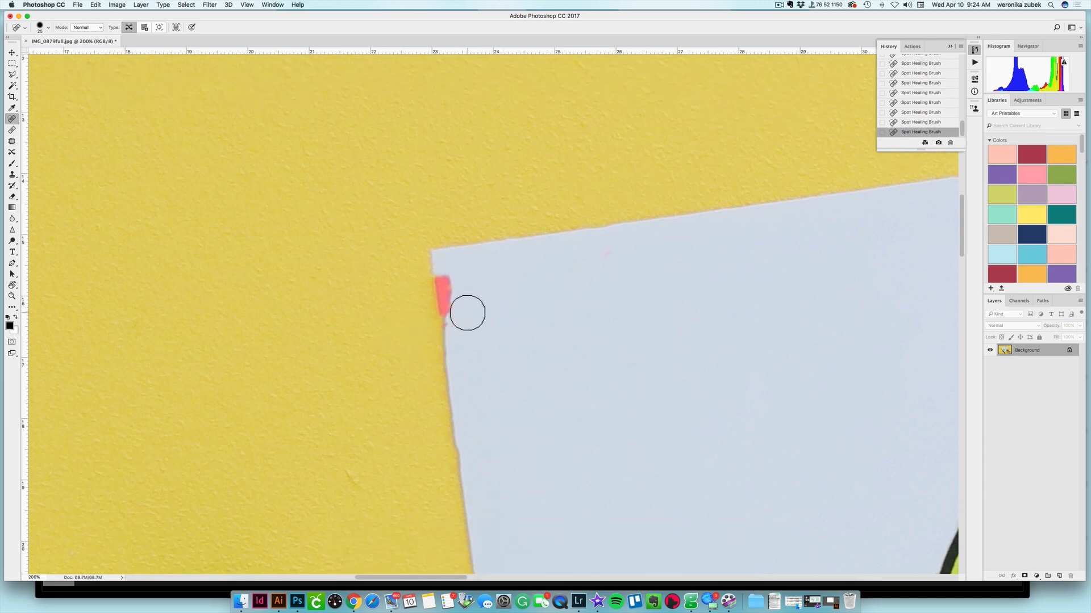
key(super+z)
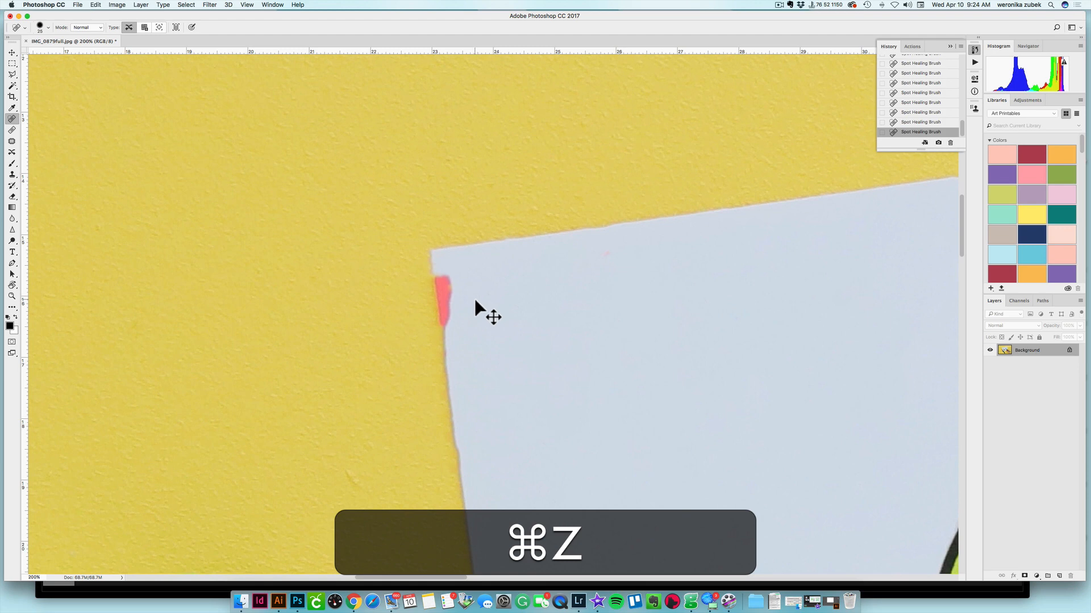
key(alt+super+z)
key(alt+super+z)
key(alt+super+z)
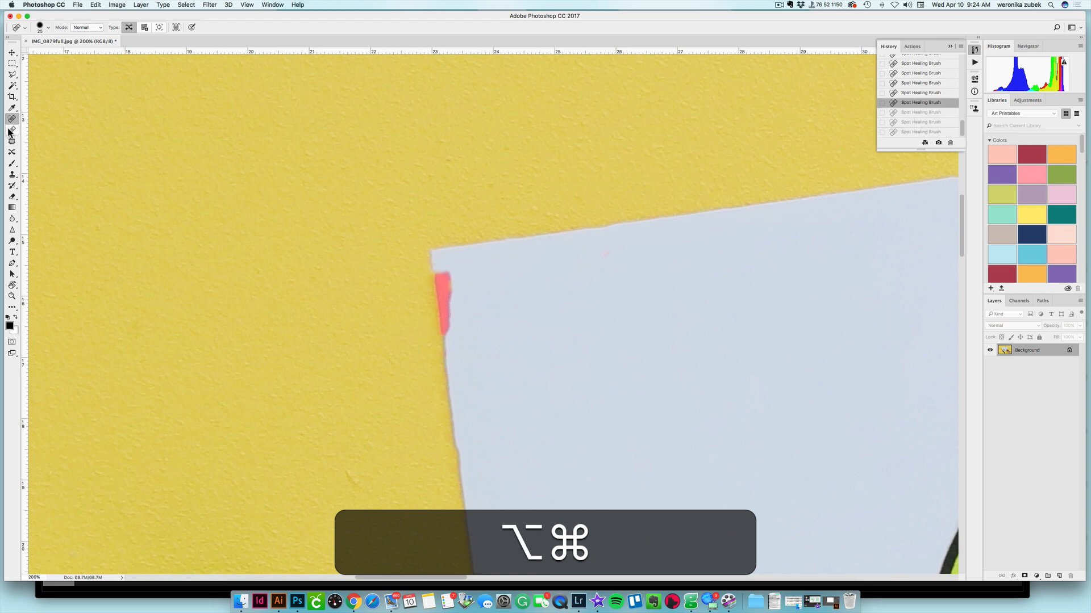
Step: Switch to the Healing Brush, sample the clean card edge below the pink sliver, and paint up along the edge over the sliver
click(13, 131)
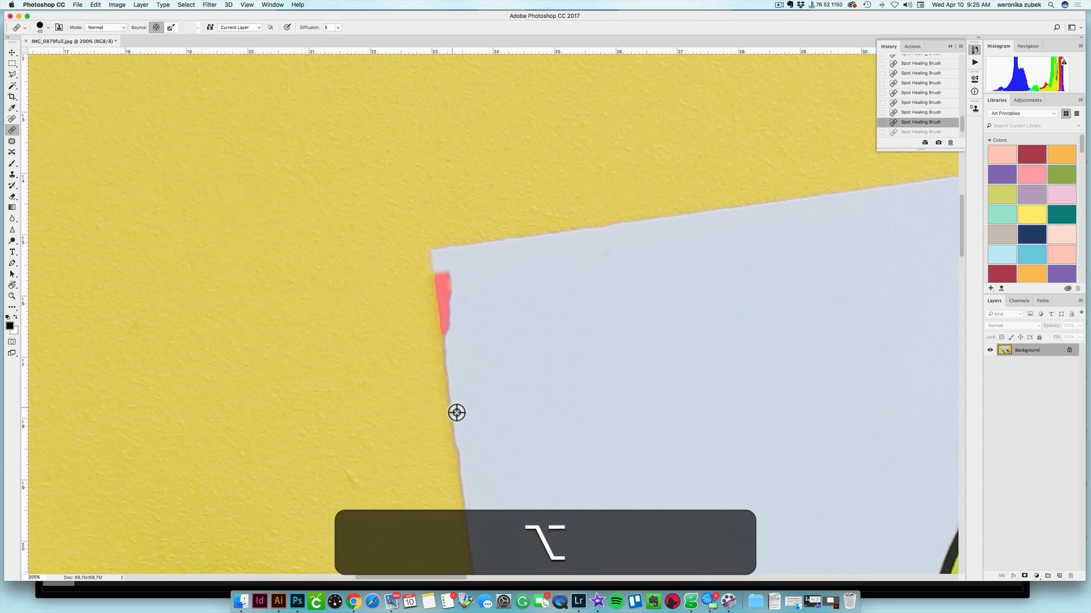
alt+click(456, 414)
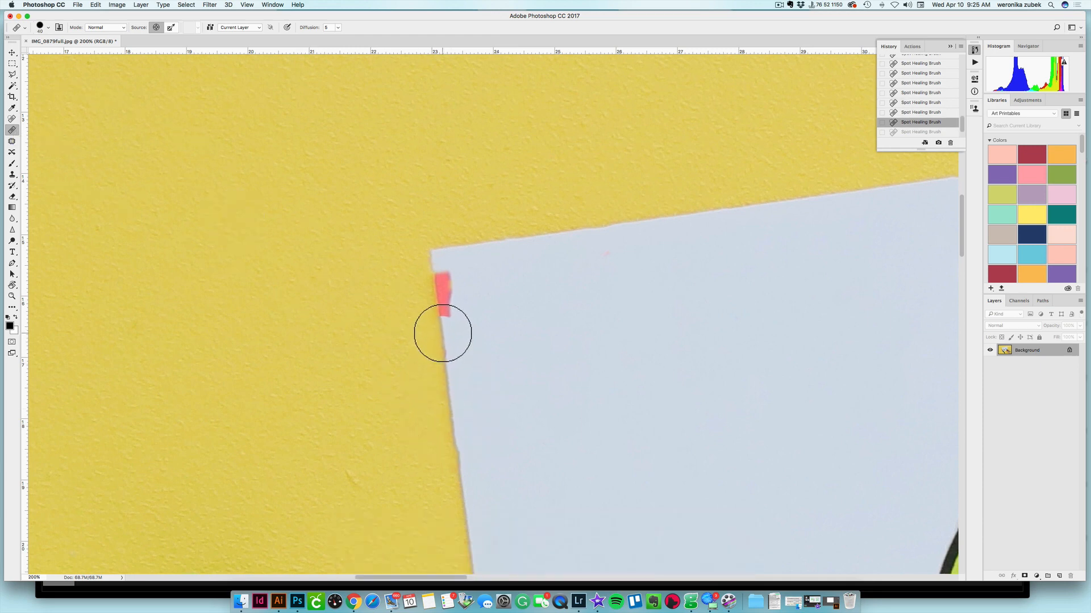
drag(442, 334, 441, 284)
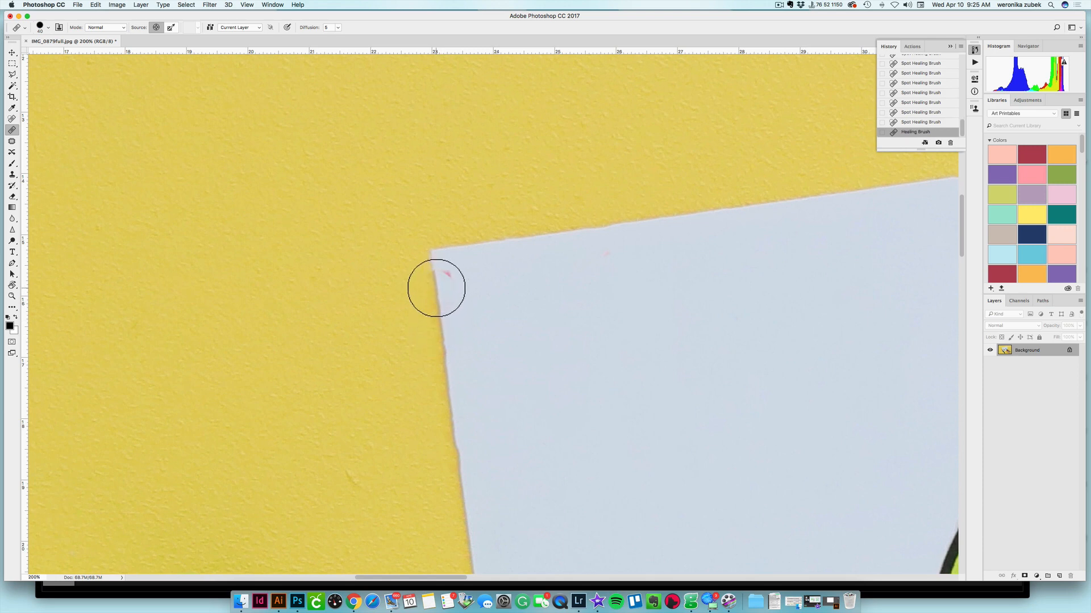
drag(446, 285, 435, 284)
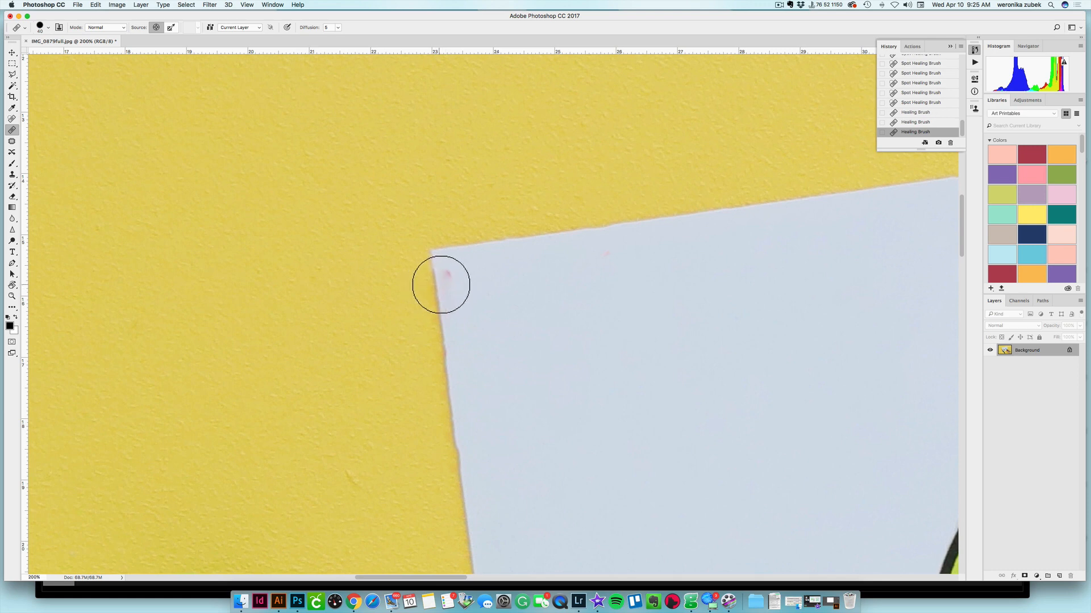
Step: Clean the faint pink specks near the card's corner and top edge with a smaller Healing Brush sampled from nearby blank card
alt+click(502, 314)
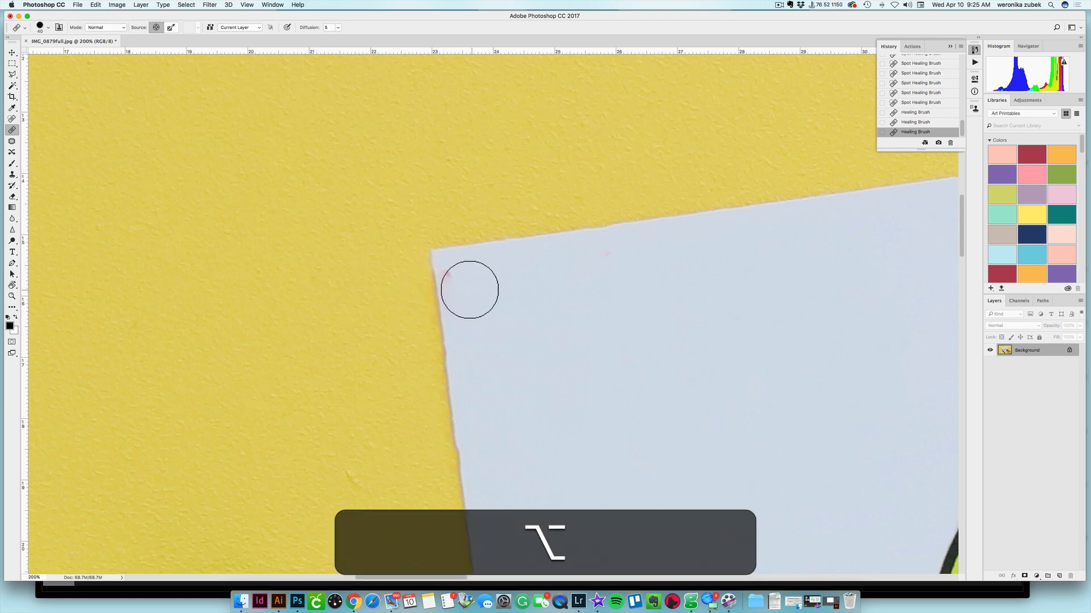
key(bracketleft)
key(bracketleft)
key(bracketleft)
key(bracketleft)
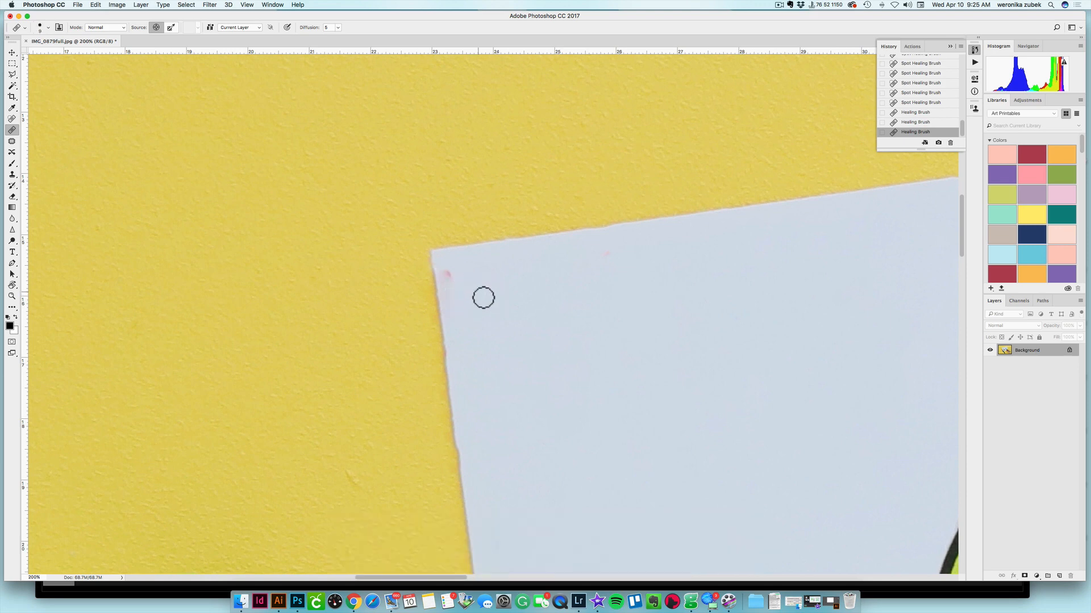
alt+click(486, 287)
click(457, 284)
alt+click(581, 273)
click(612, 259)
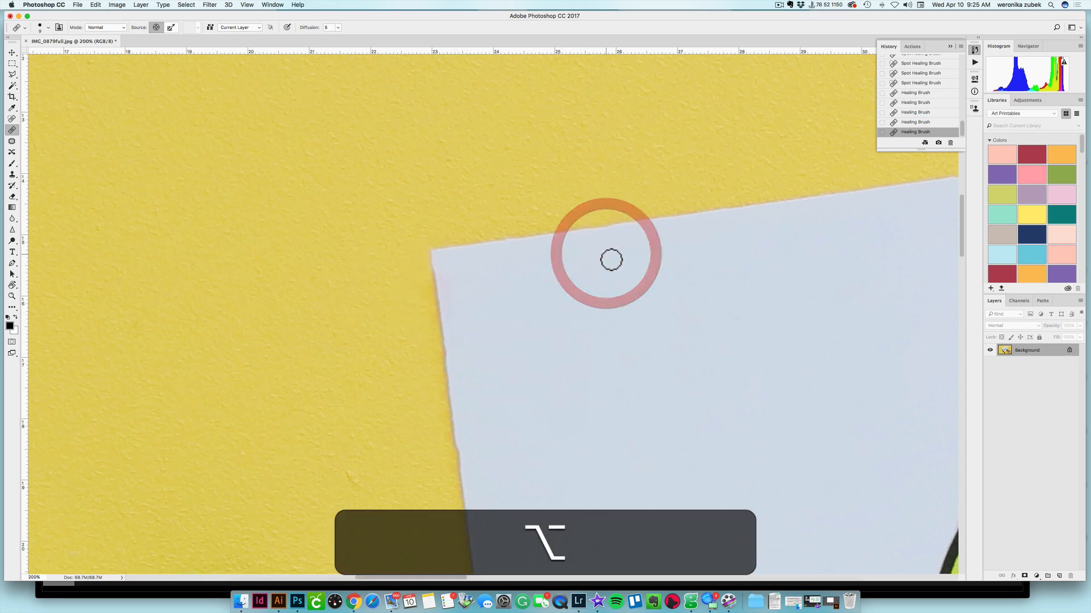
key(super+minus)
key(super+minus)
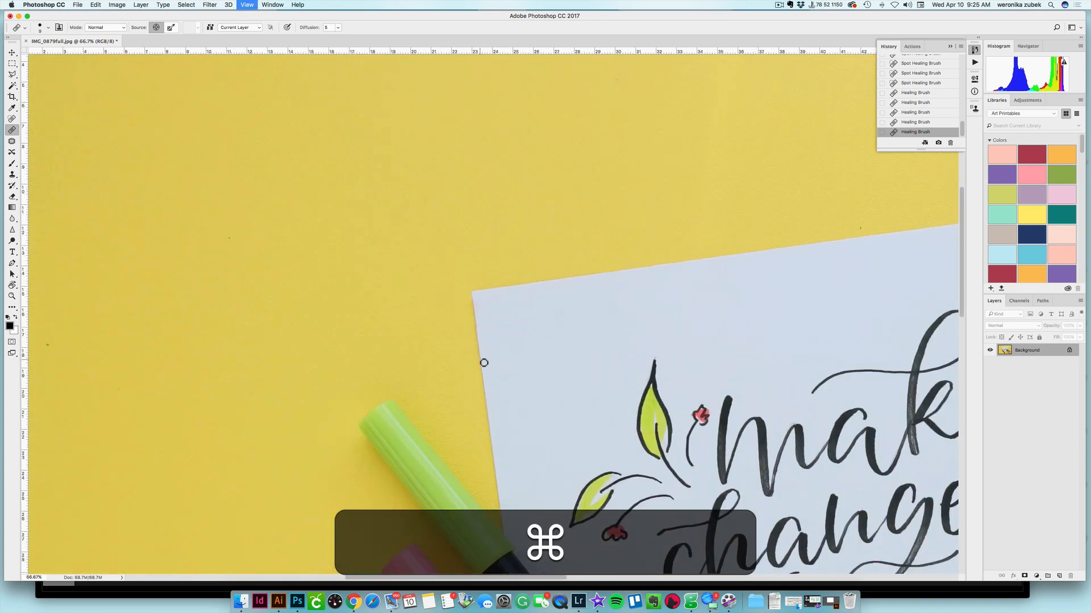
key(super+minus)
key(super+minus)
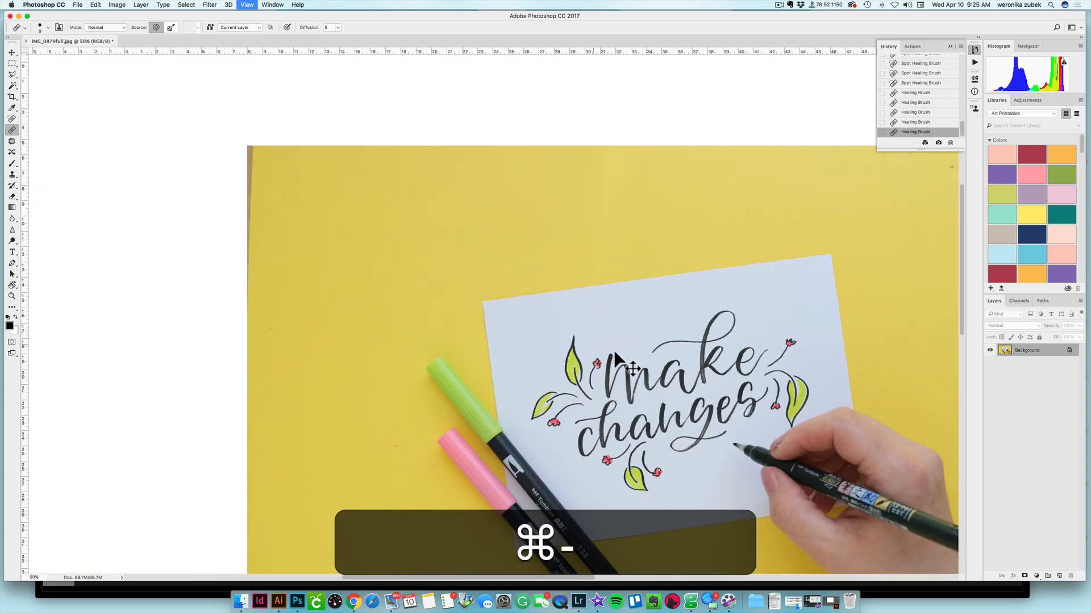
key(super+minus)
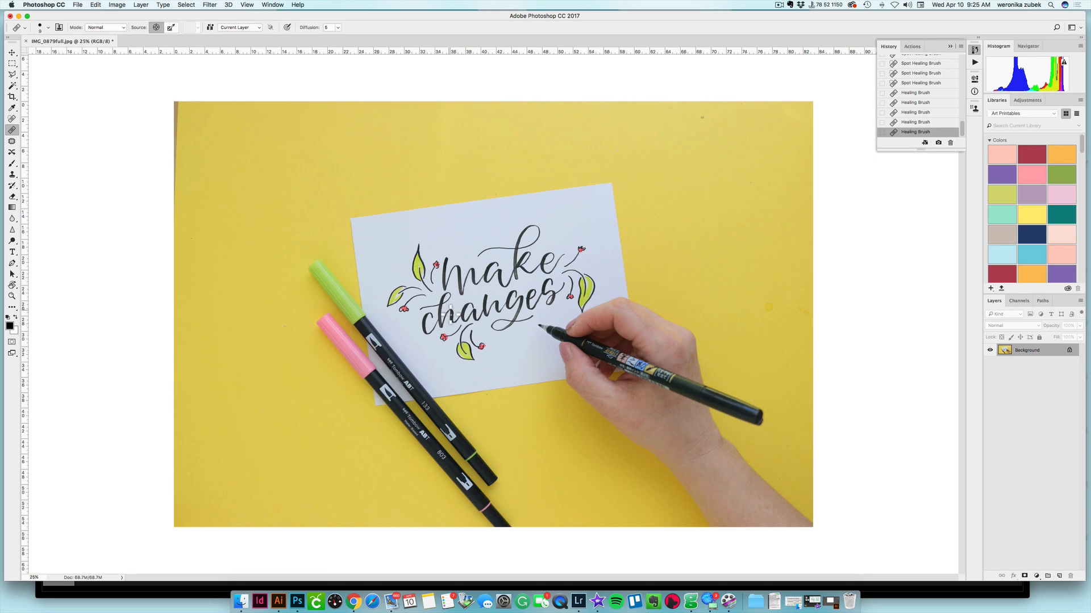